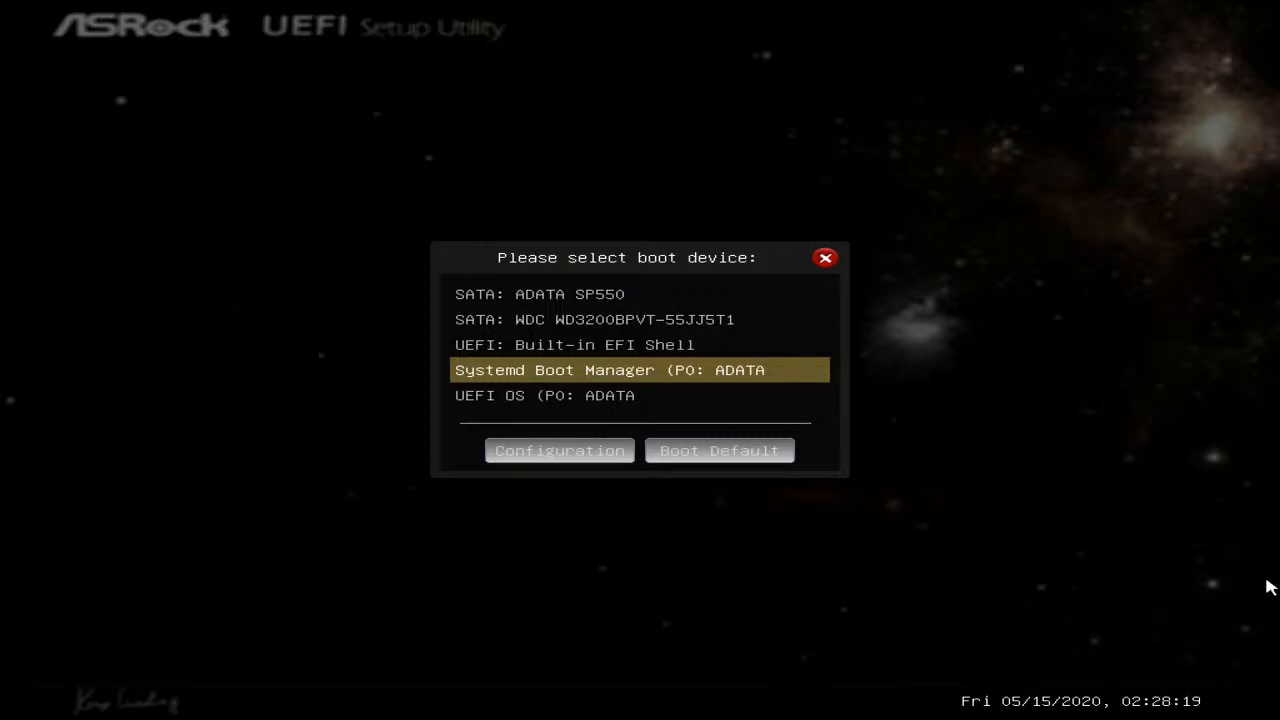
- Boot the computer from the Systemd Boot Manager entry on the ADATA drive
key(Up)
key(Up)
key(Up)
key(Down)
key(Down)
key(Down)
key(Return)
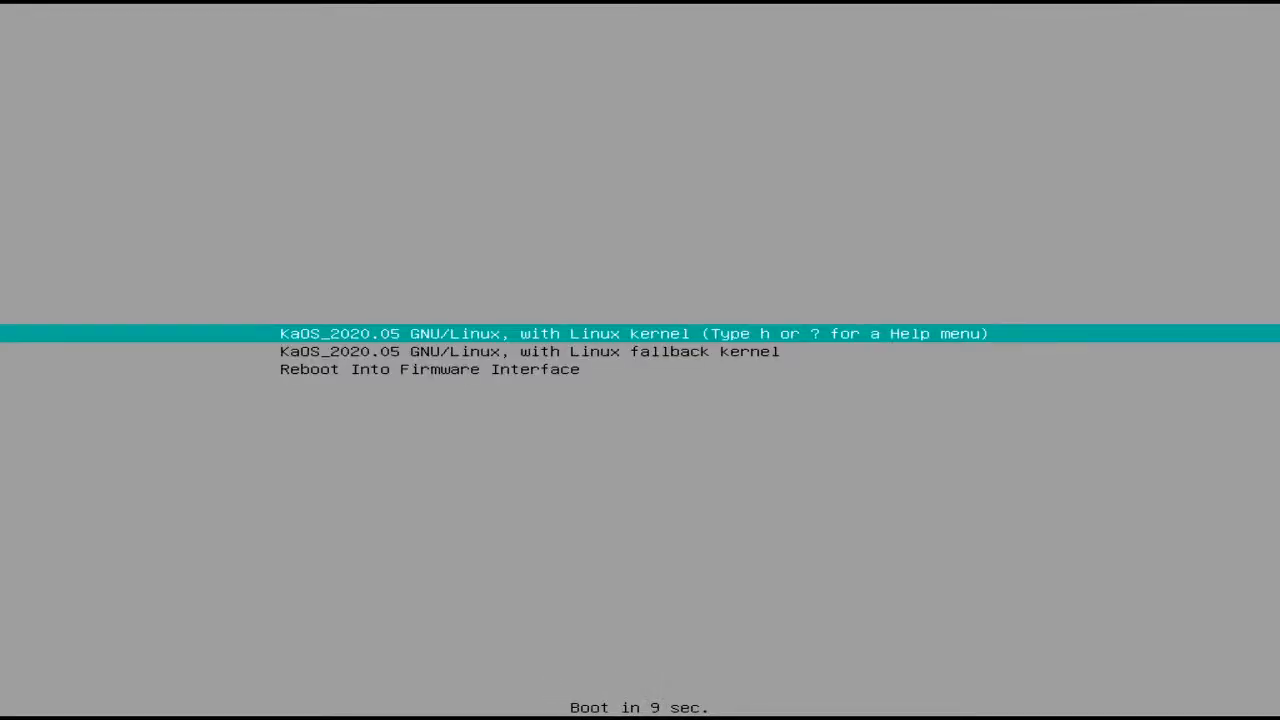
- Boot KaOS_2020.05 GNU/Linux with the regular Linux kernel rather than the fallback kernel
key(Down)
key(Down)
key(Up)
key(Up)
key(Down)
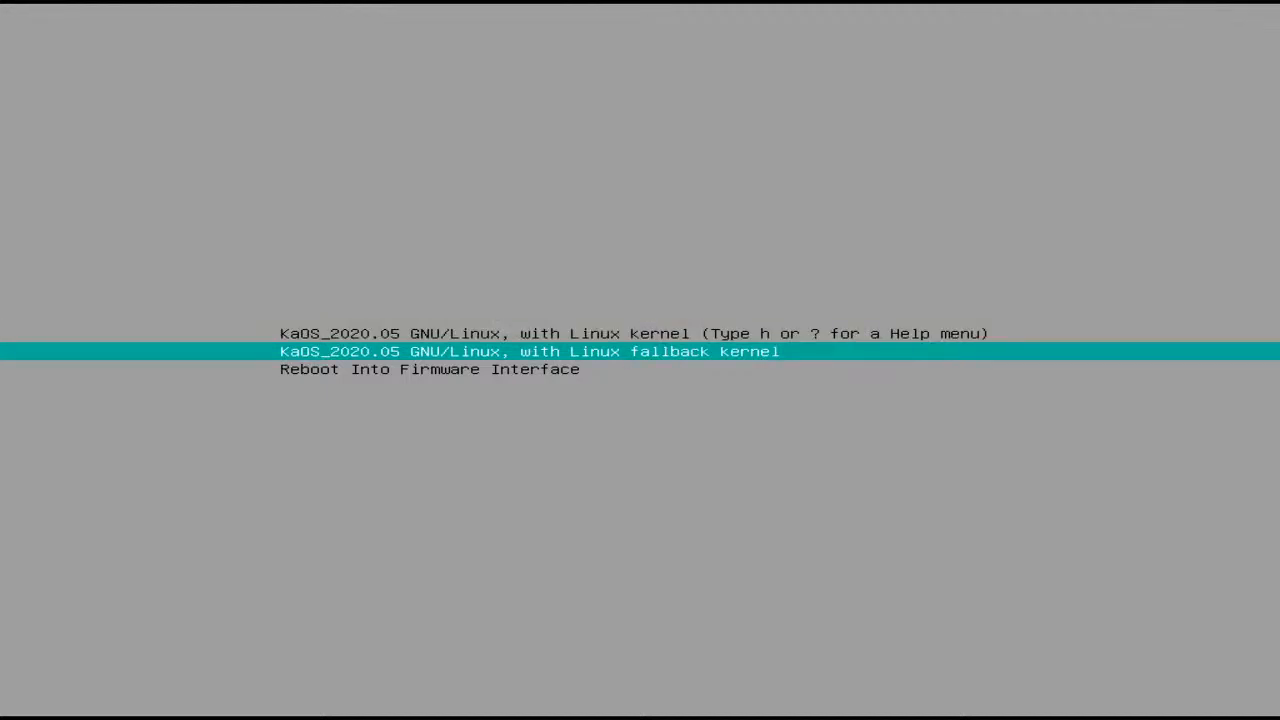
key(Up)
key(Return)
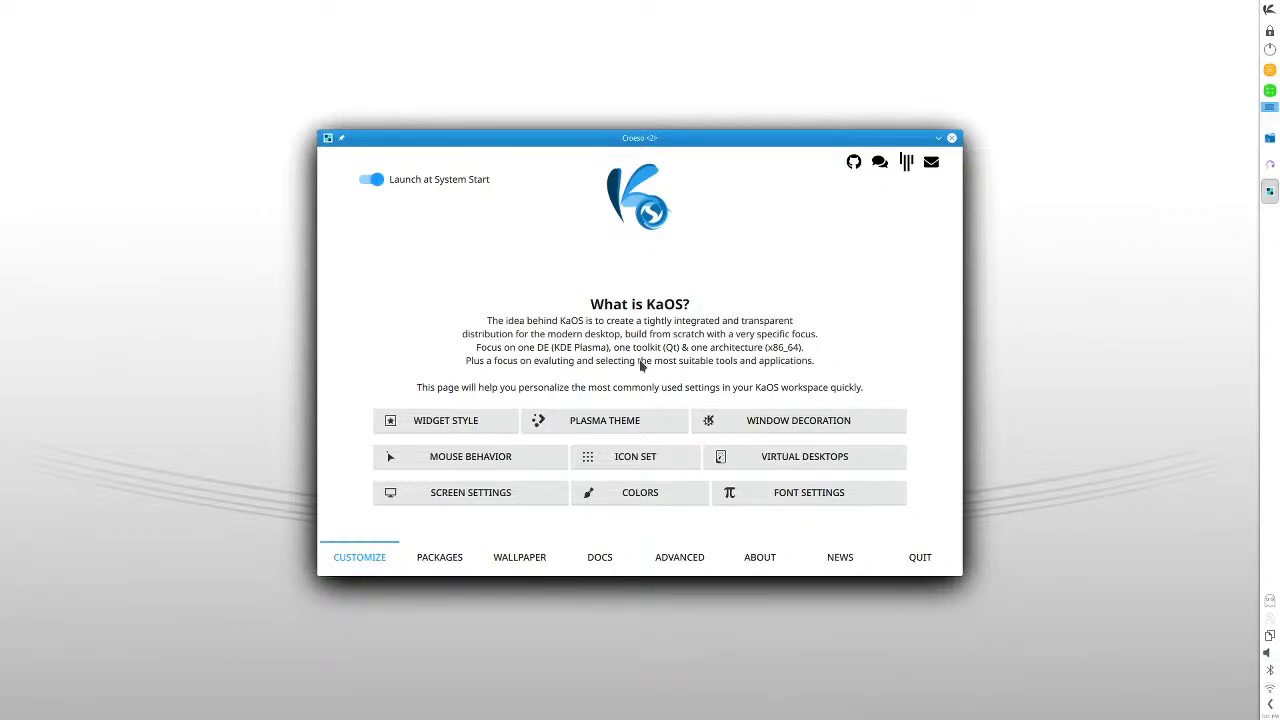
- Separate the two overlapping Croeso windows, close the duplicate, and move the remaining one to the middle of the desktop
drag(686, 139, 864, 232)
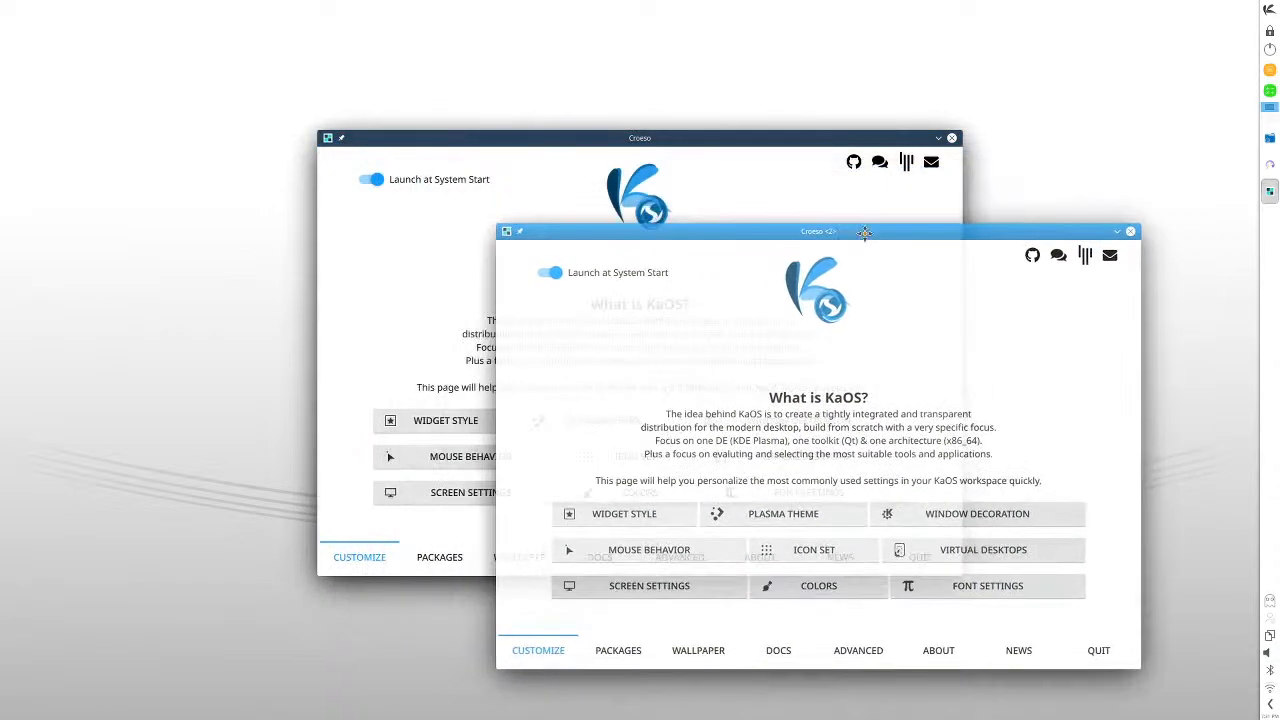
drag(737, 139, 519, 85)
drag(887, 232, 910, 144)
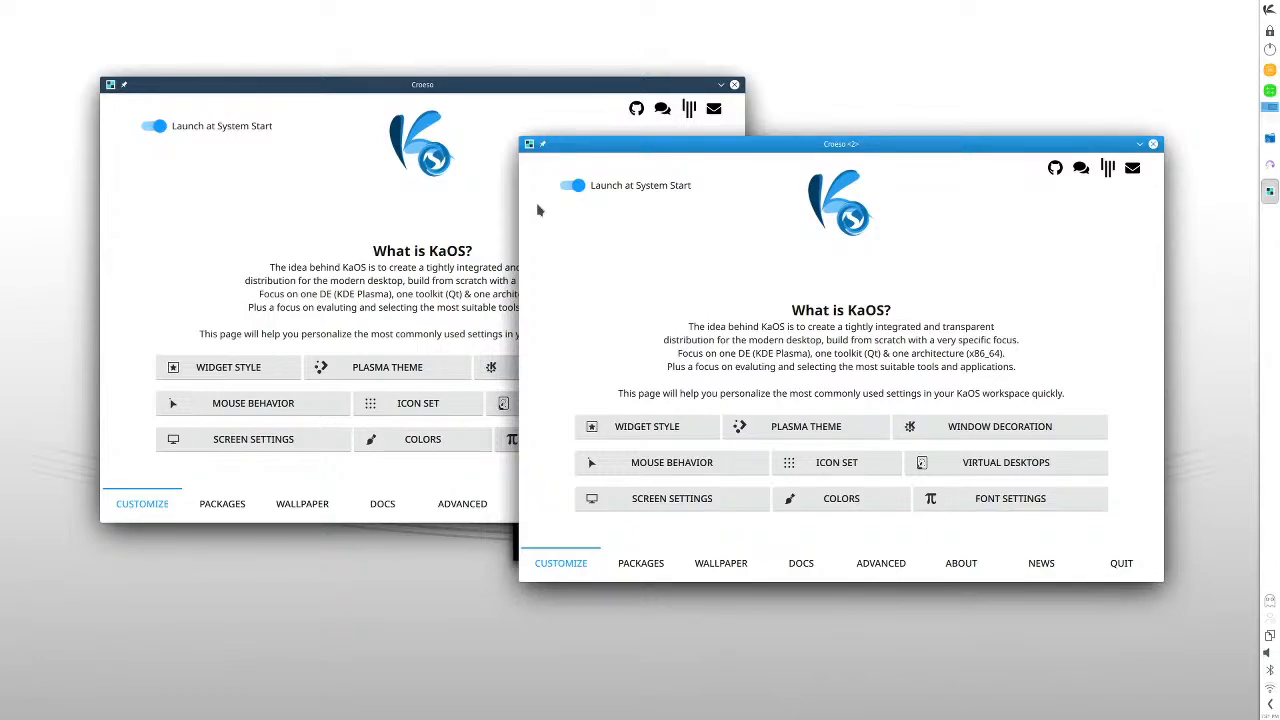
click(1153, 143)
drag(515, 99, 705, 154)
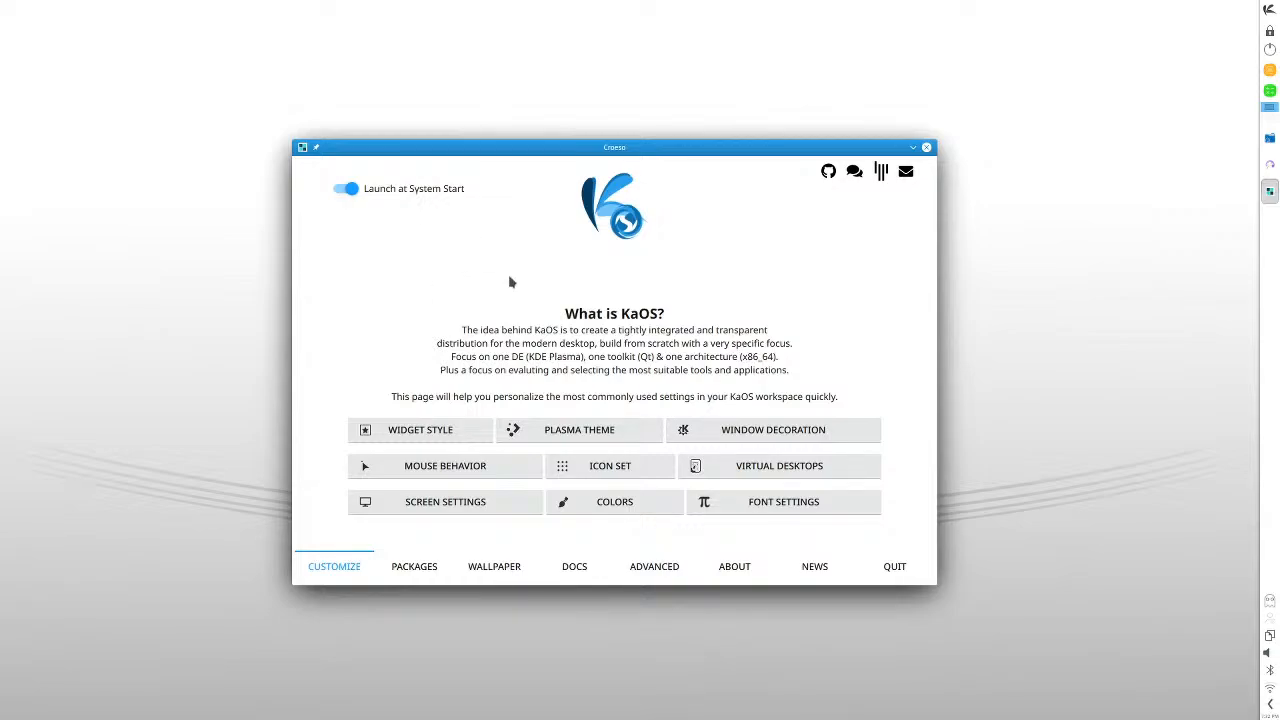
- Read through the KaOS 2020.05 release news in Croeso
click(808, 569)
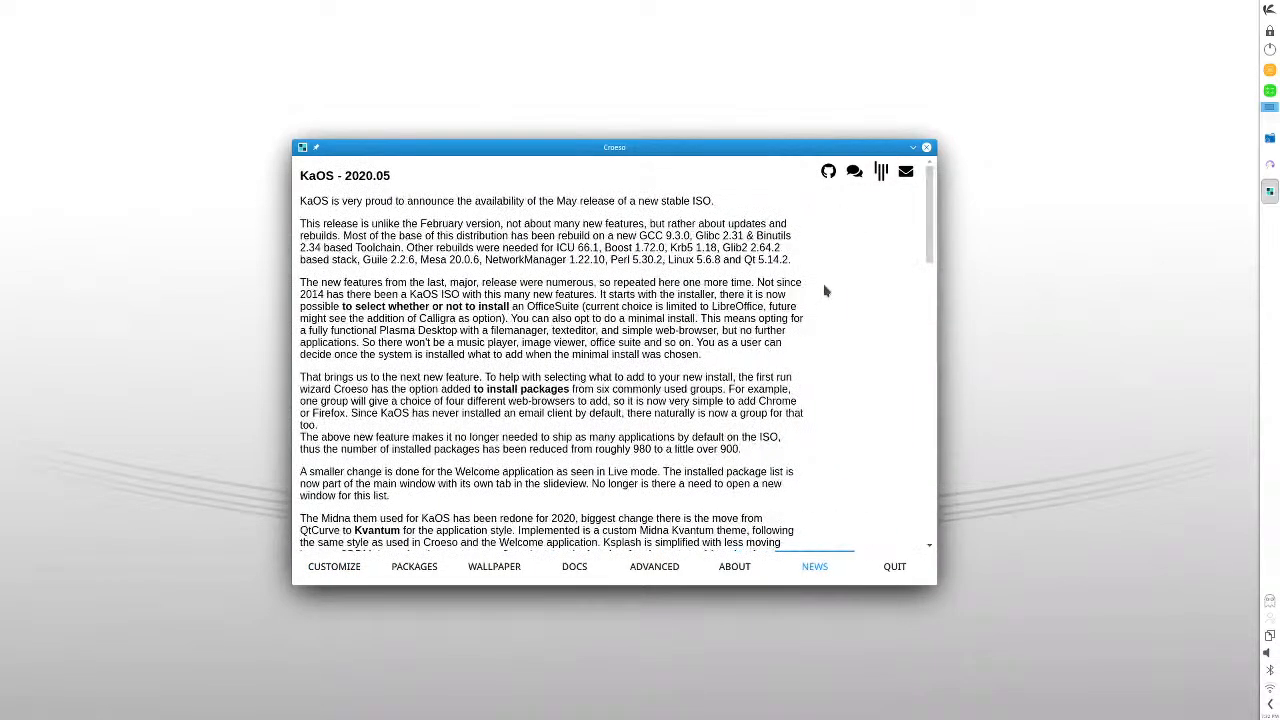
drag(930, 255, 899, 147)
drag(736, 551, 737, 572)
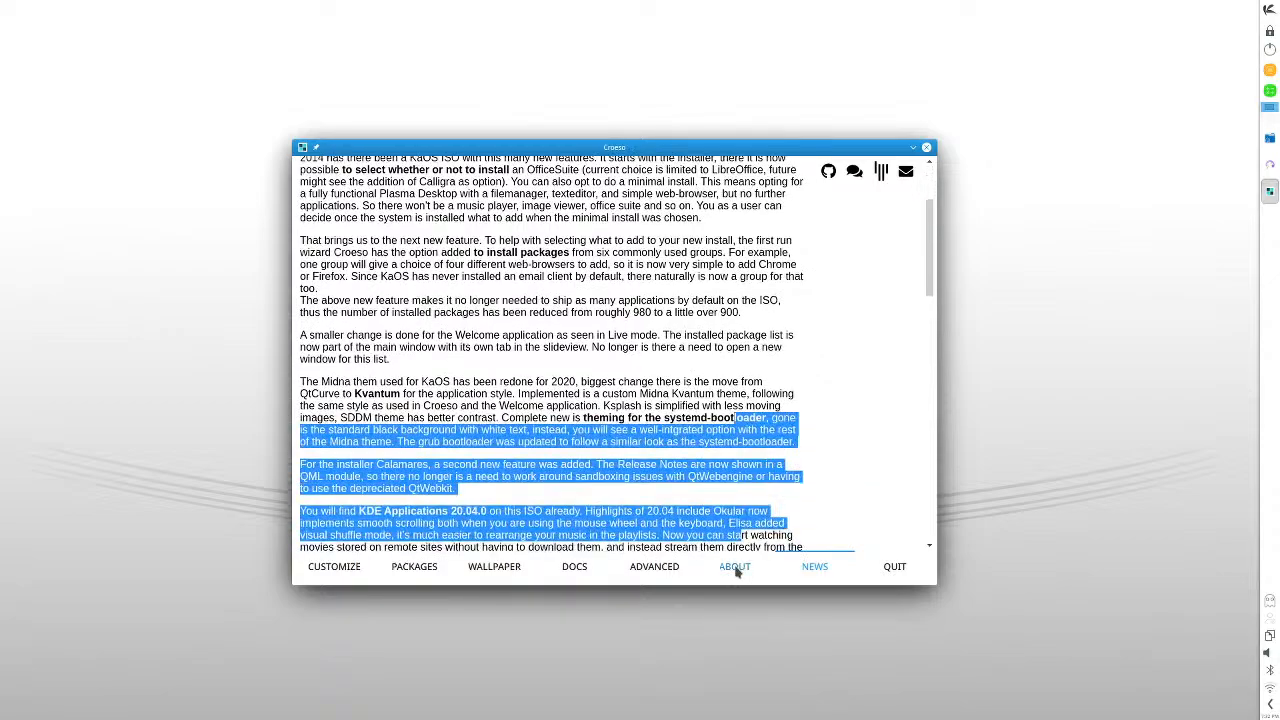
- Look through Croeso's About, Advanced, Docs, Wallpaper and Packages pages, ending on the Customize page
click(735, 567)
click(654, 567)
click(574, 567)
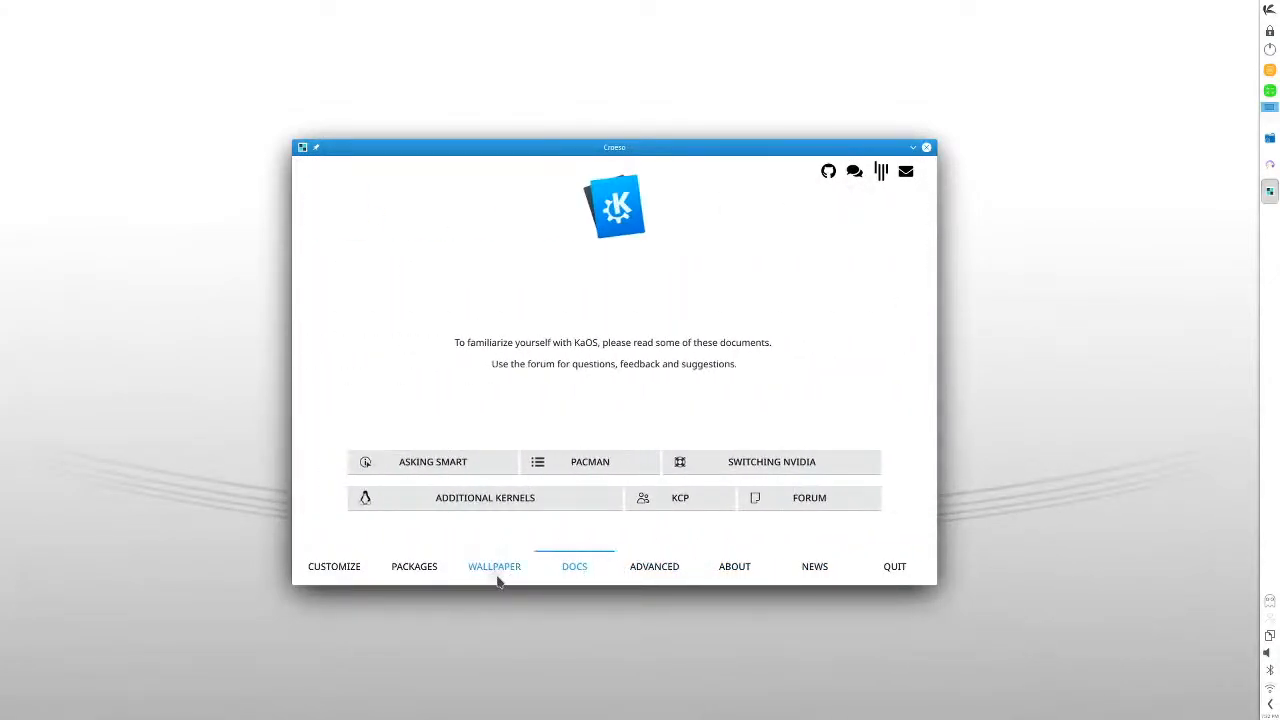
click(499, 580)
click(414, 569)
click(350, 574)
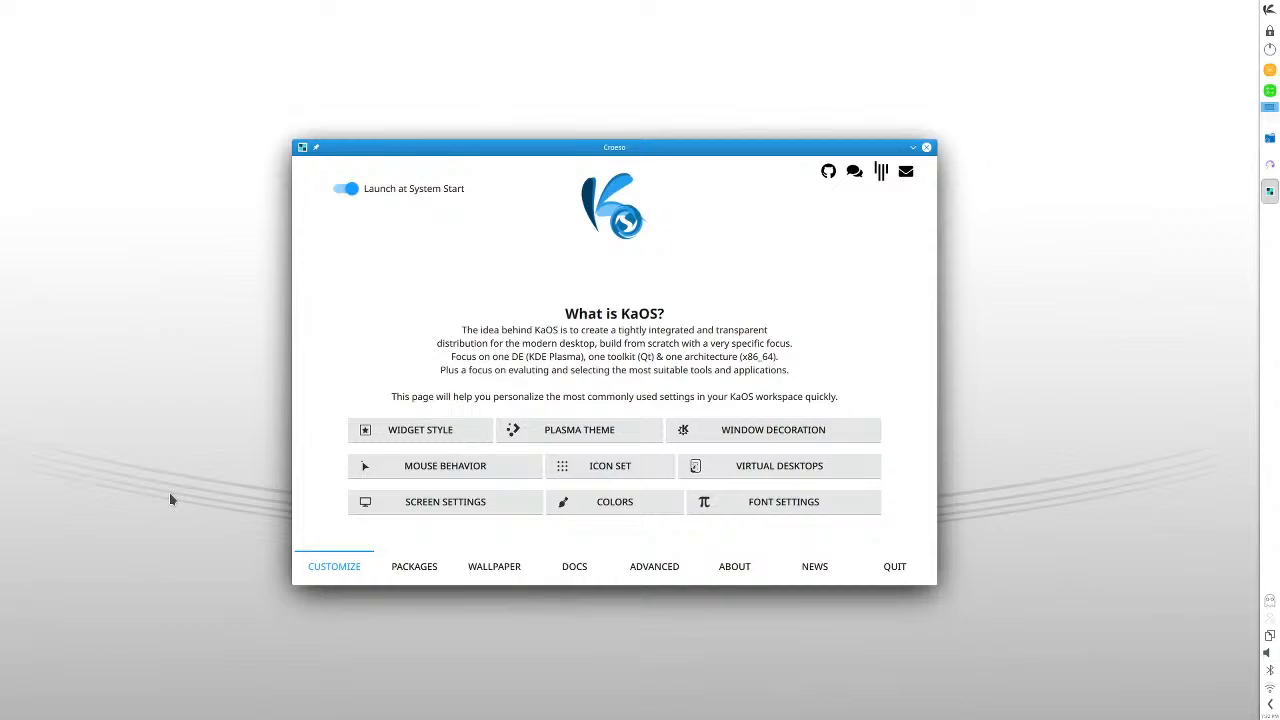
- Launch Qt Designer from the Development applications, dismiss its New Form dialog, and close the program
click(1268, 9)
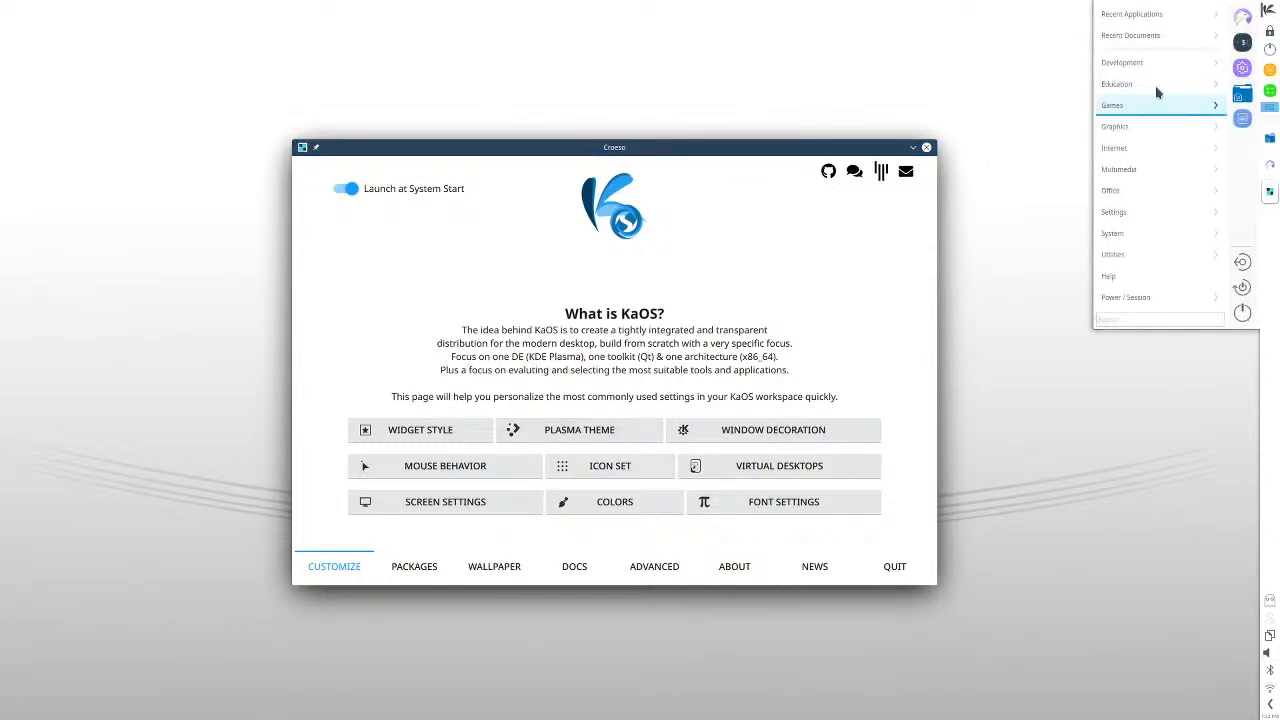
mouse_move(1151, 60)
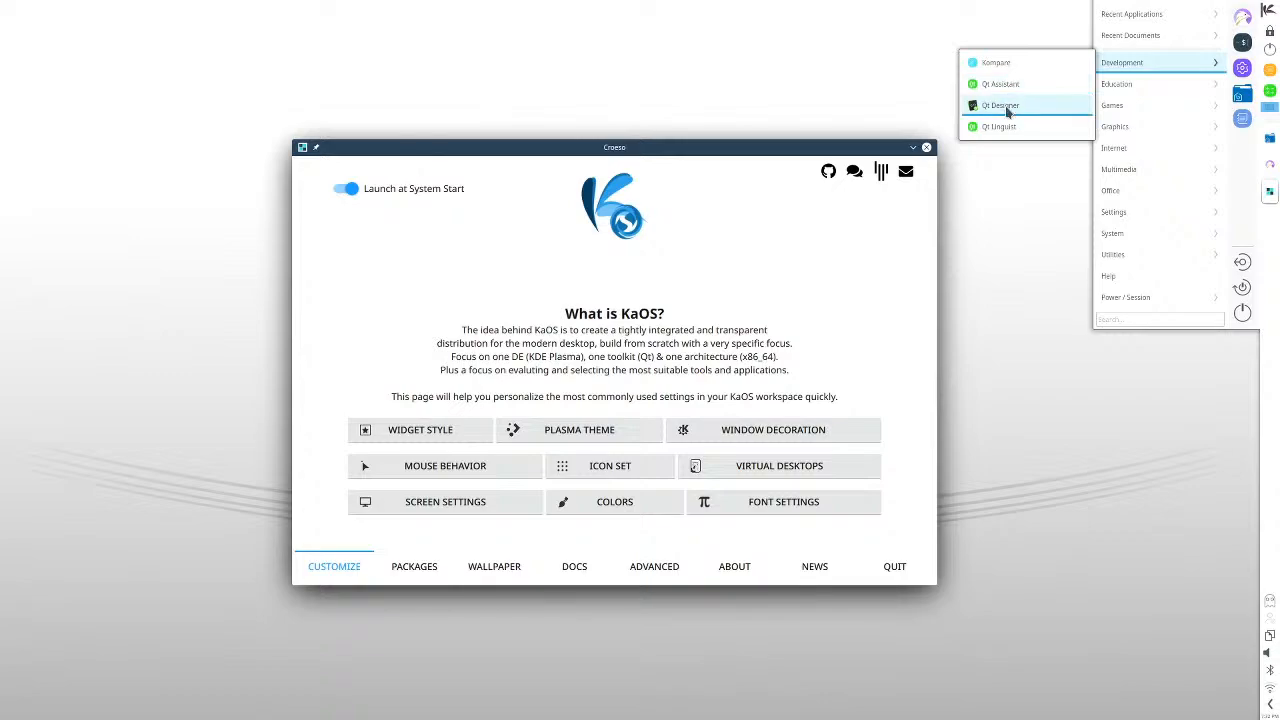
click(1007, 112)
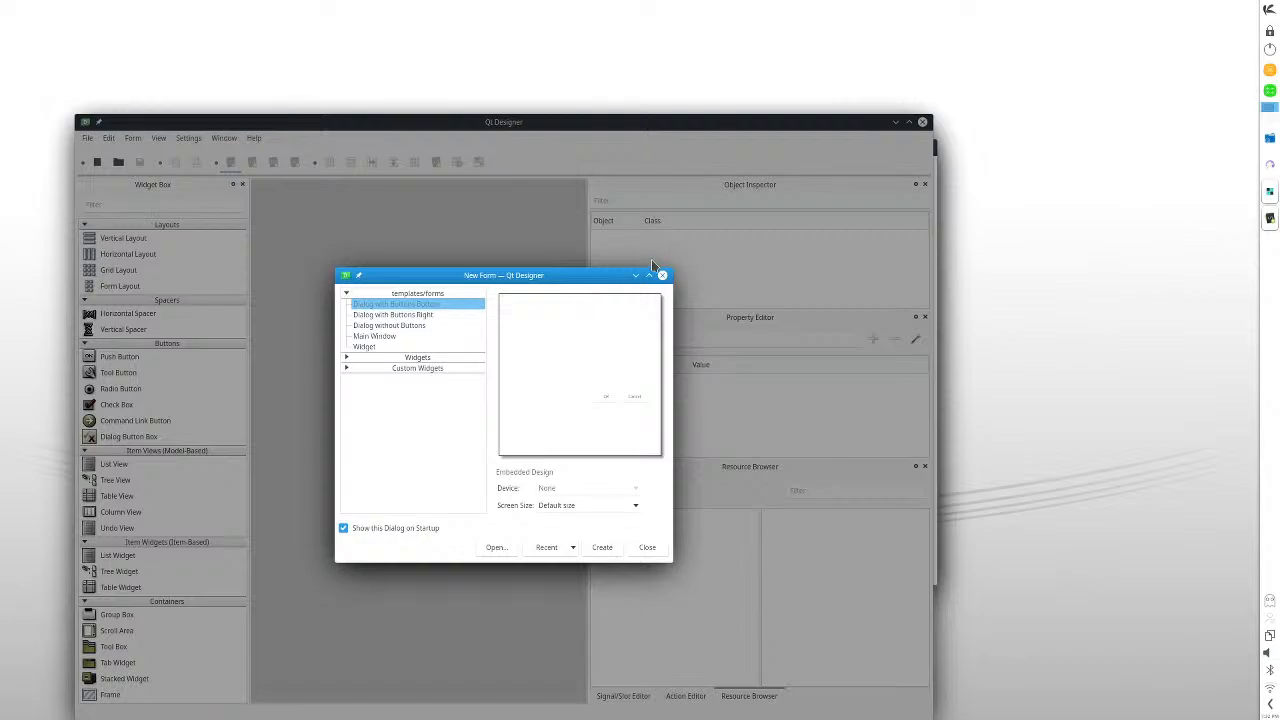
click(662, 275)
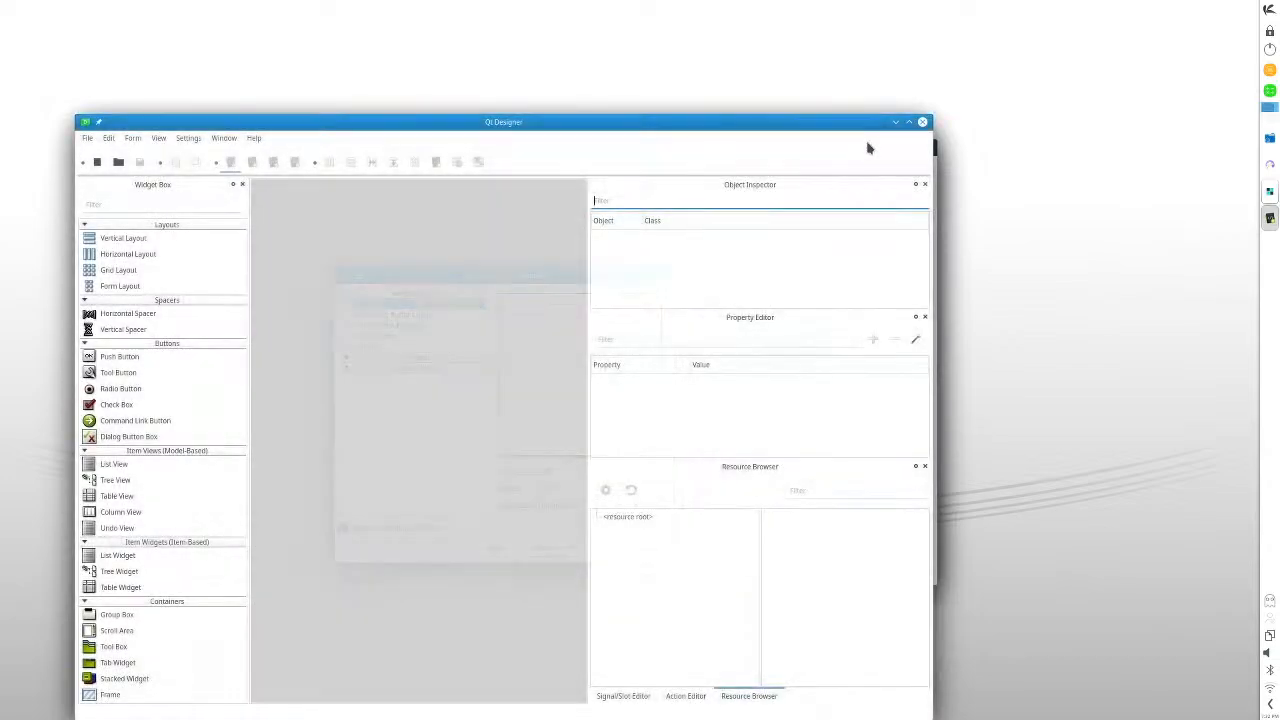
click(922, 121)
- Launch Qt Assistant from the Development applications, move its window aside to view it, and close it
click(1268, 9)
mouse_move(1163, 68)
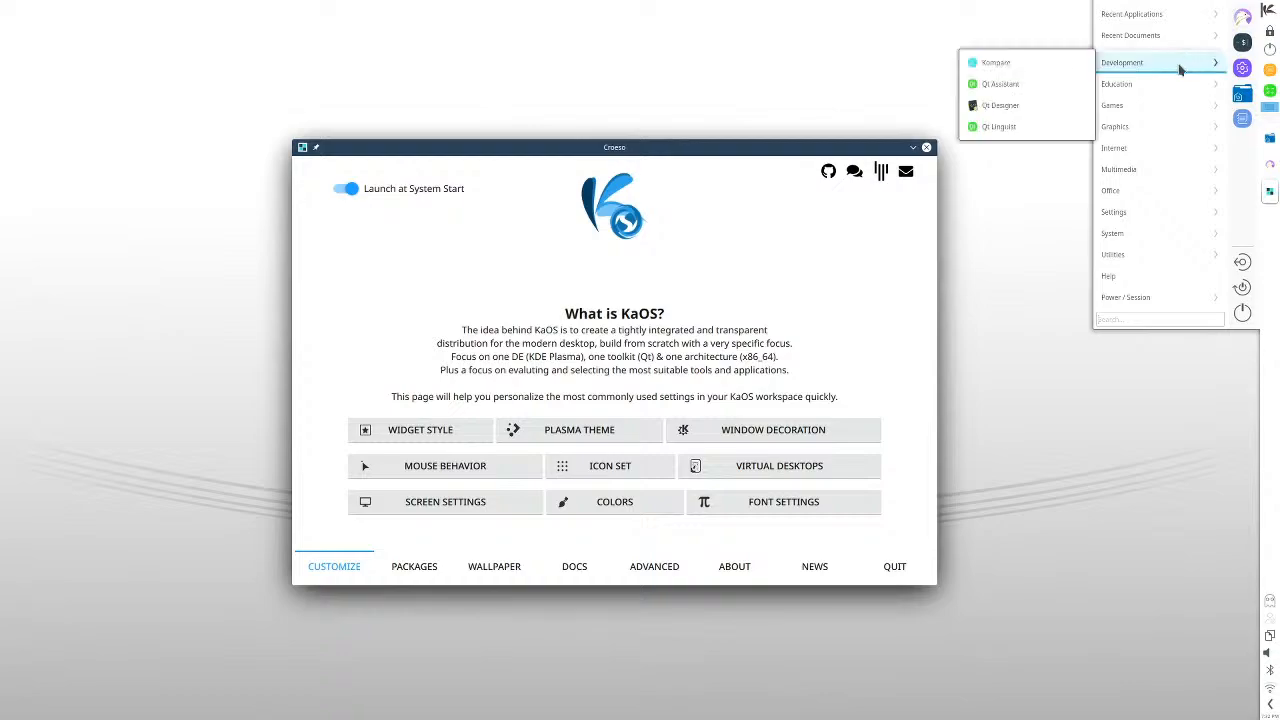
click(1022, 87)
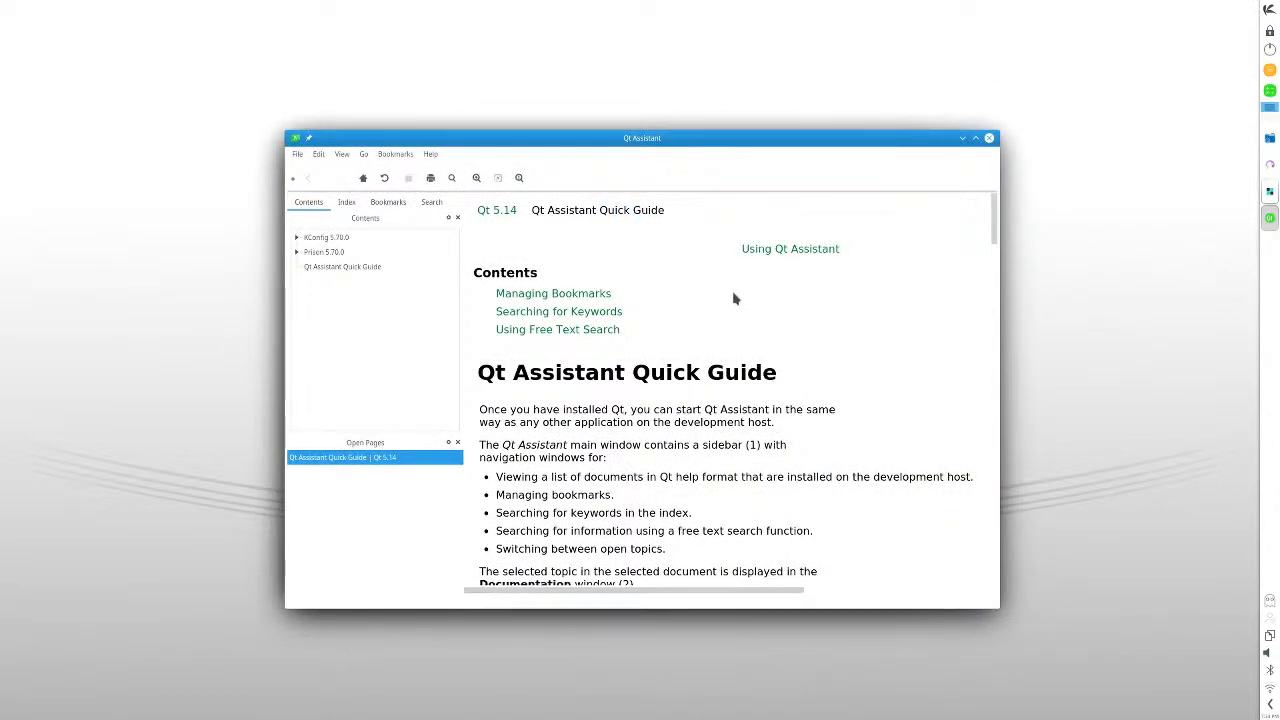
drag(601, 150, 479, 52)
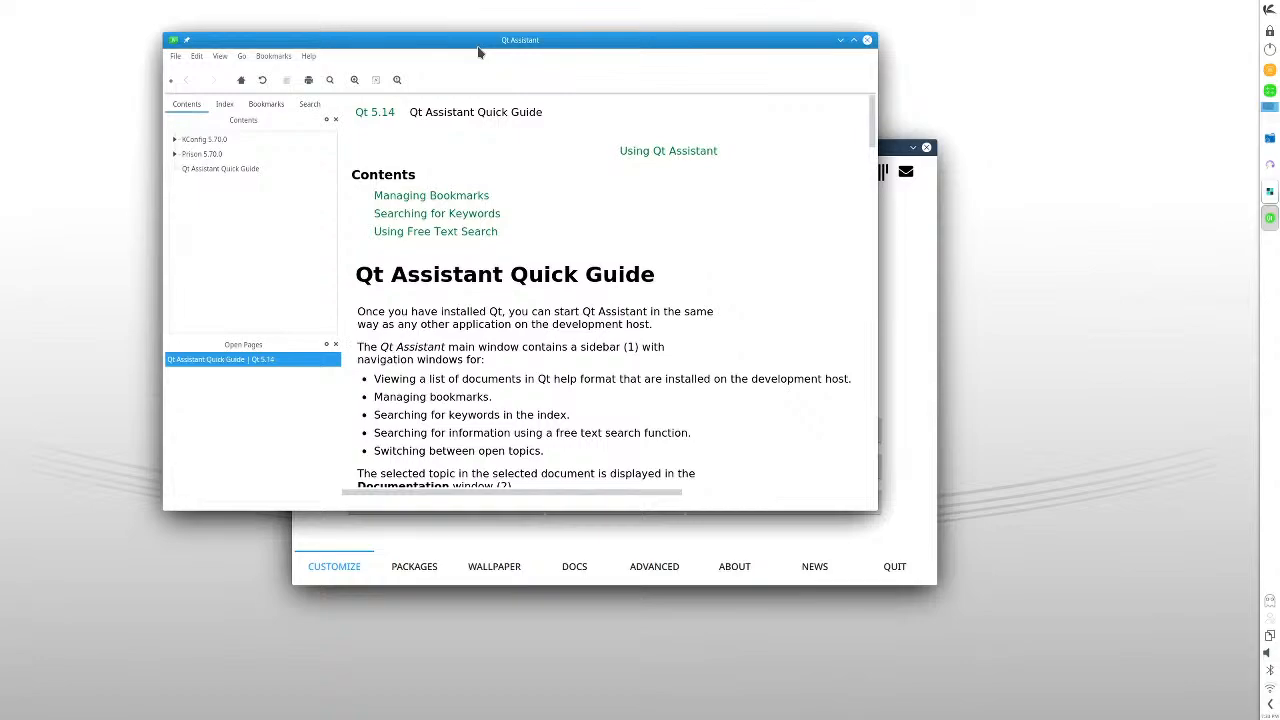
click(867, 40)
- Browse Croeso's pages from Packages through to News and back again to Customize
click(428, 568)
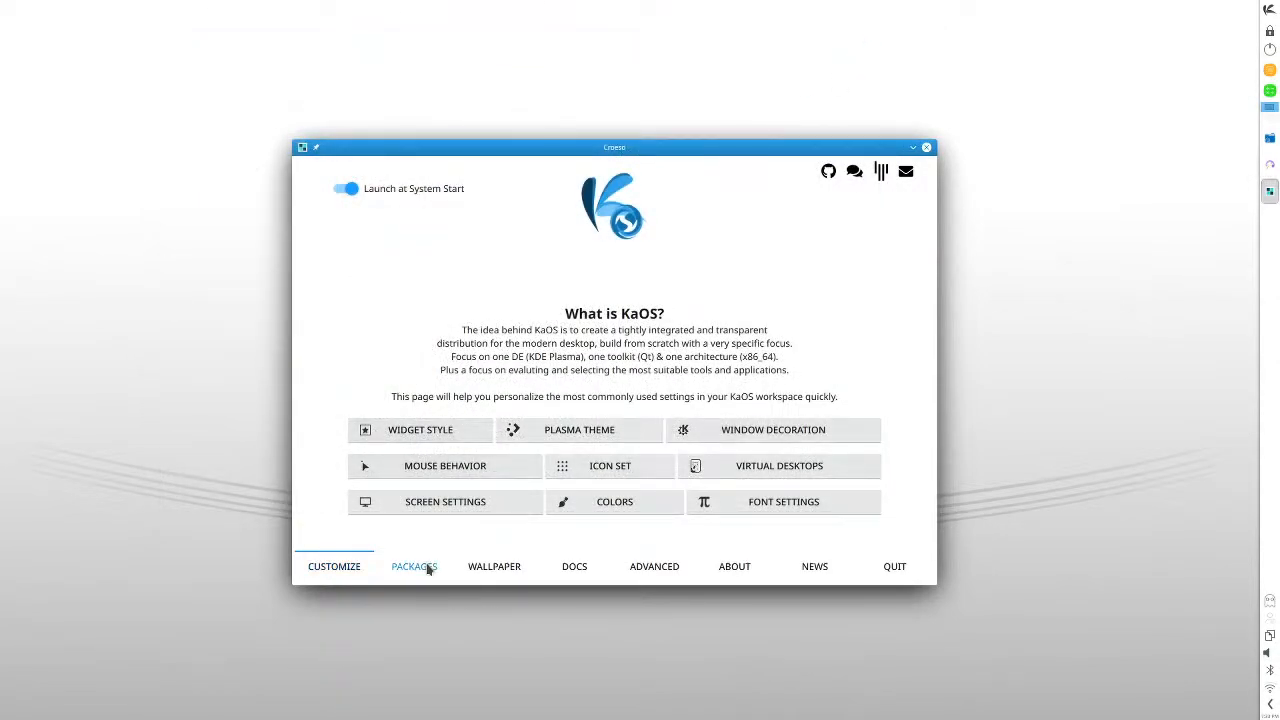
click(490, 570)
click(575, 568)
click(650, 567)
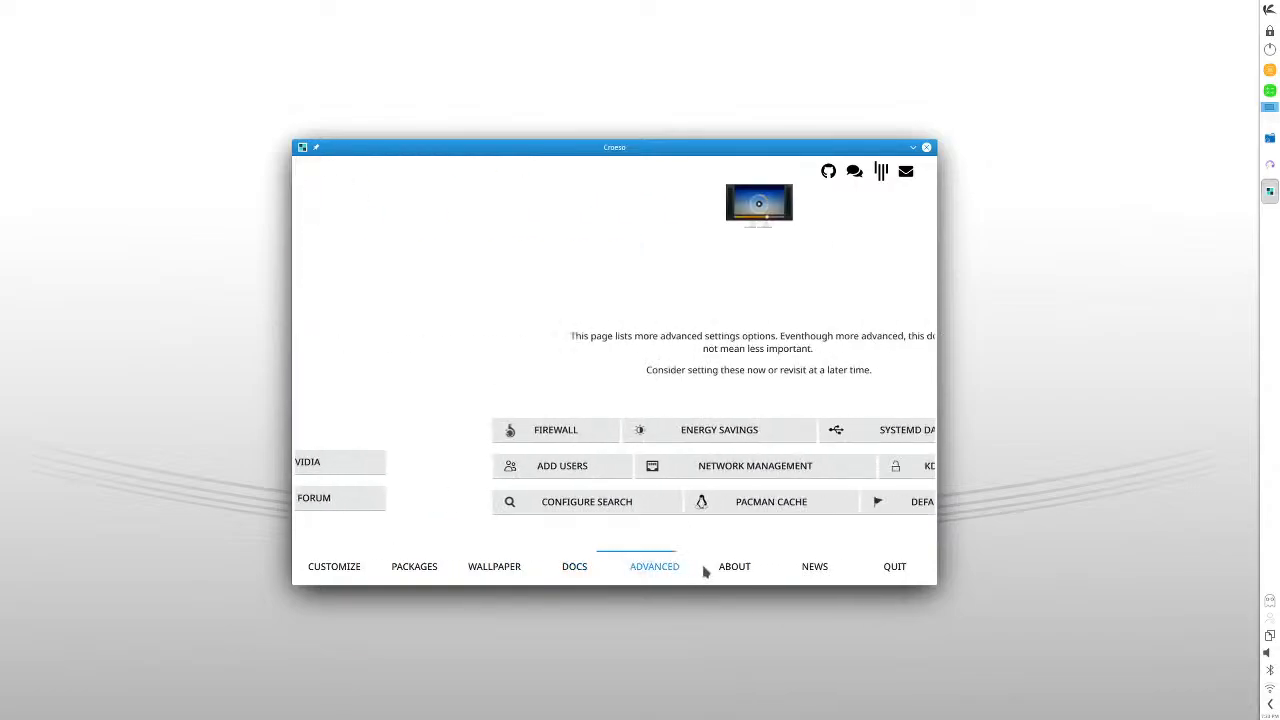
click(742, 567)
click(792, 566)
click(732, 568)
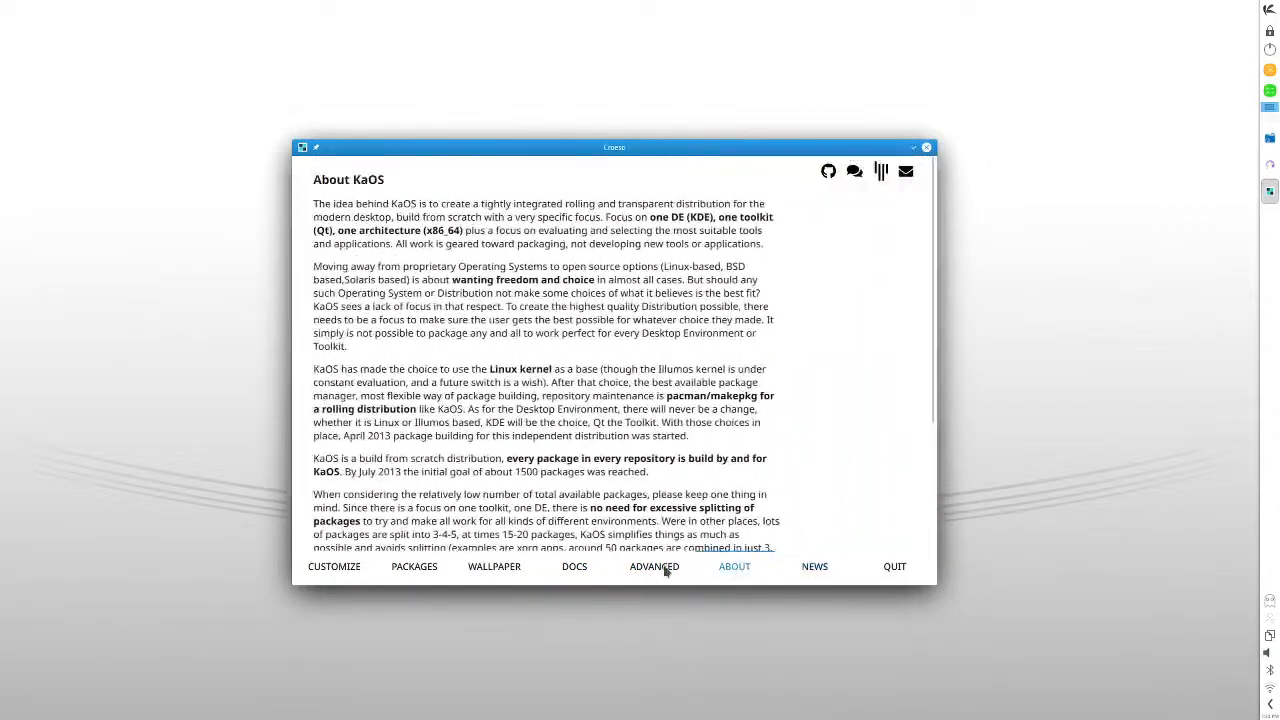
click(652, 567)
click(574, 568)
click(493, 580)
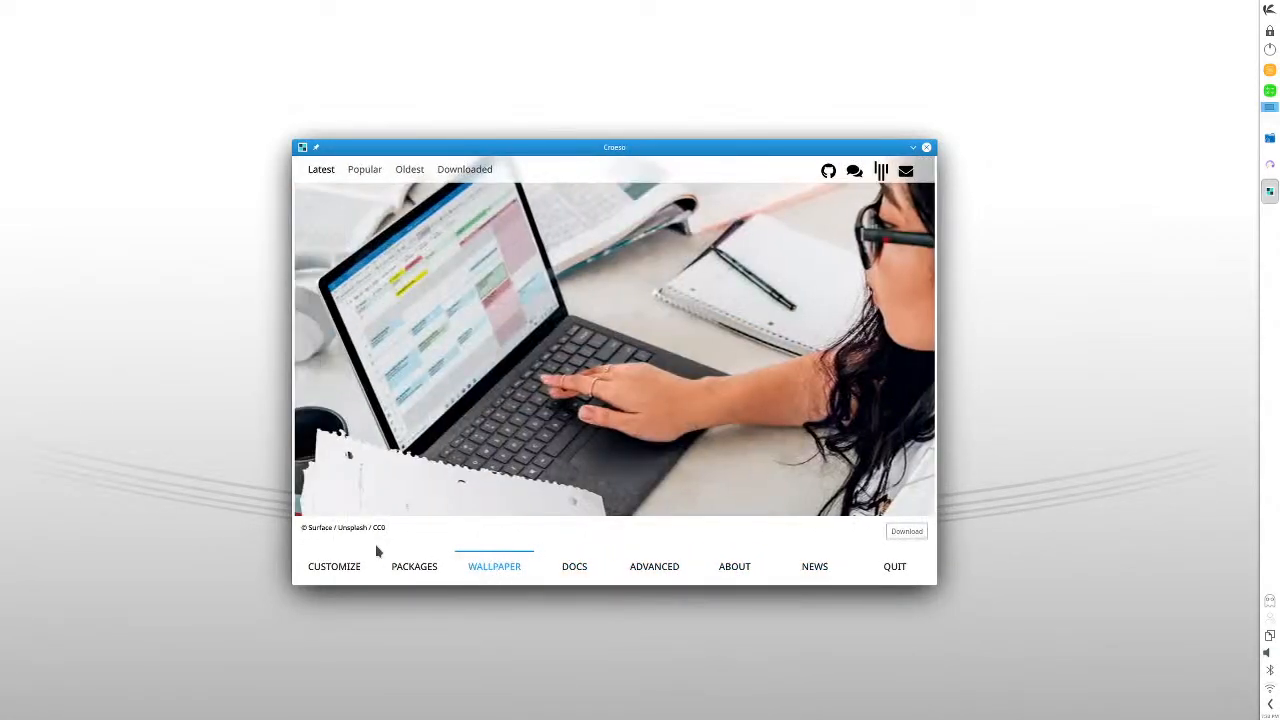
click(410, 568)
click(345, 570)
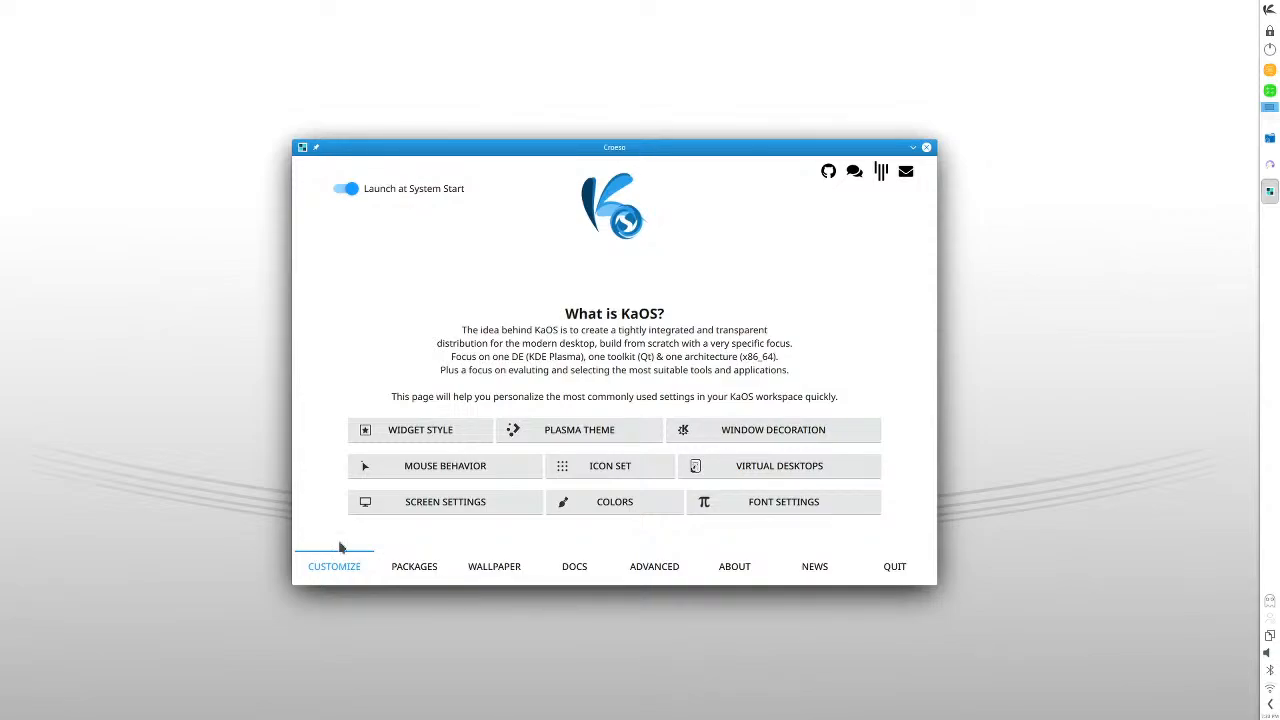
- Examine the available application styles and window decoration themes, cancelling both settings dialogs
click(422, 440)
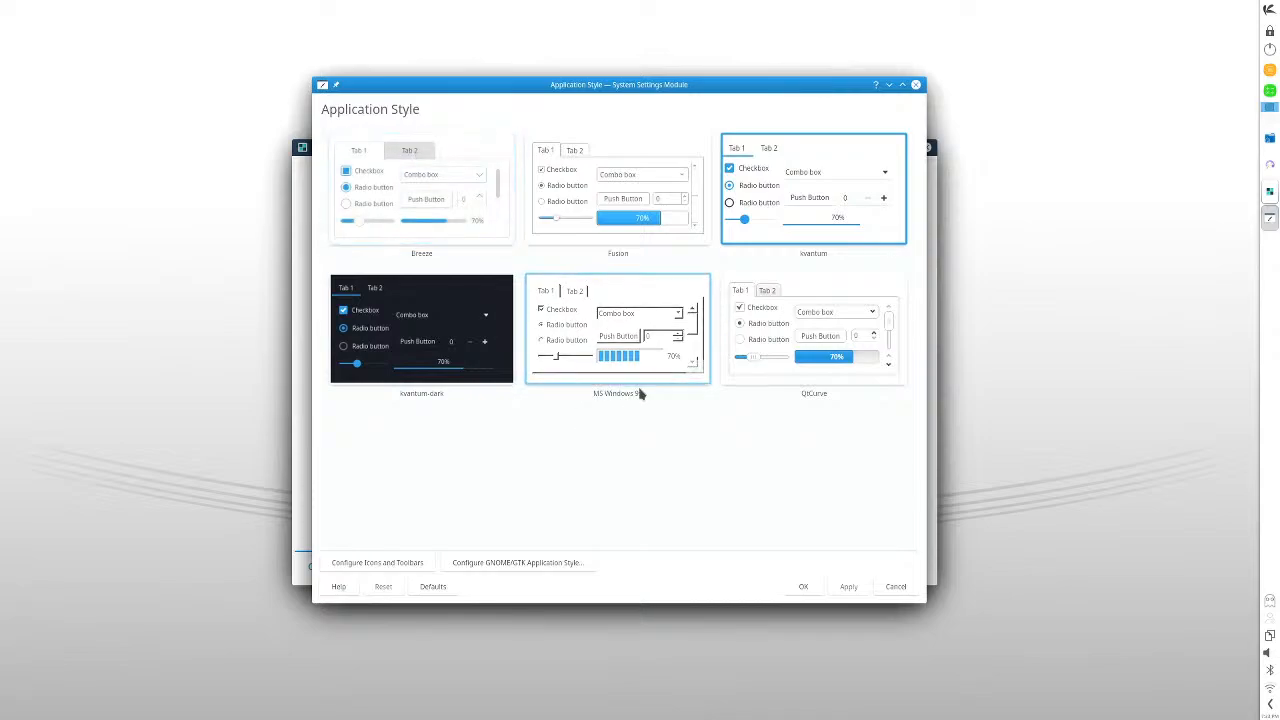
click(893, 586)
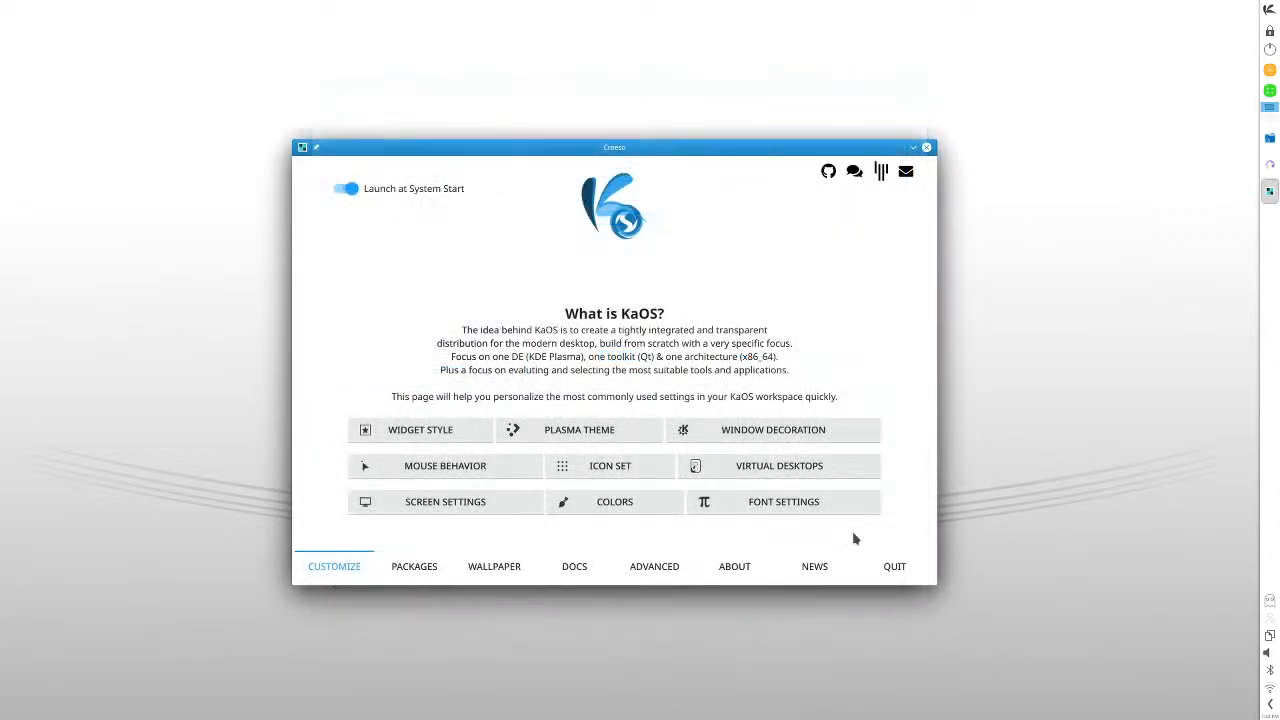
click(757, 440)
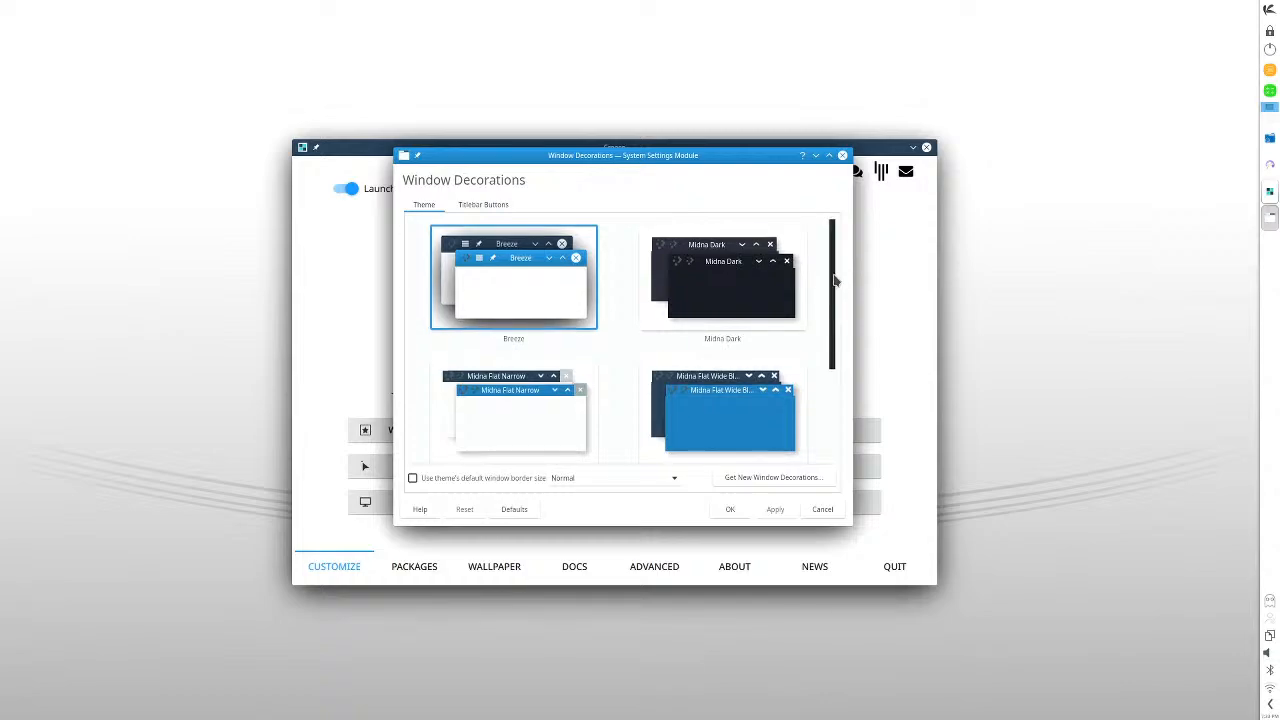
scroll(836, 290, down, 2)
scroll(850, 290, up, 2)
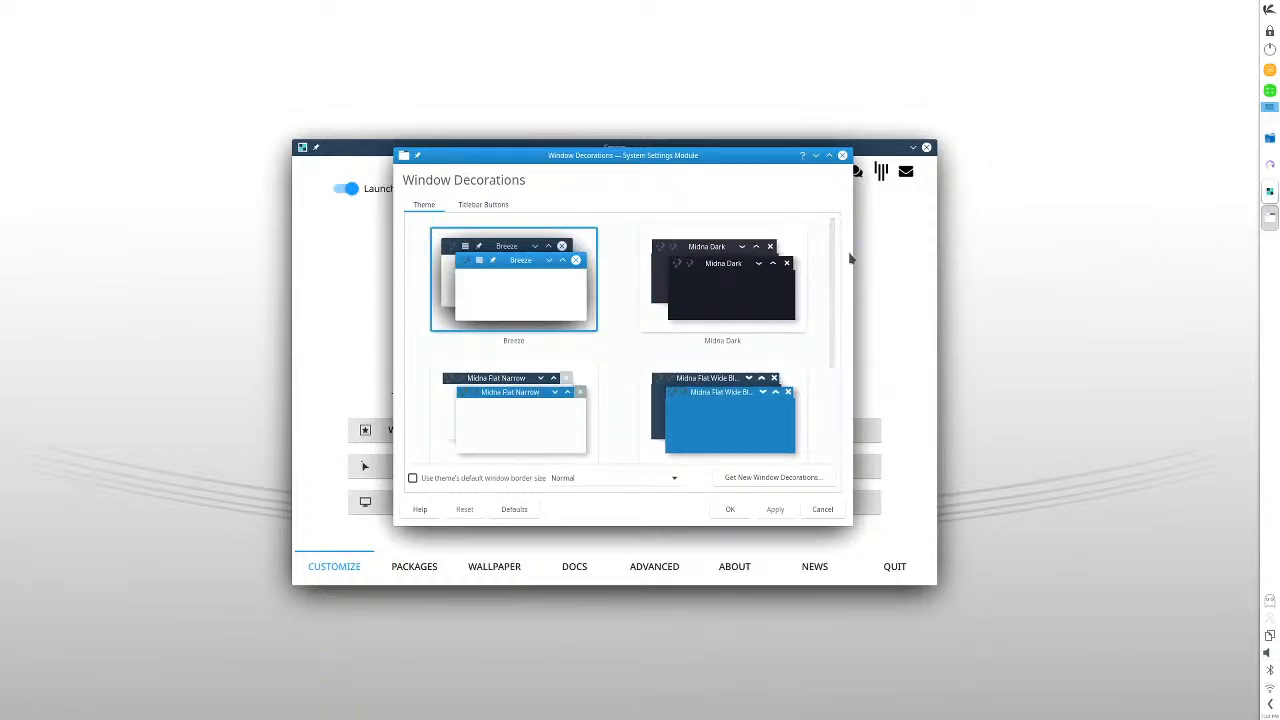
click(822, 509)
- Examine the mouse behavior options and the display configuration, cancelling both settings dialogs
click(492, 464)
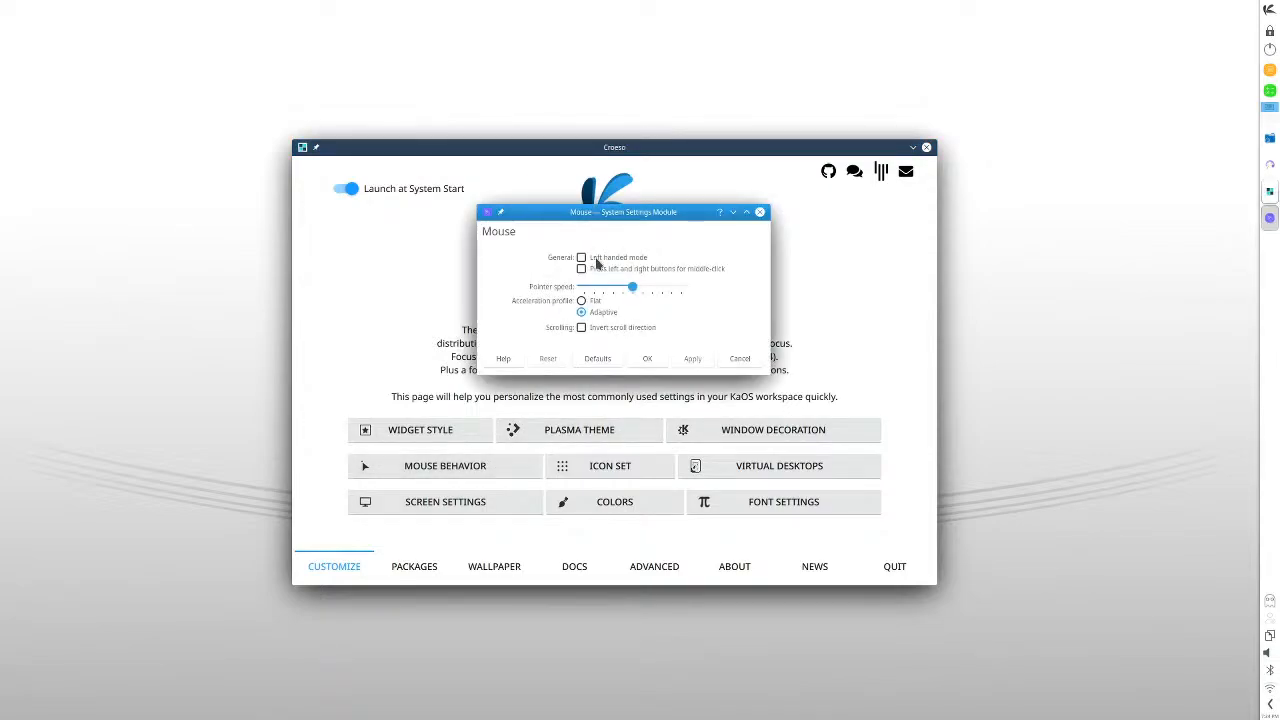
scroll(764, 347, down, 1)
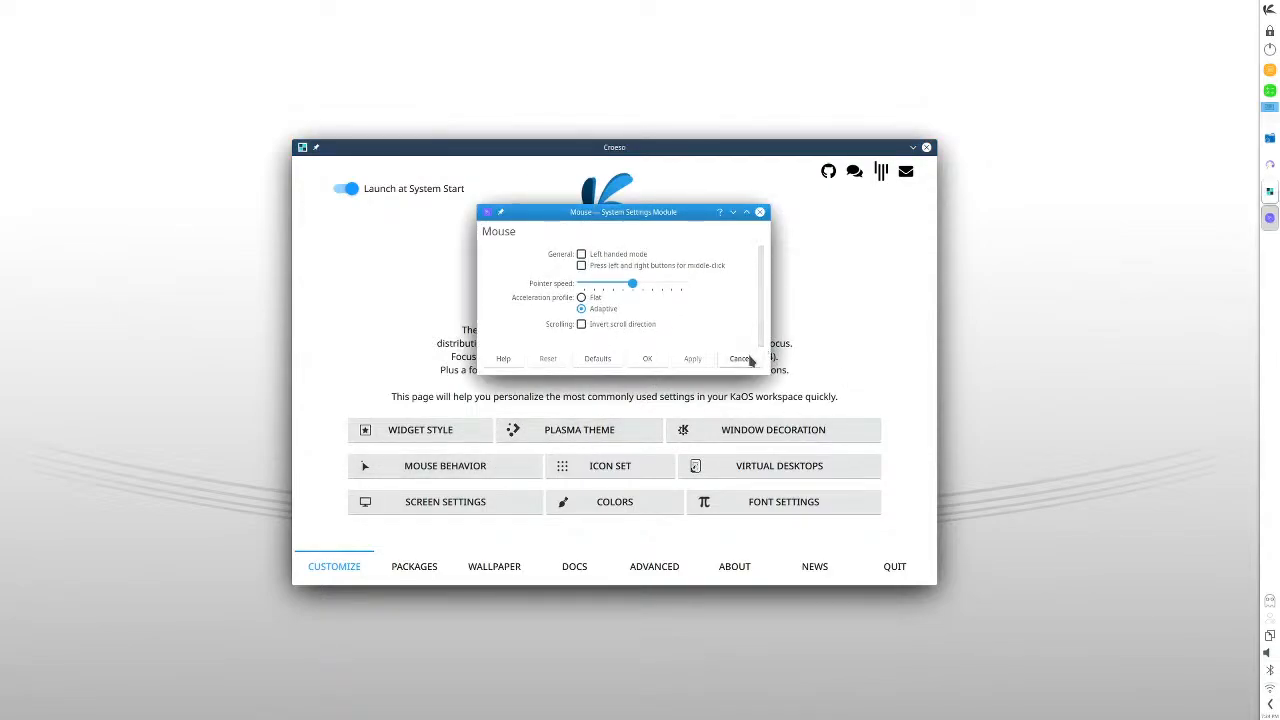
click(739, 358)
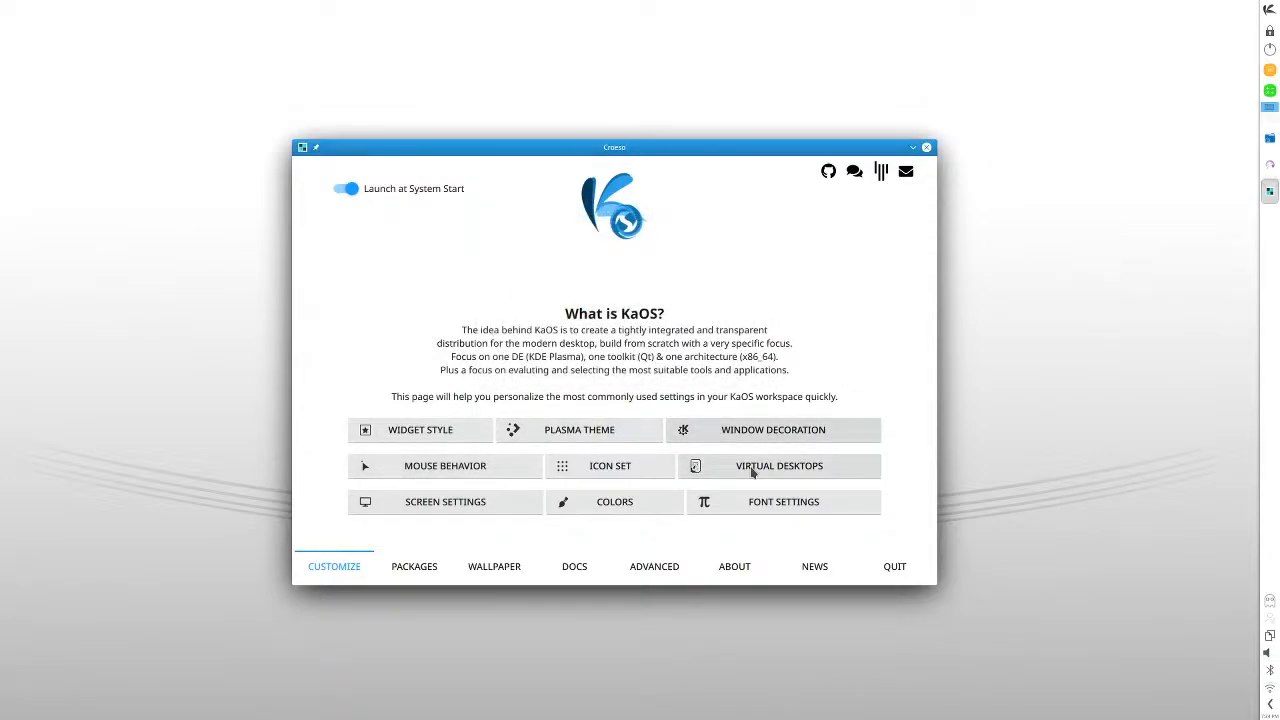
click(450, 508)
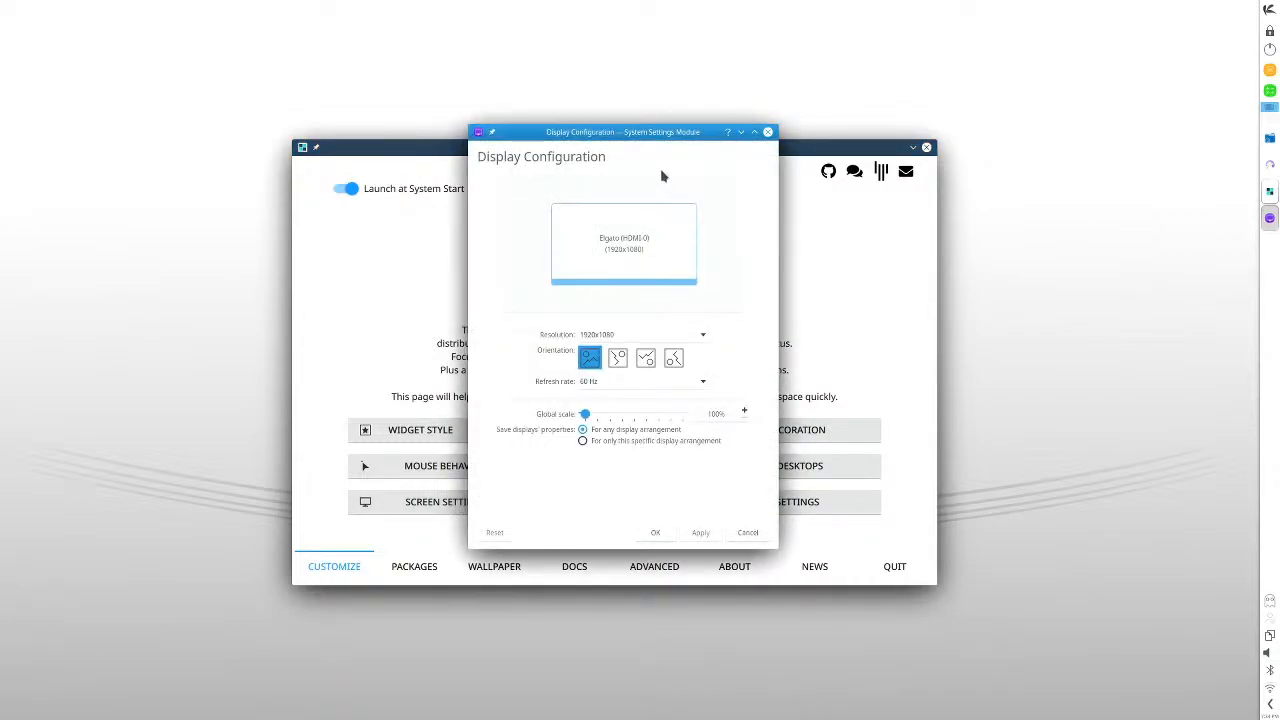
drag(670, 133, 754, 106)
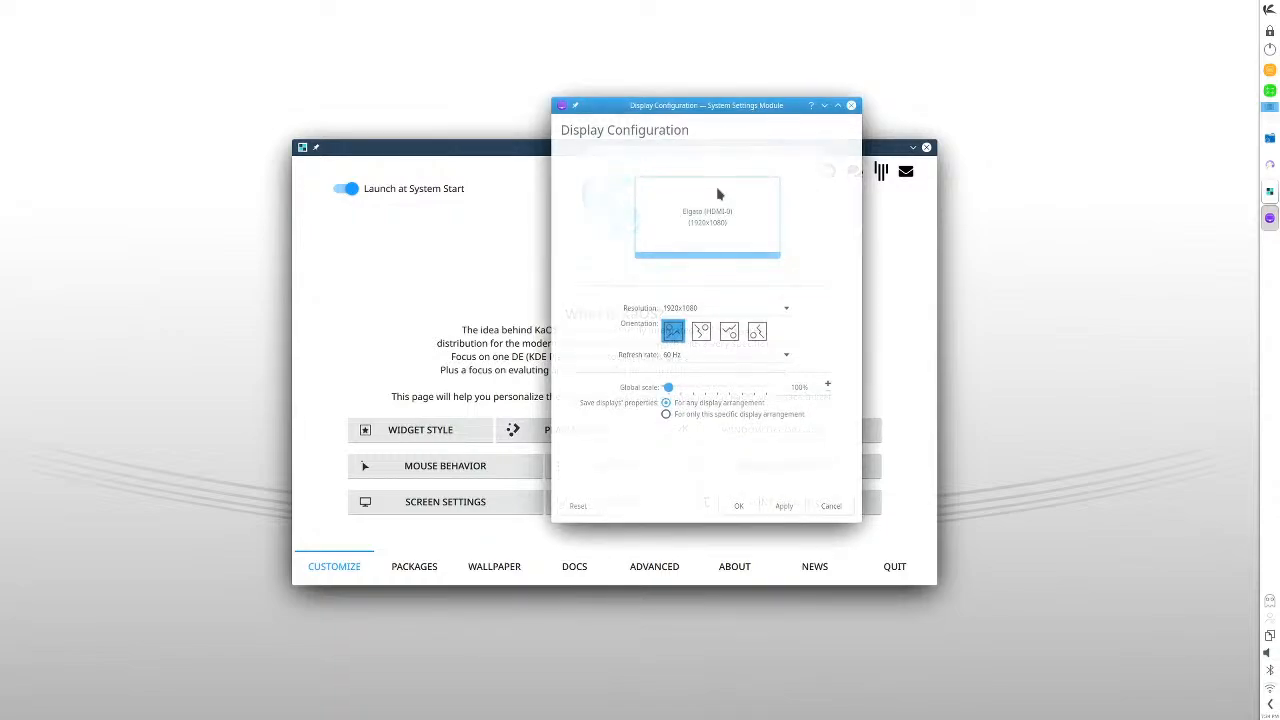
click(836, 511)
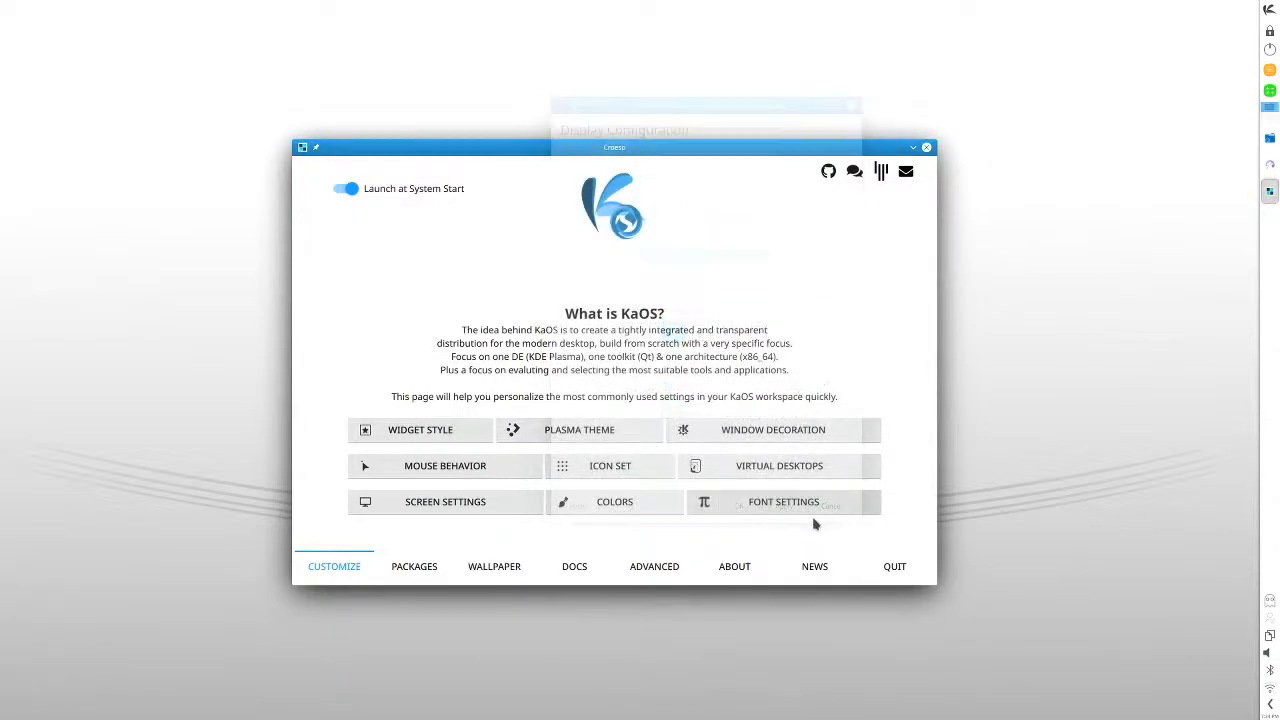
- View the installable packages in Croeso's Office Applications and Web-Browsers groups
click(426, 568)
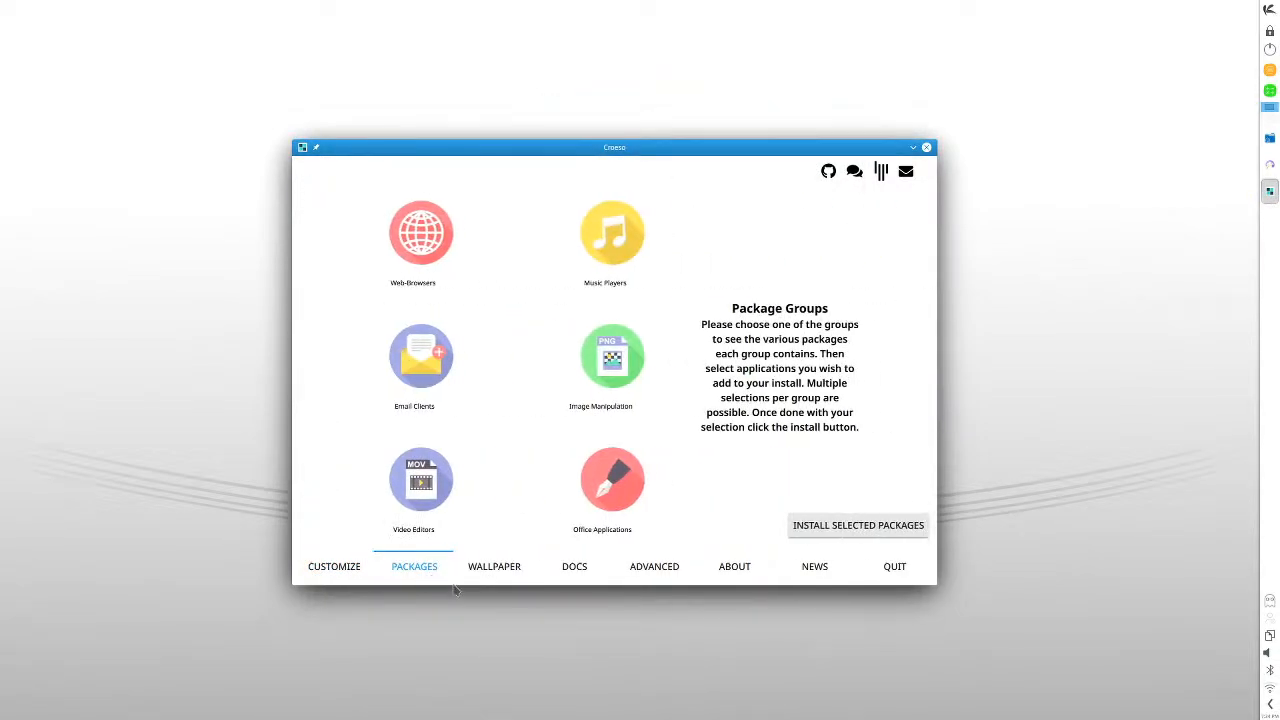
click(613, 452)
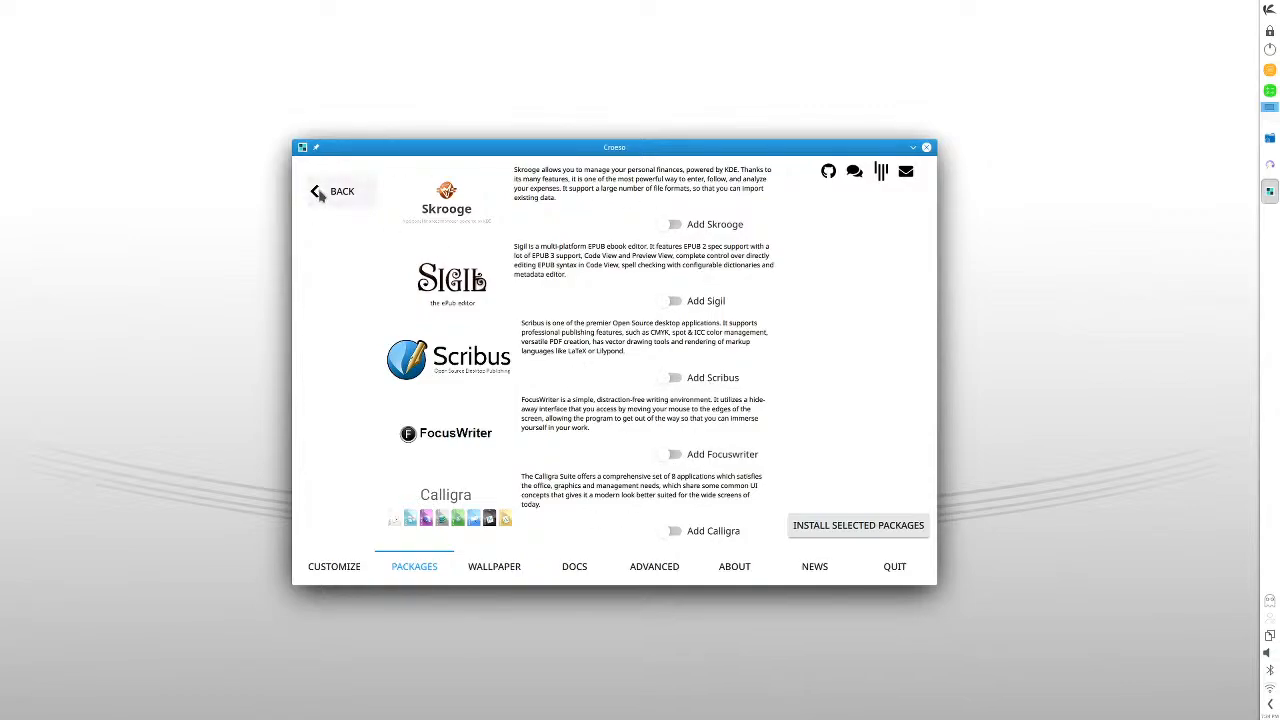
click(328, 192)
click(430, 246)
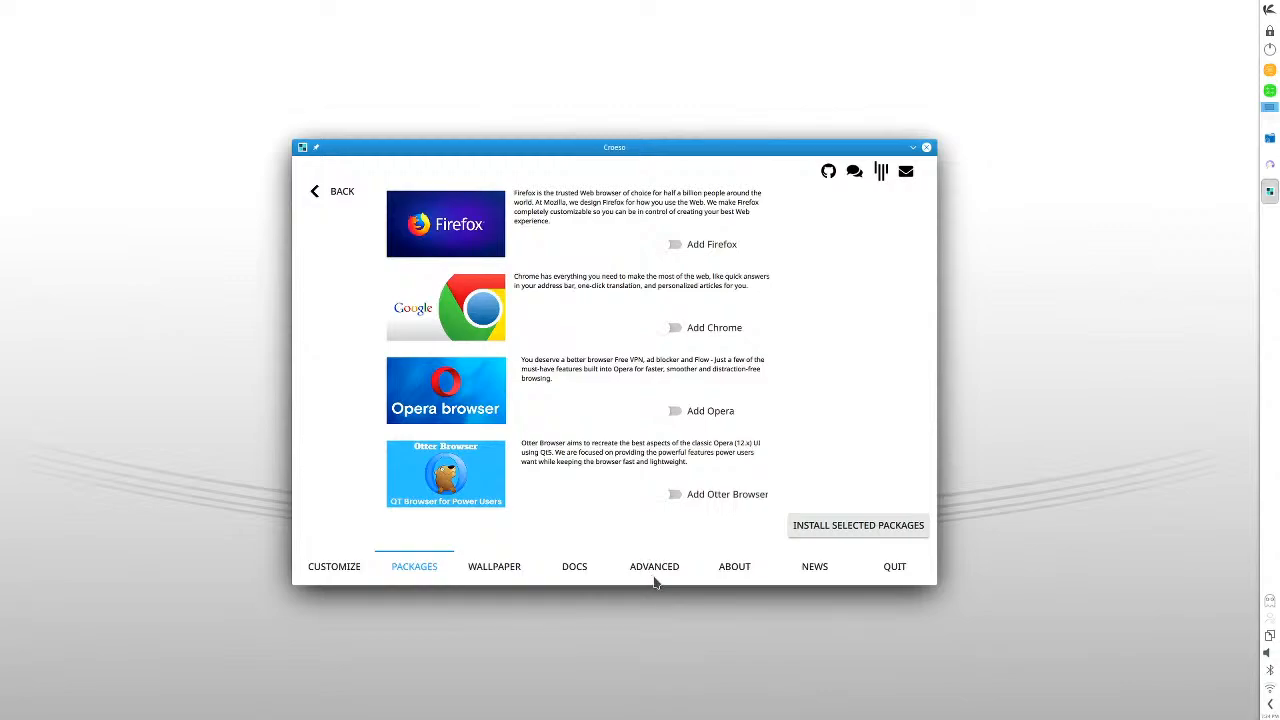
- Install Otter Browser from Croeso's Web-Browsers group, supplying the account password and accepting the package installation
click(673, 495)
click(826, 528)
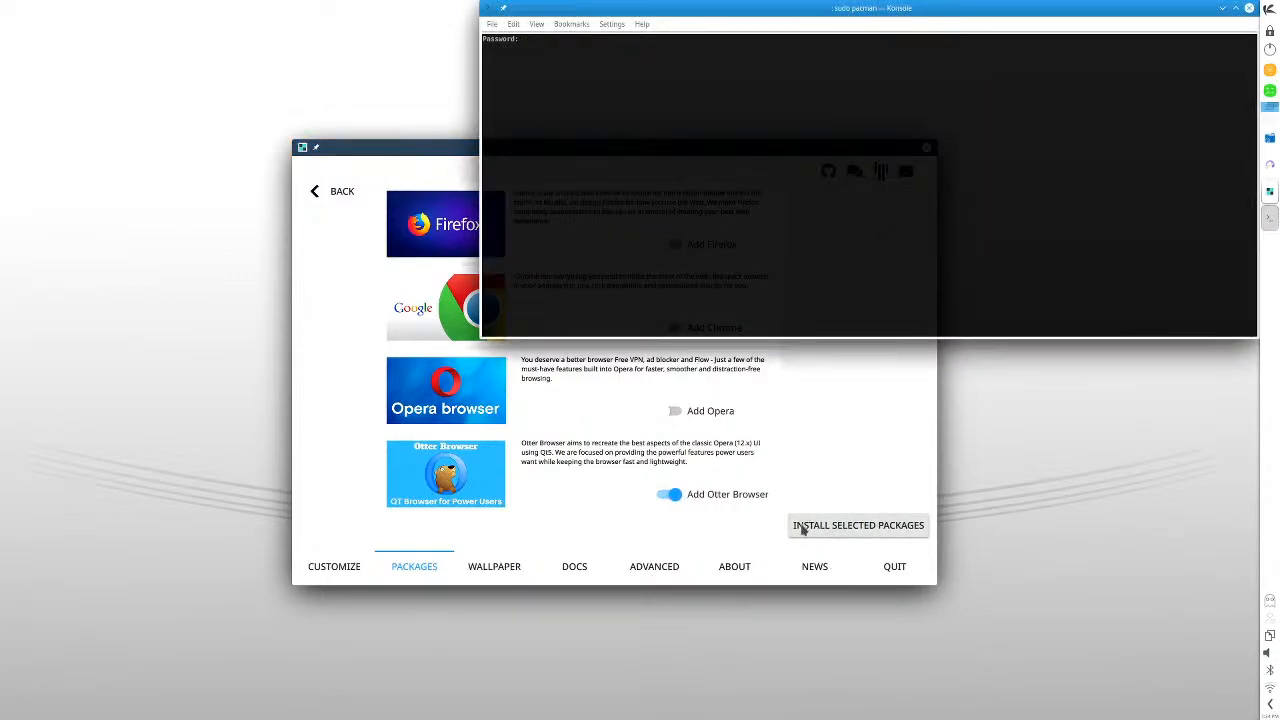
key(Return)
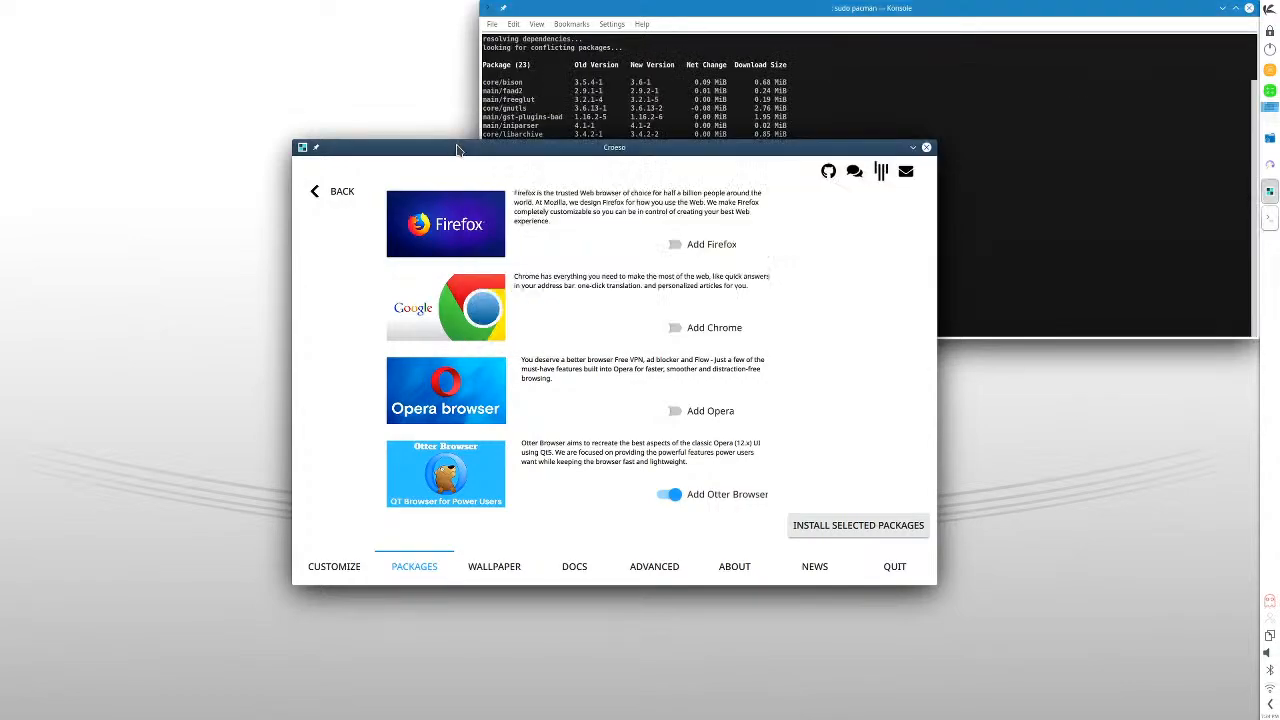
text(y)
key(Return)
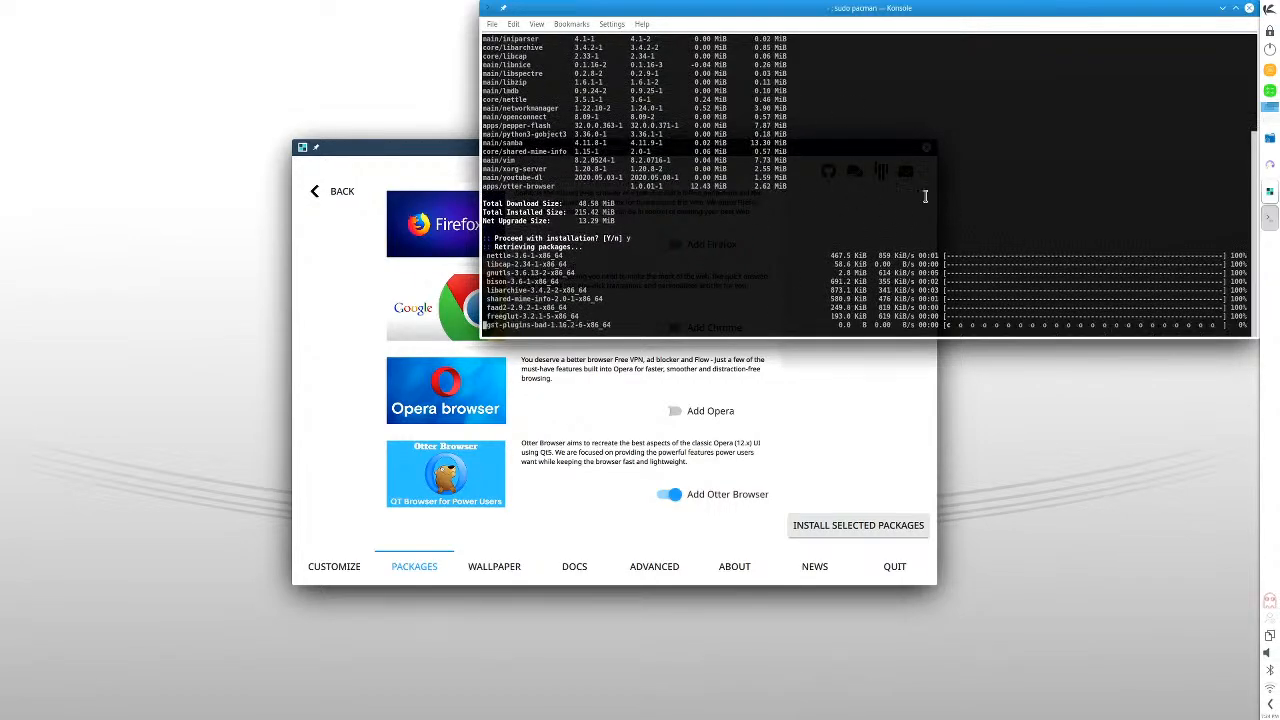
- Browse Croeso's wallpaper page, checking the Downloaded and Oldest listings and looking through the Latest images down to the end of the list
click(338, 193)
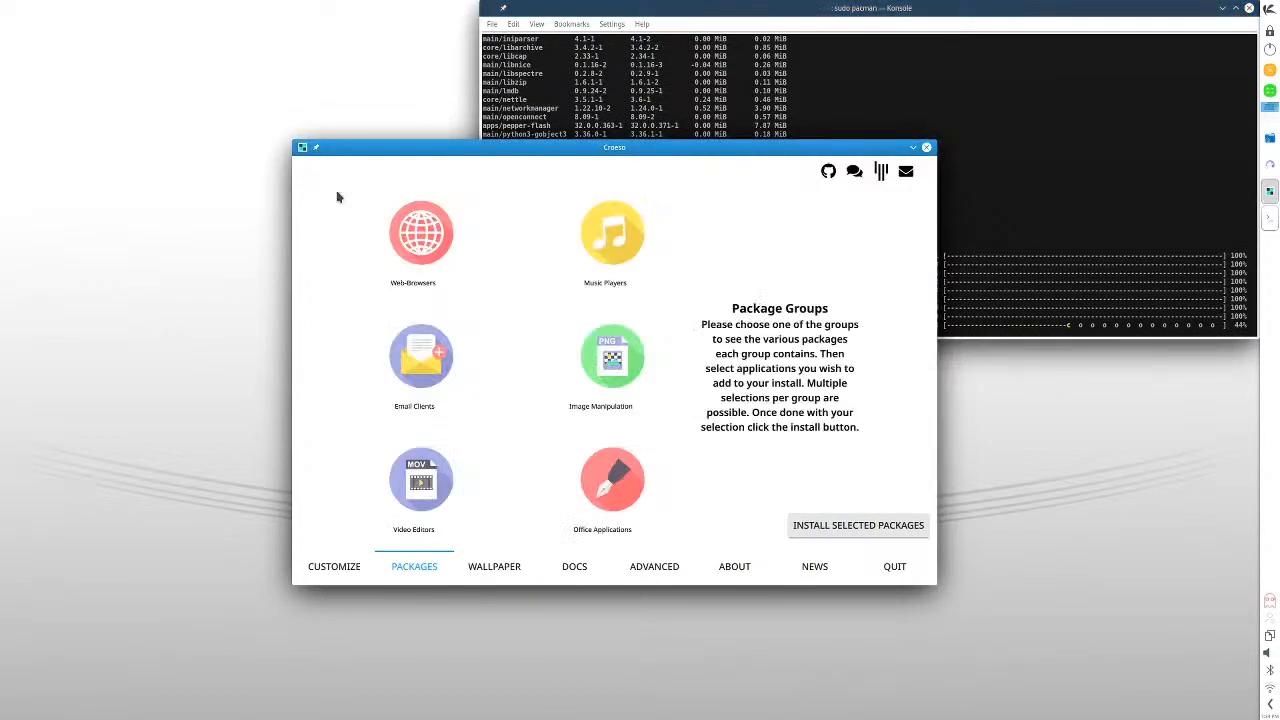
click(506, 569)
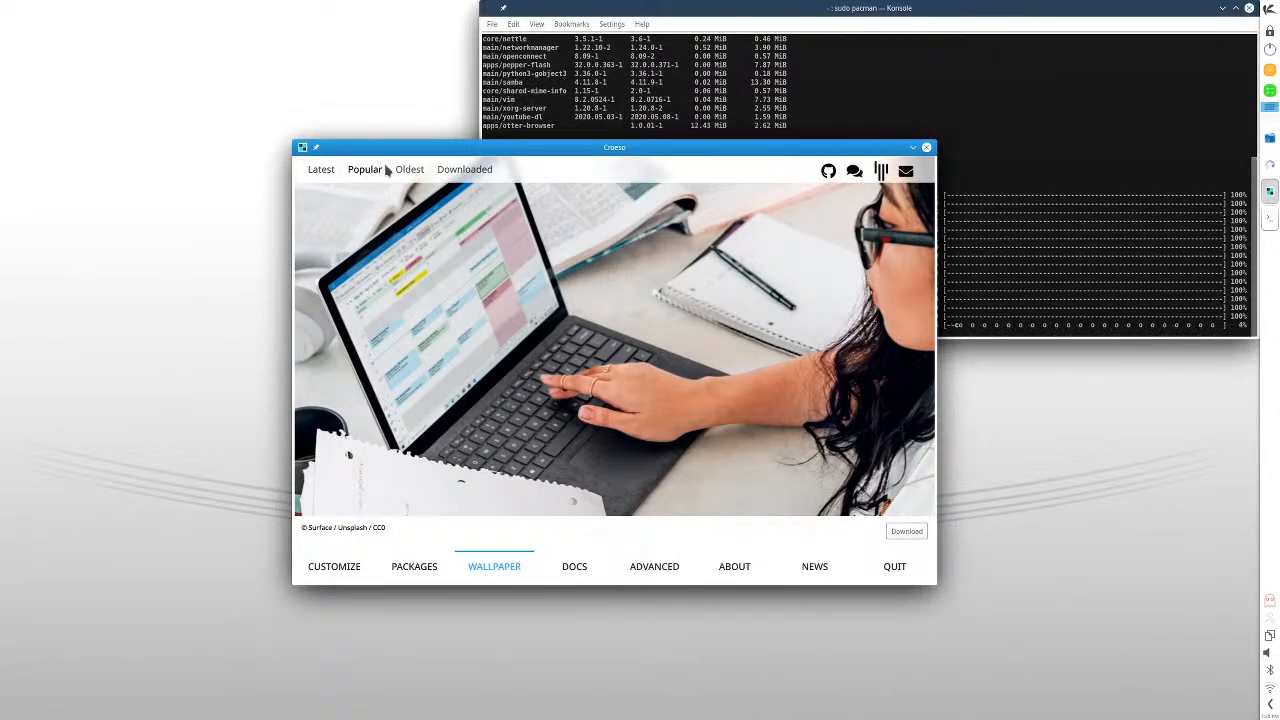
click(455, 175)
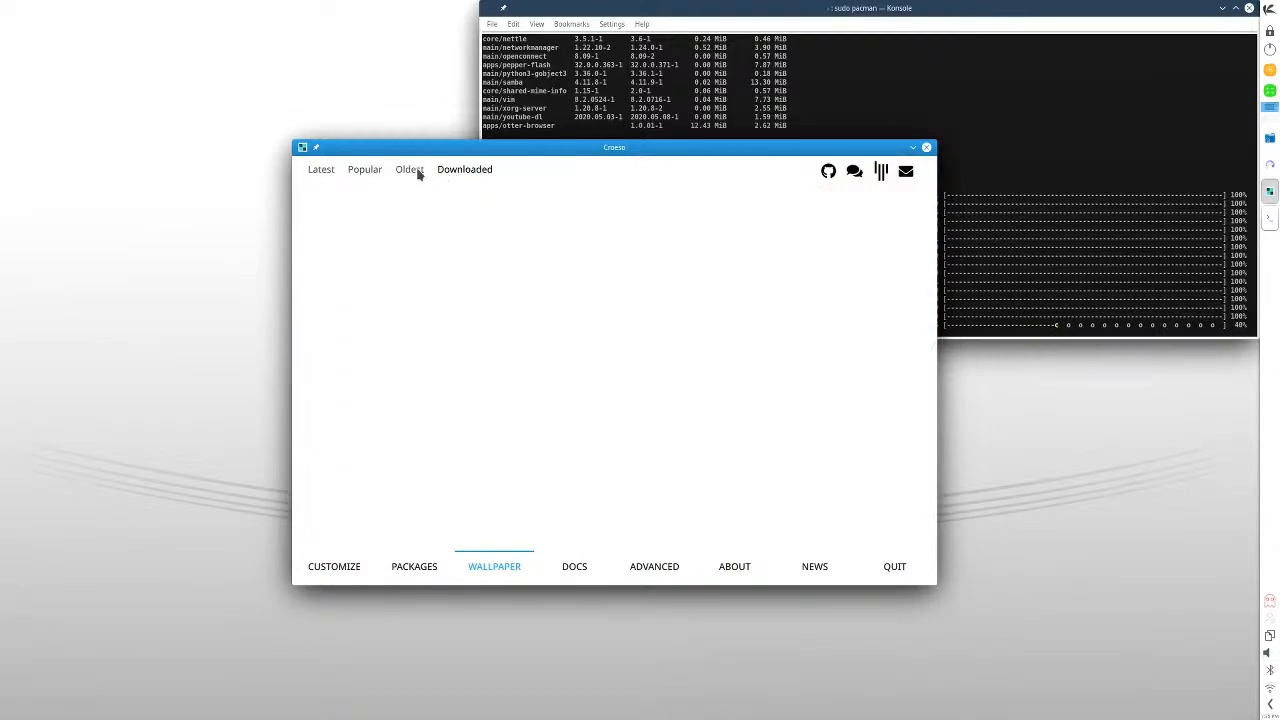
click(418, 172)
click(328, 171)
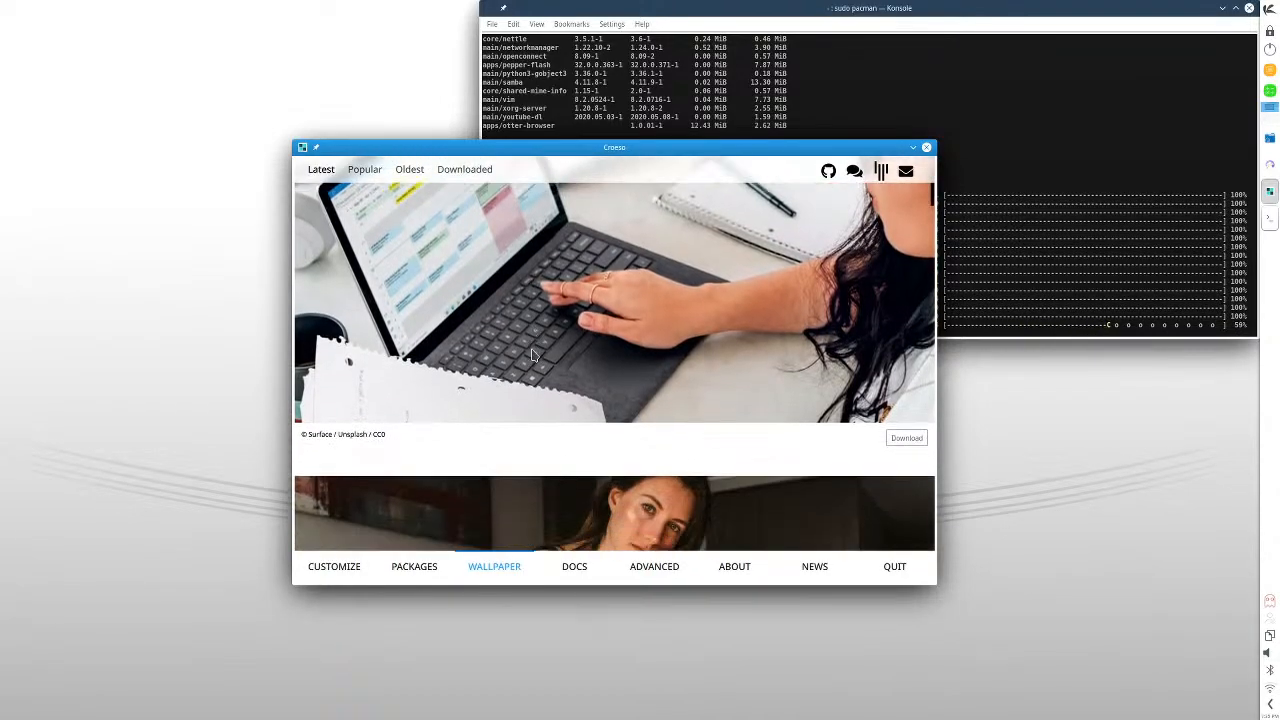
scroll(532, 355, down, 5)
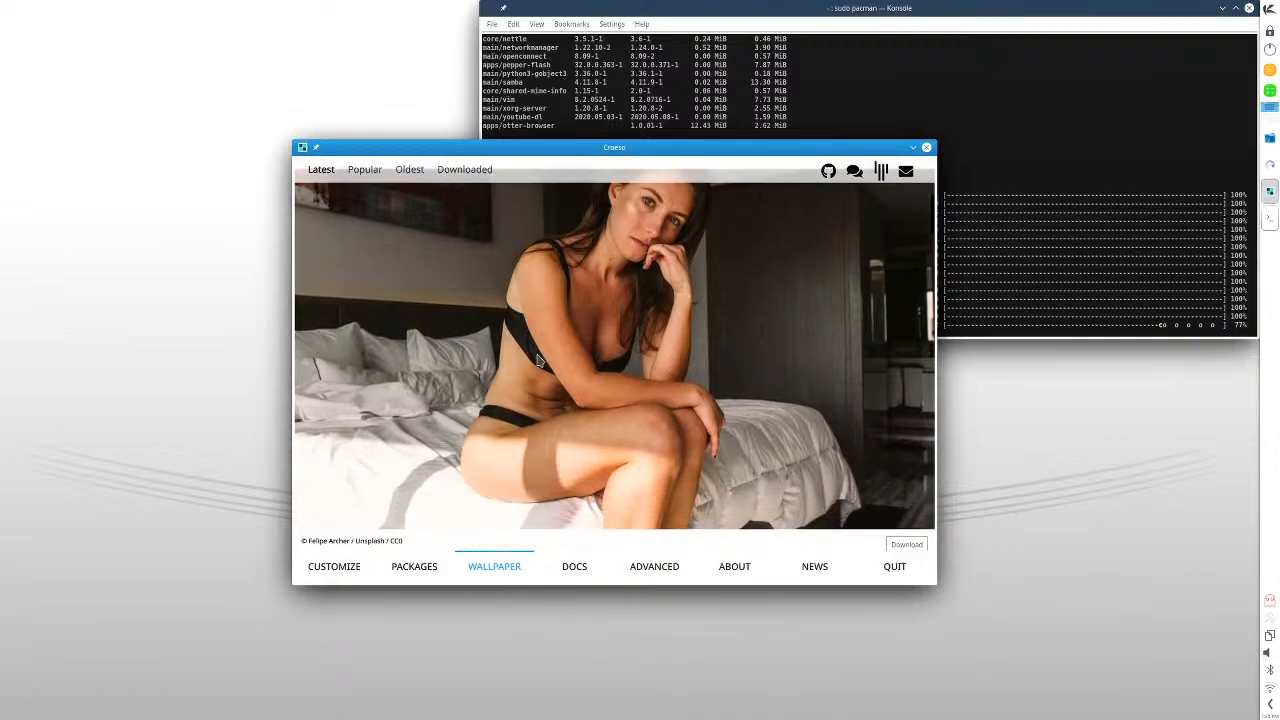
scroll(537, 360, down, 6)
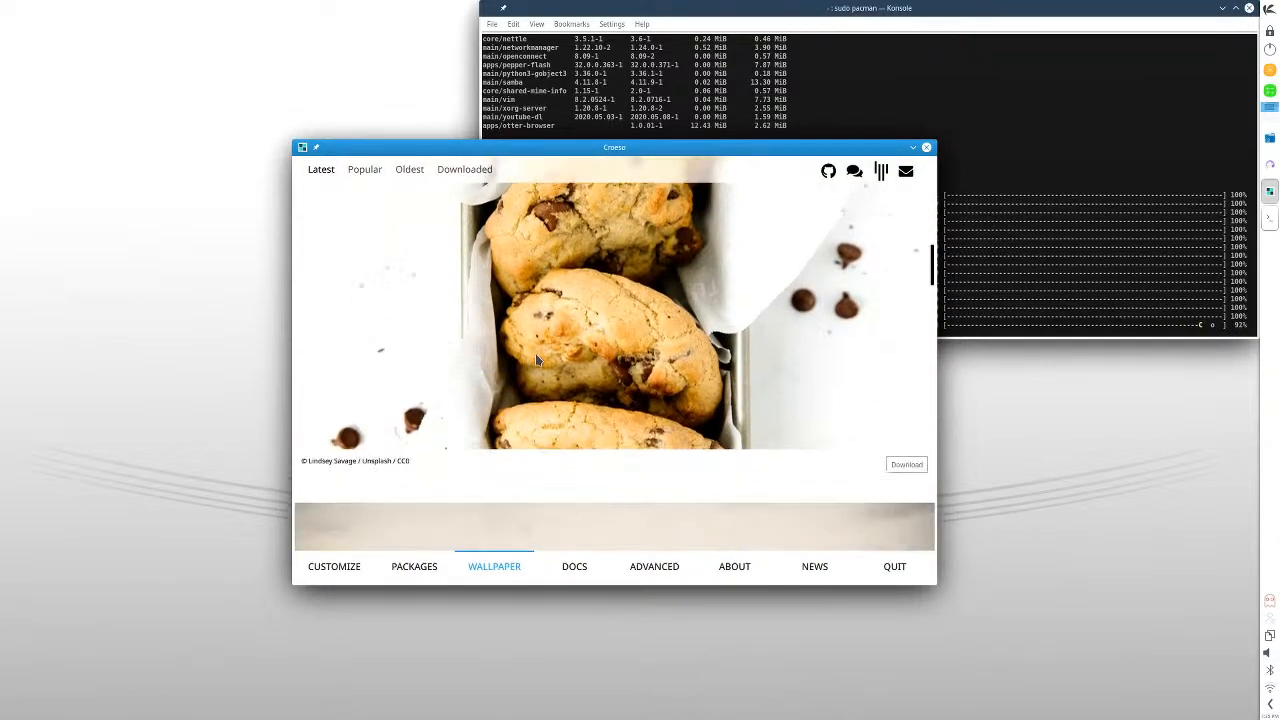
scroll(536, 359, down, 6)
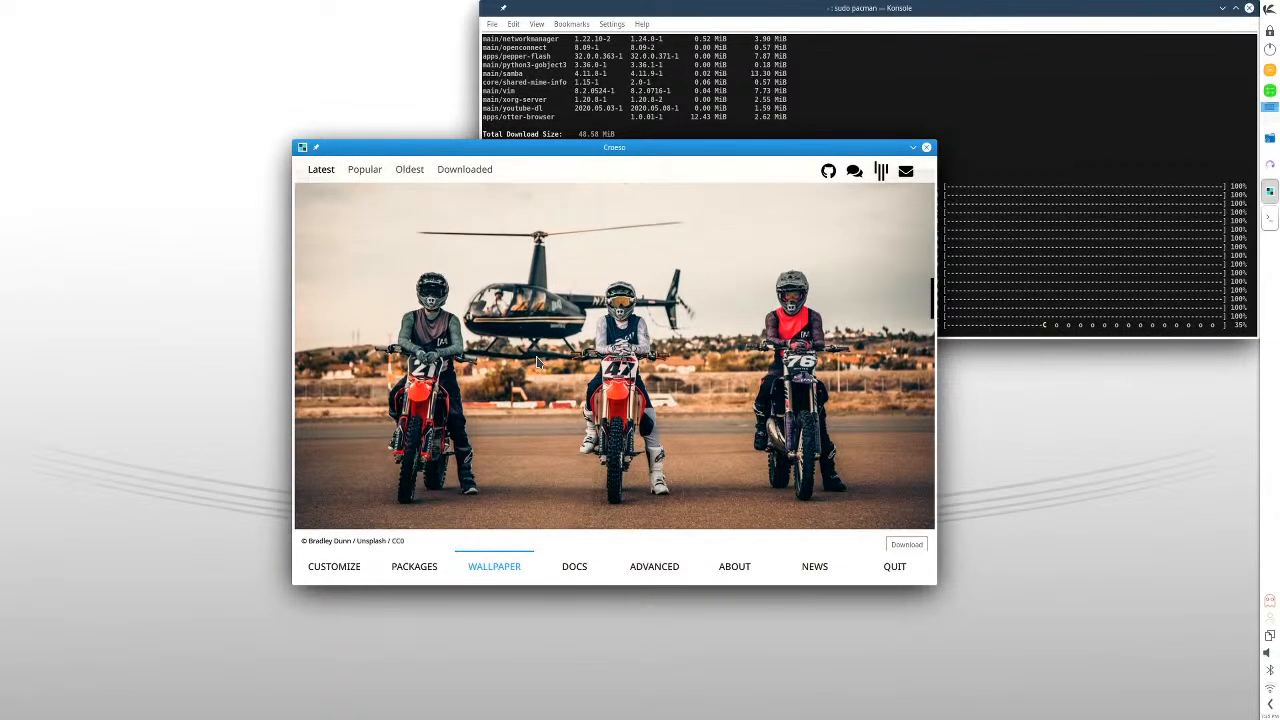
scroll(540, 365, down, 6)
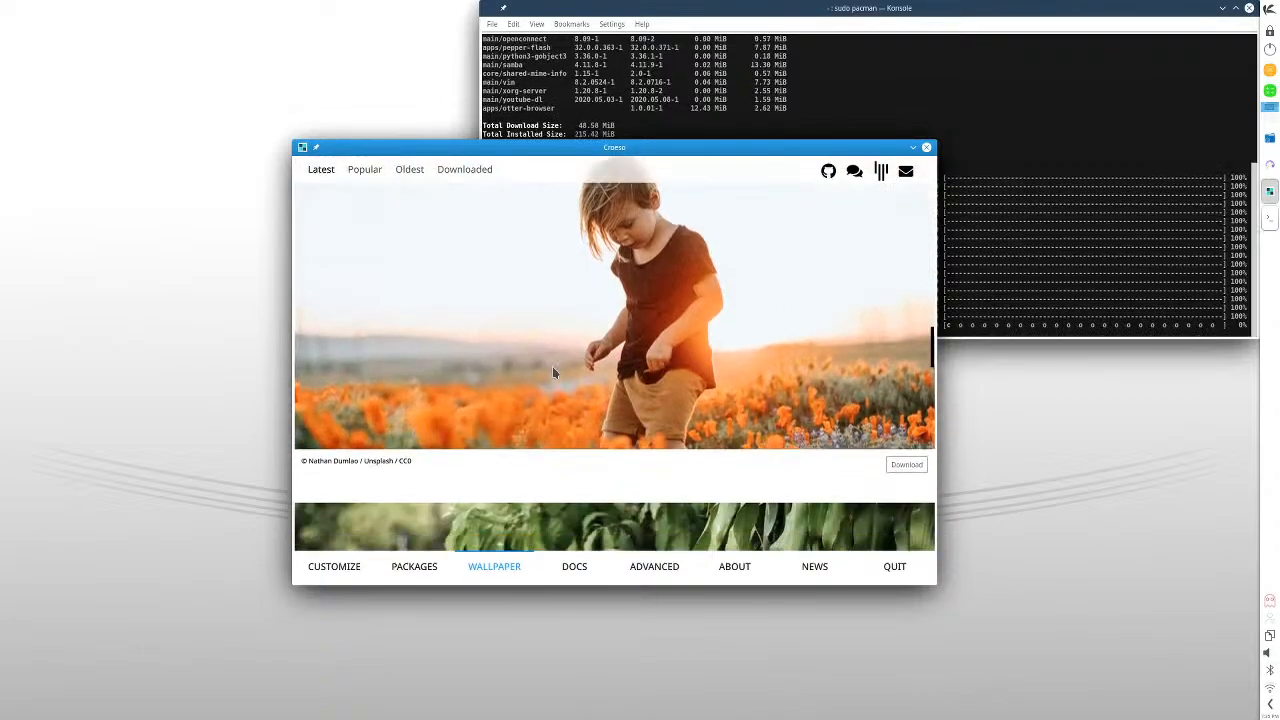
scroll(553, 372, down, 6)
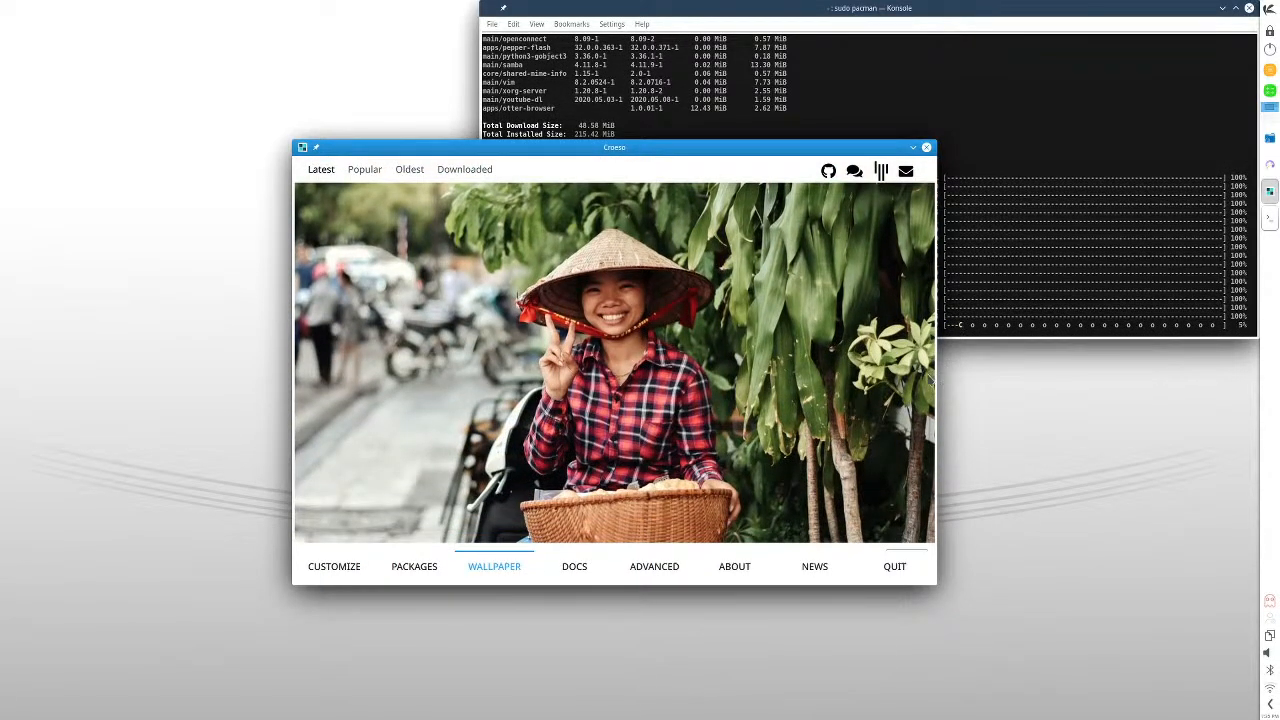
scroll(890, 400, down, 6)
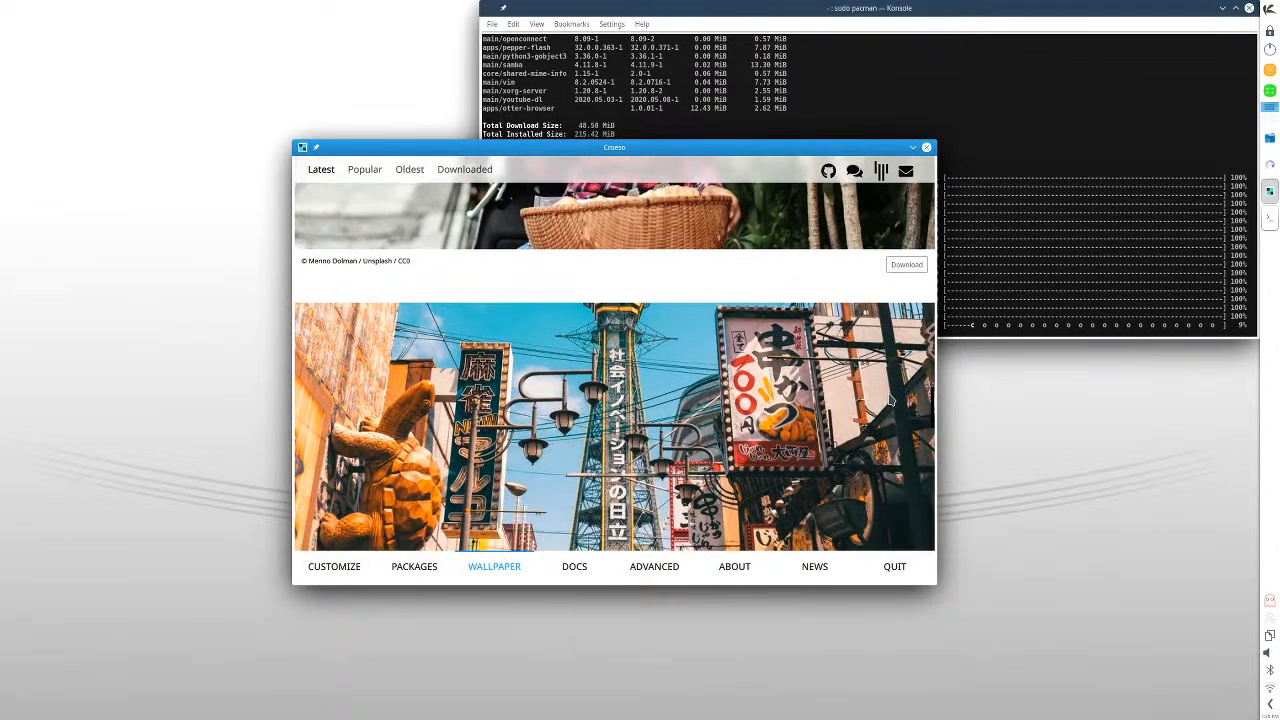
scroll(873, 388, down, 6)
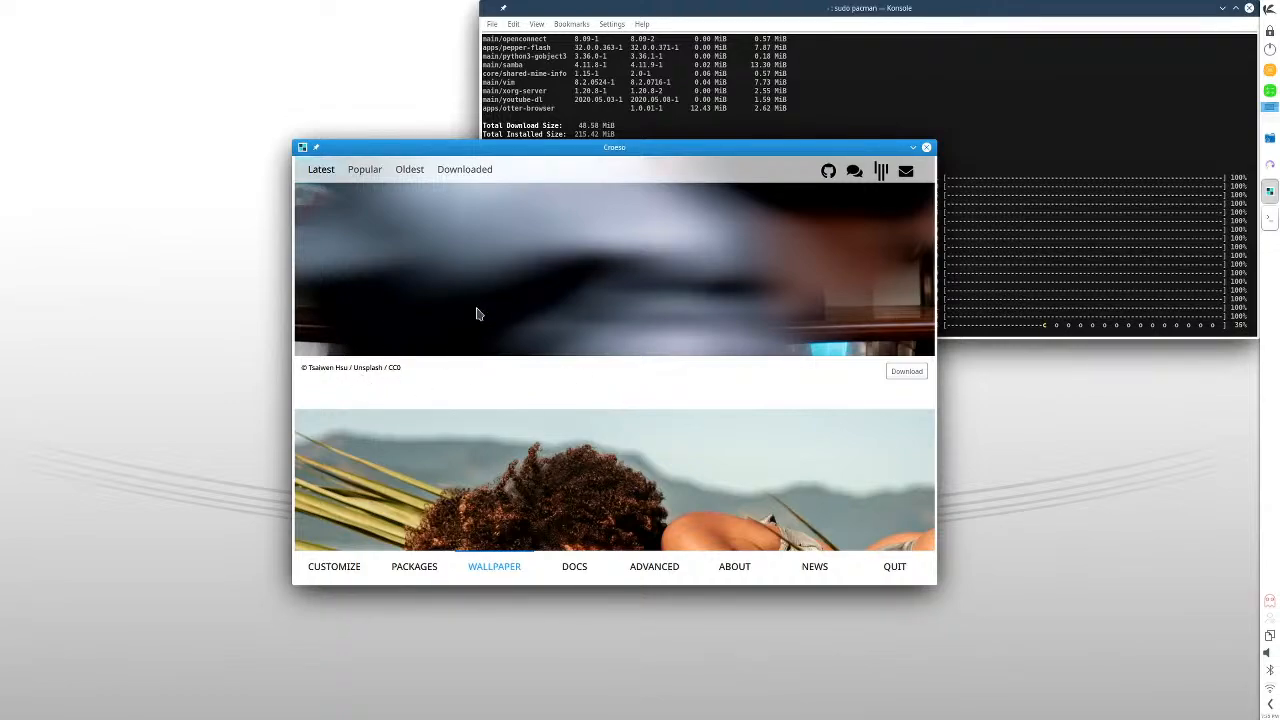
scroll(685, 435, down, 5)
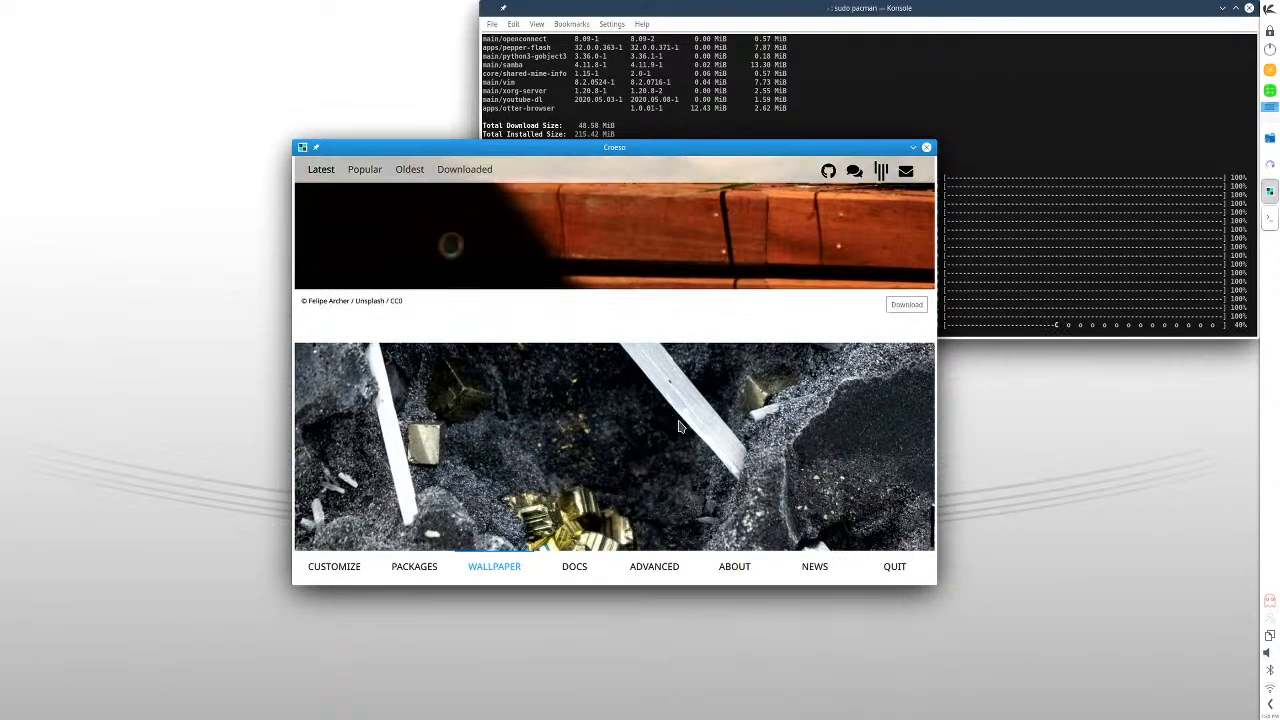
scroll(678, 427, down, 3)
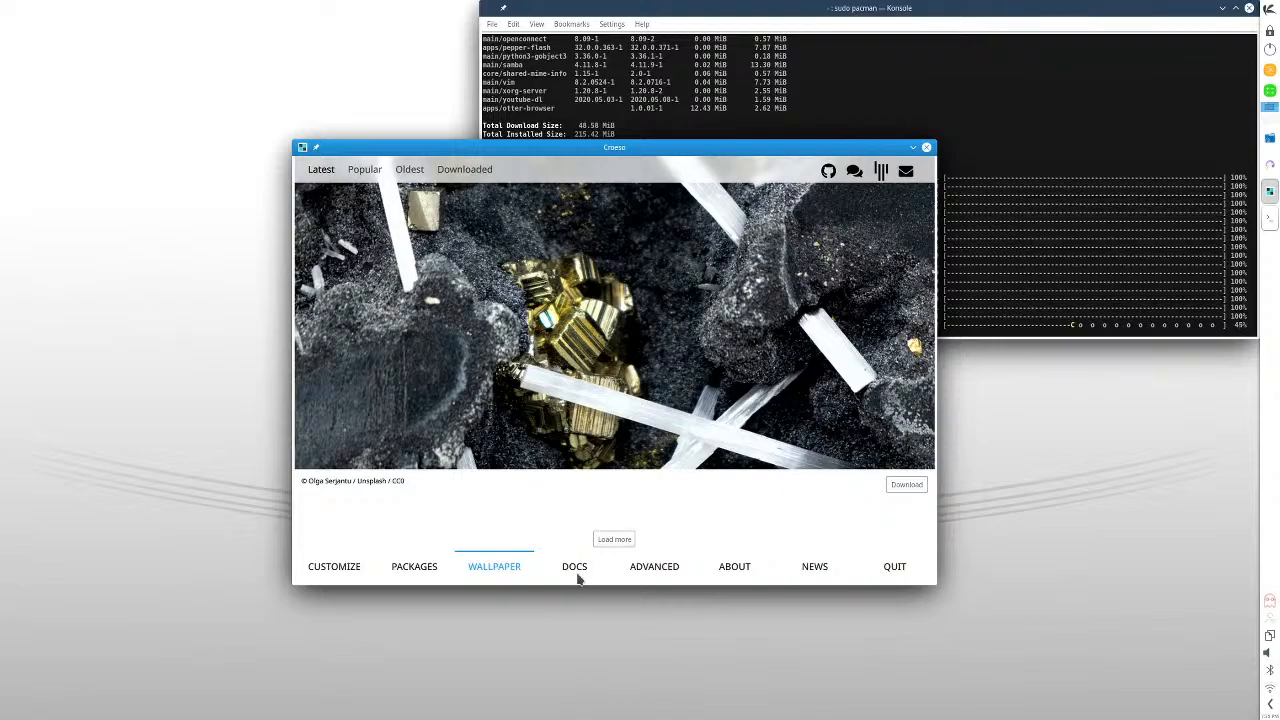
- Download the "PASSION LED US HERE" pavement photo from the Popular wallpapers and set it as the desktop wallpaper
click(372, 172)
scroll(680, 322, down, 3)
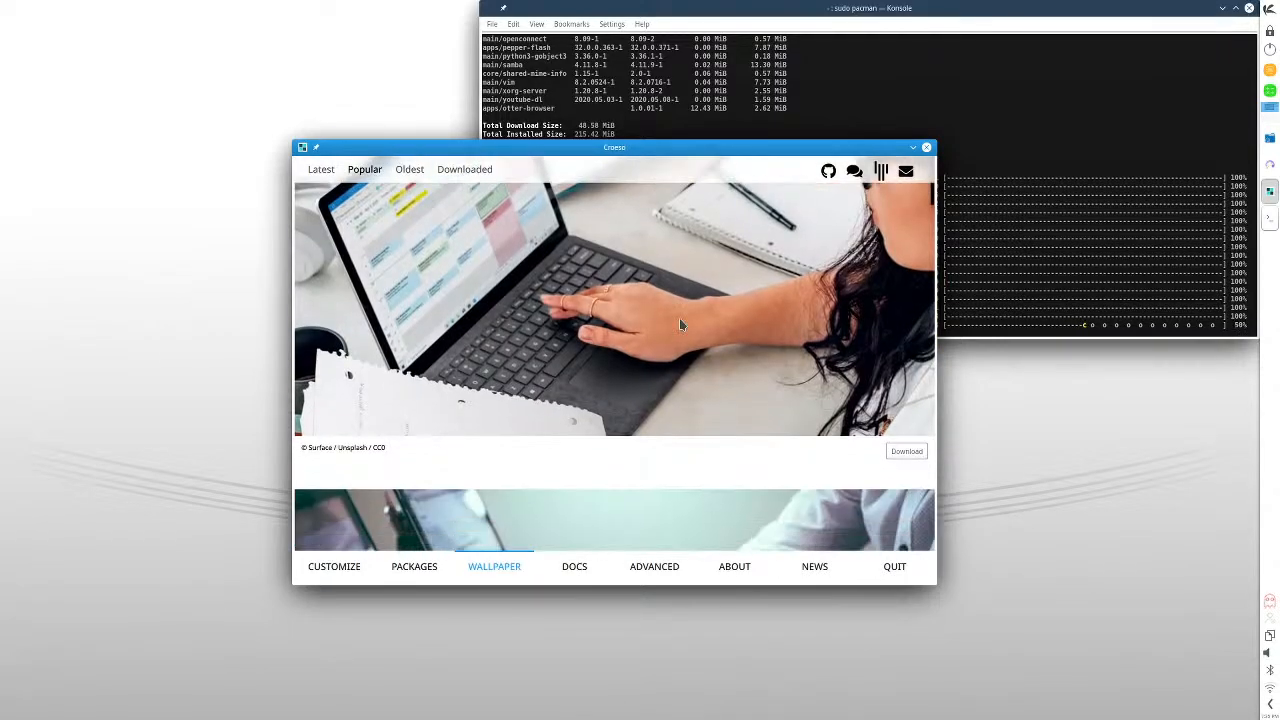
scroll(680, 324, down, 6)
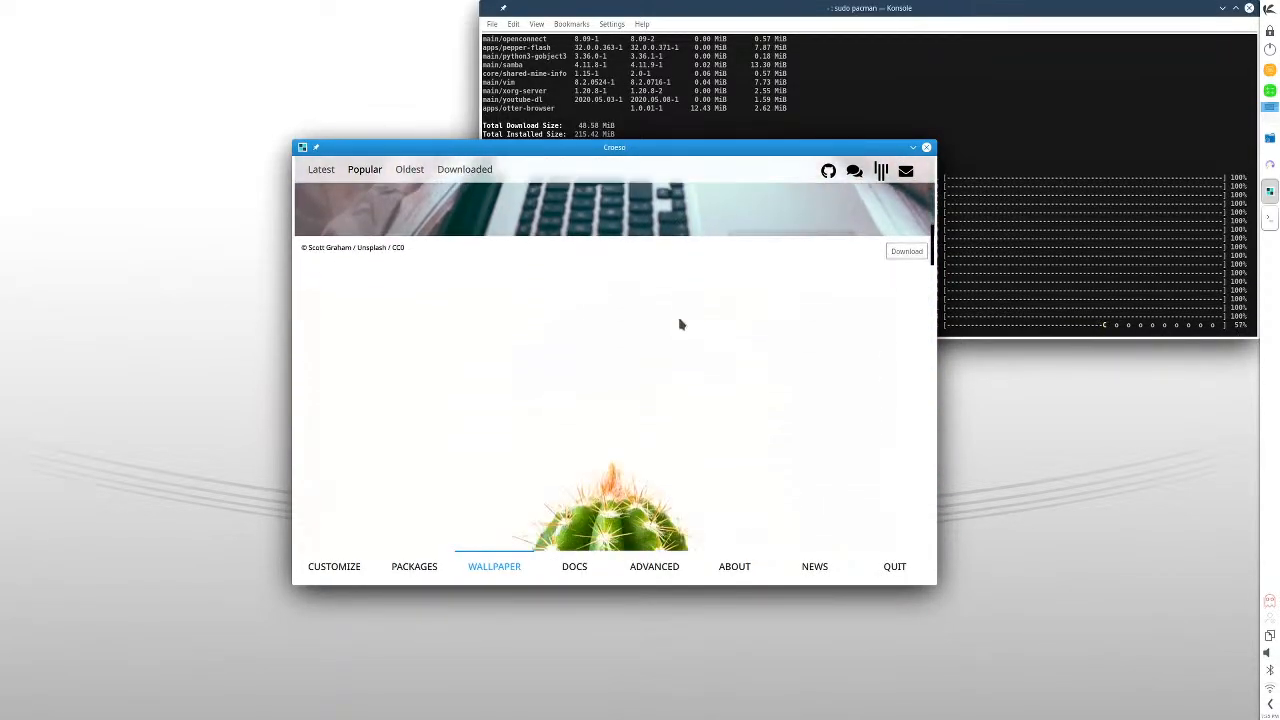
scroll(679, 324, down, 8)
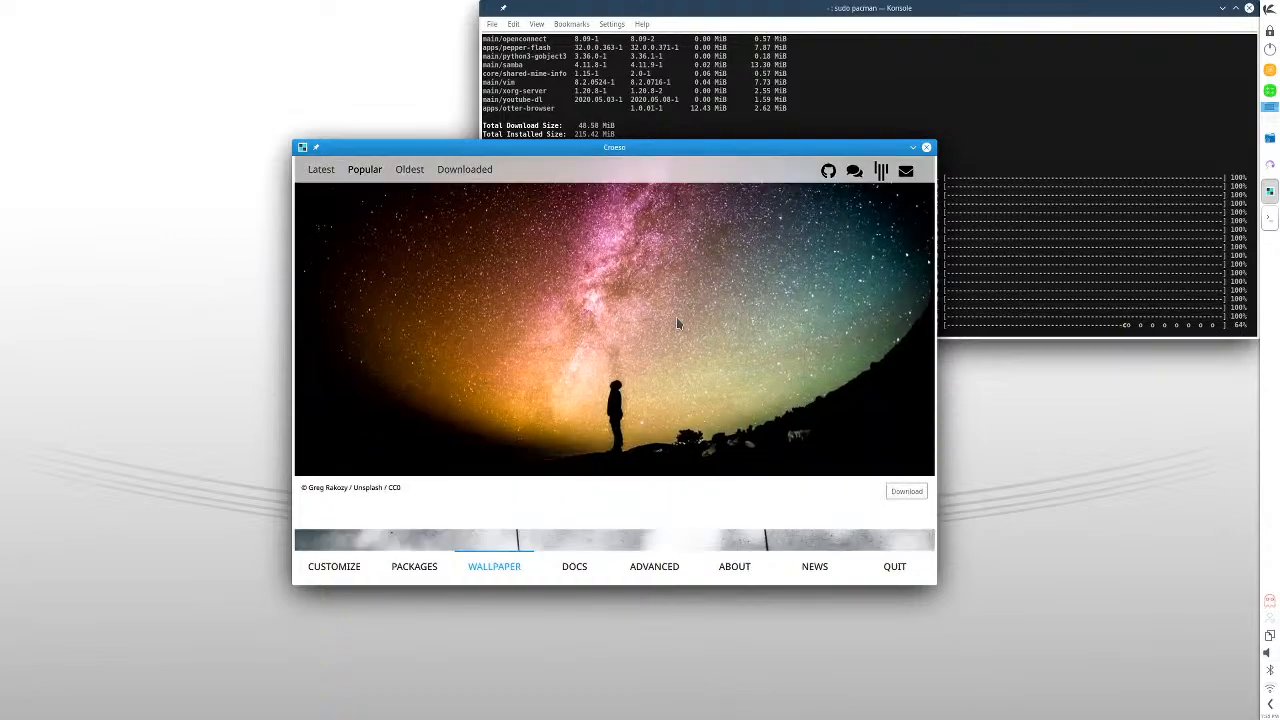
scroll(675, 312, down, 8)
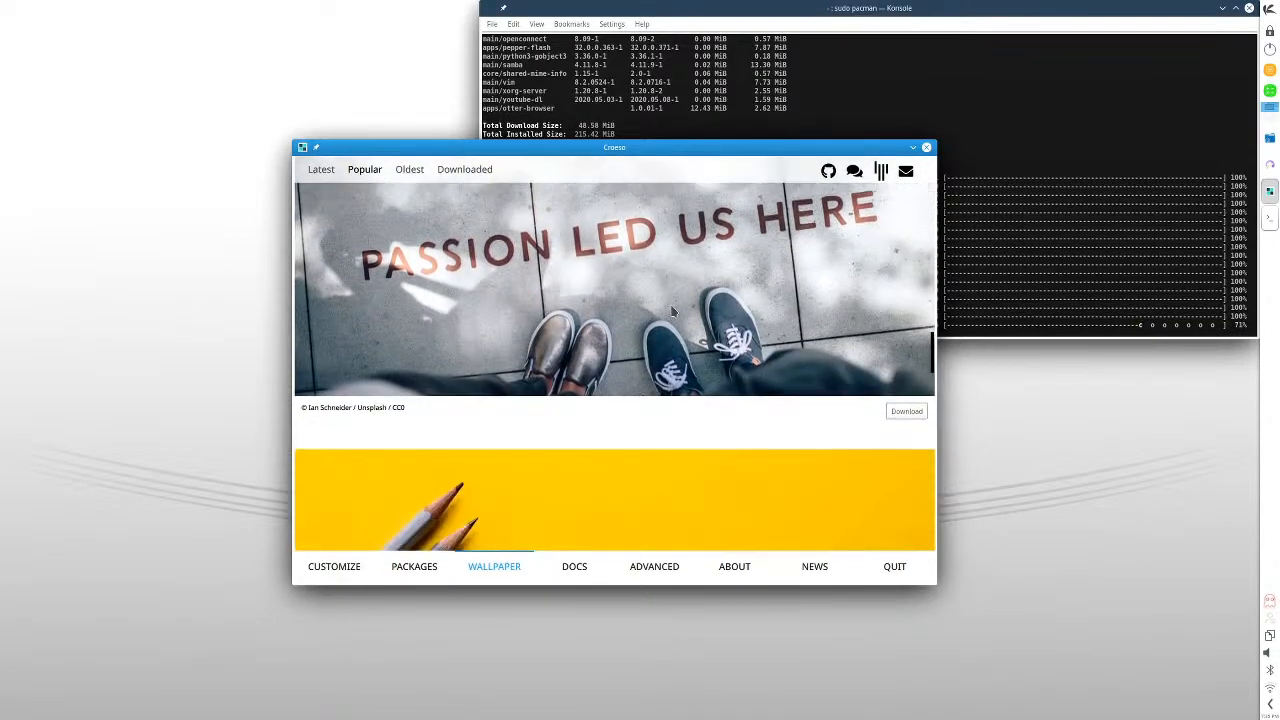
scroll(672, 312, up, 1)
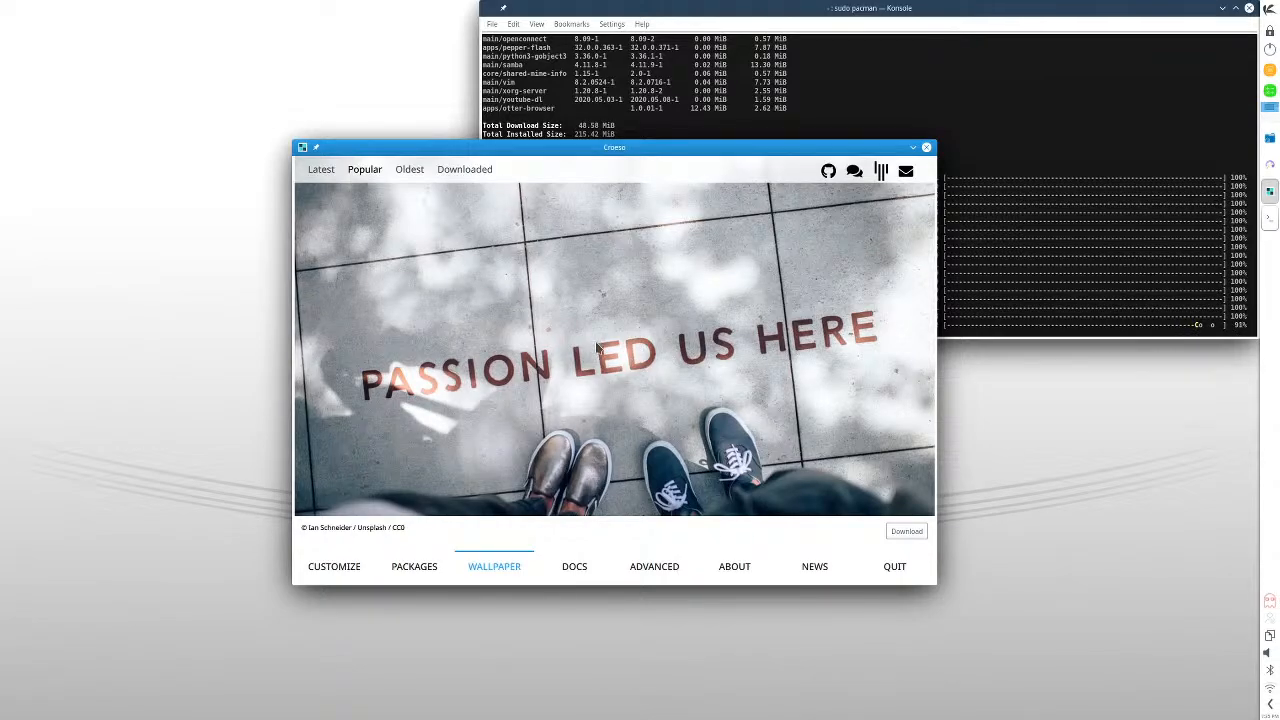
scroll(752, 386, down, 1)
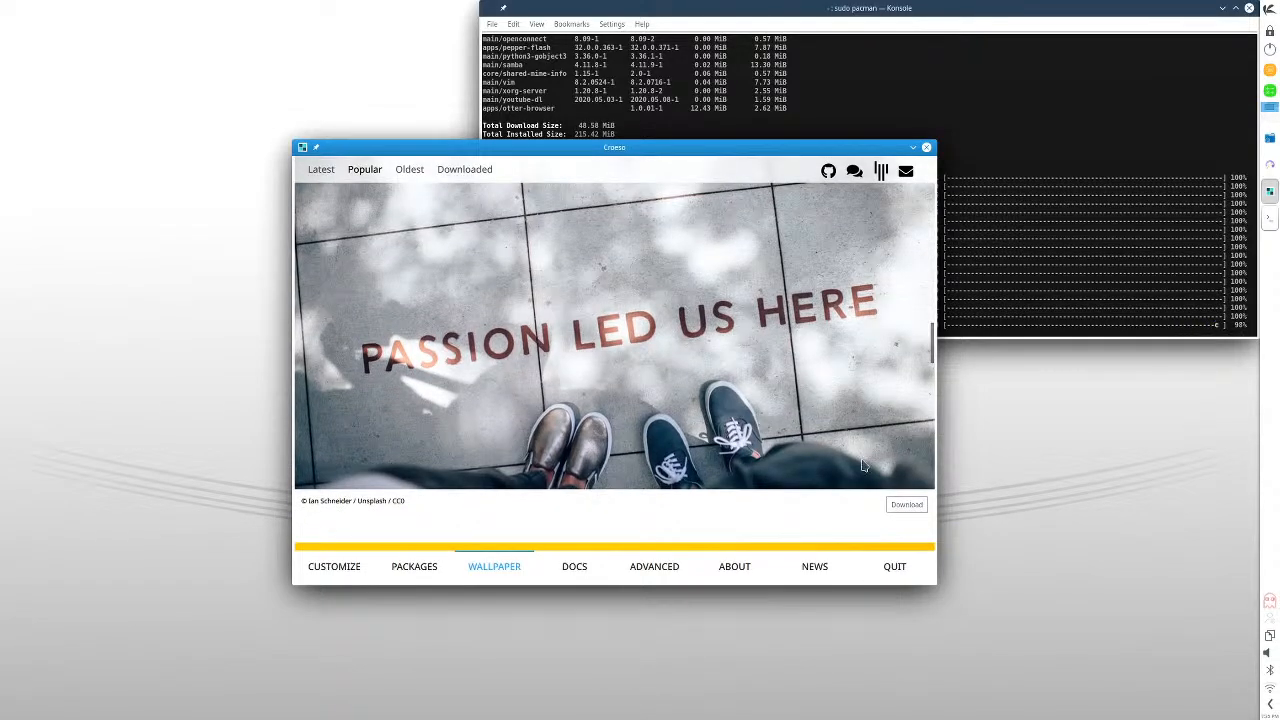
click(905, 505)
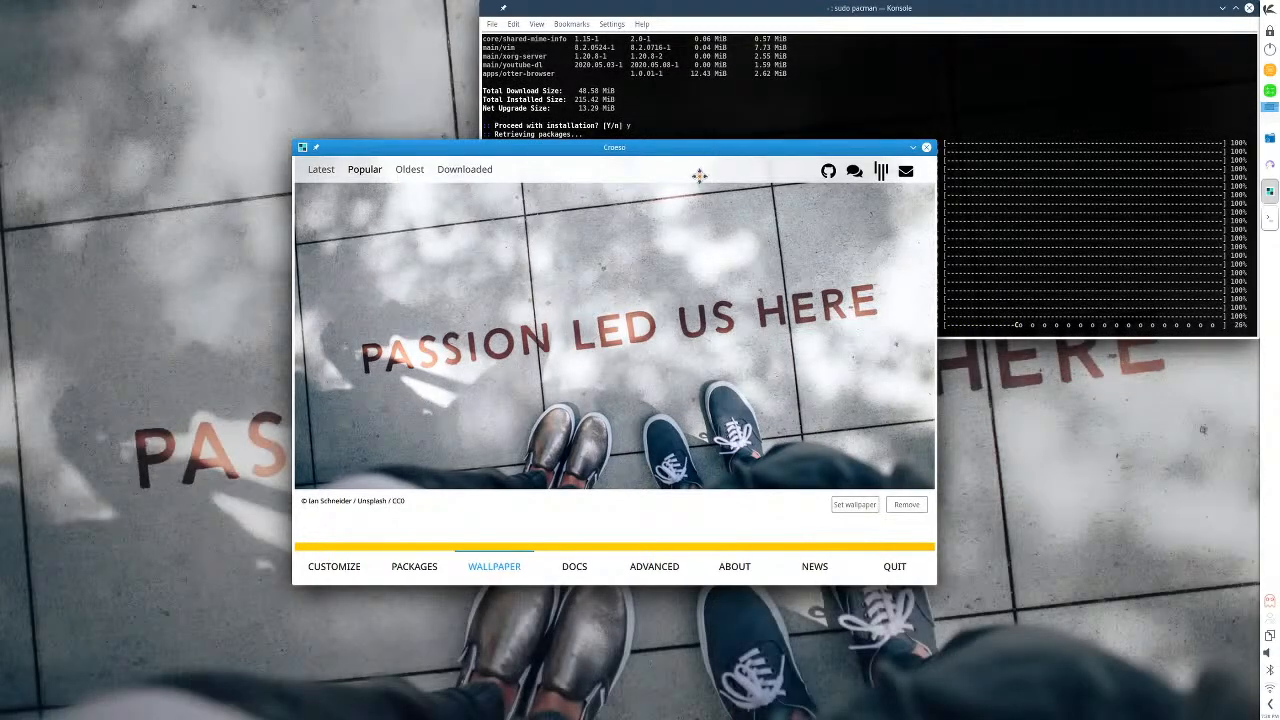
mouse_move(713, 148)
mouse_down()
mouse_move(312, 585)
mouse_move(390, 523)
mouse_move(719, 135)
mouse_up()
- Download the pink, orange and purple doorway image from the Popular wallpapers and set it as the desktop wallpaper
scroll(697, 381, down, 4)
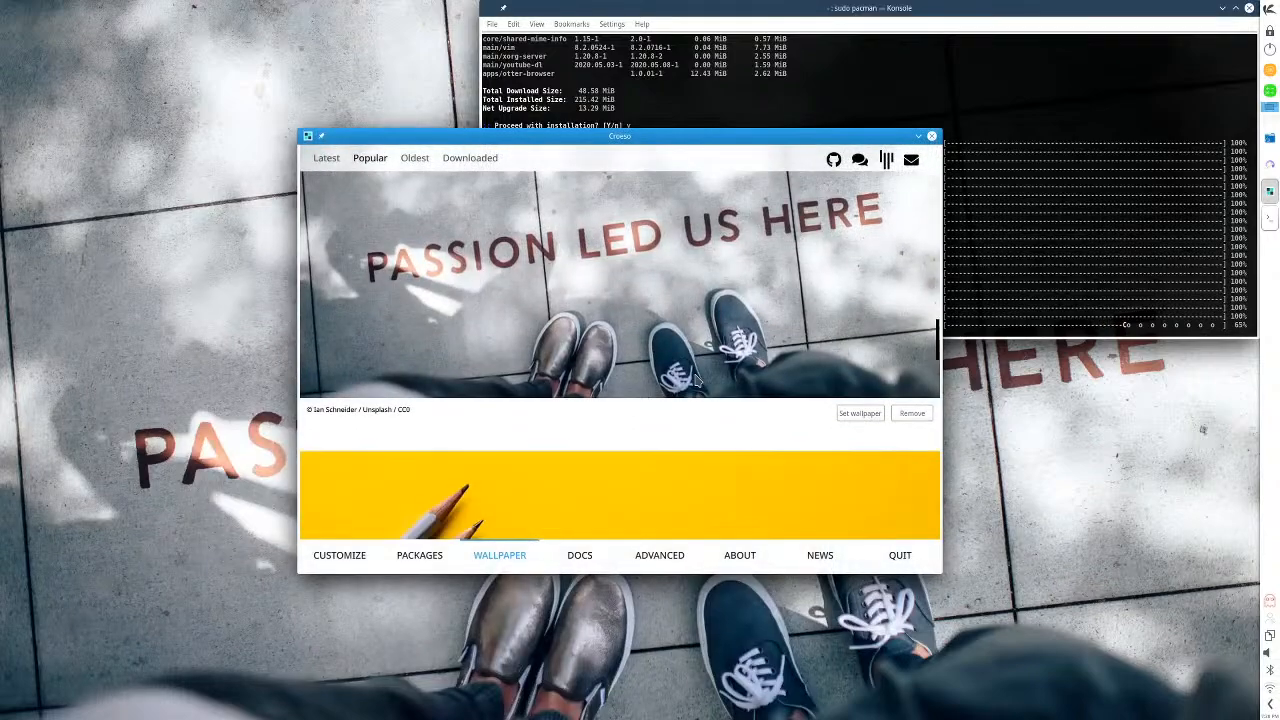
scroll(695, 382, down, 5)
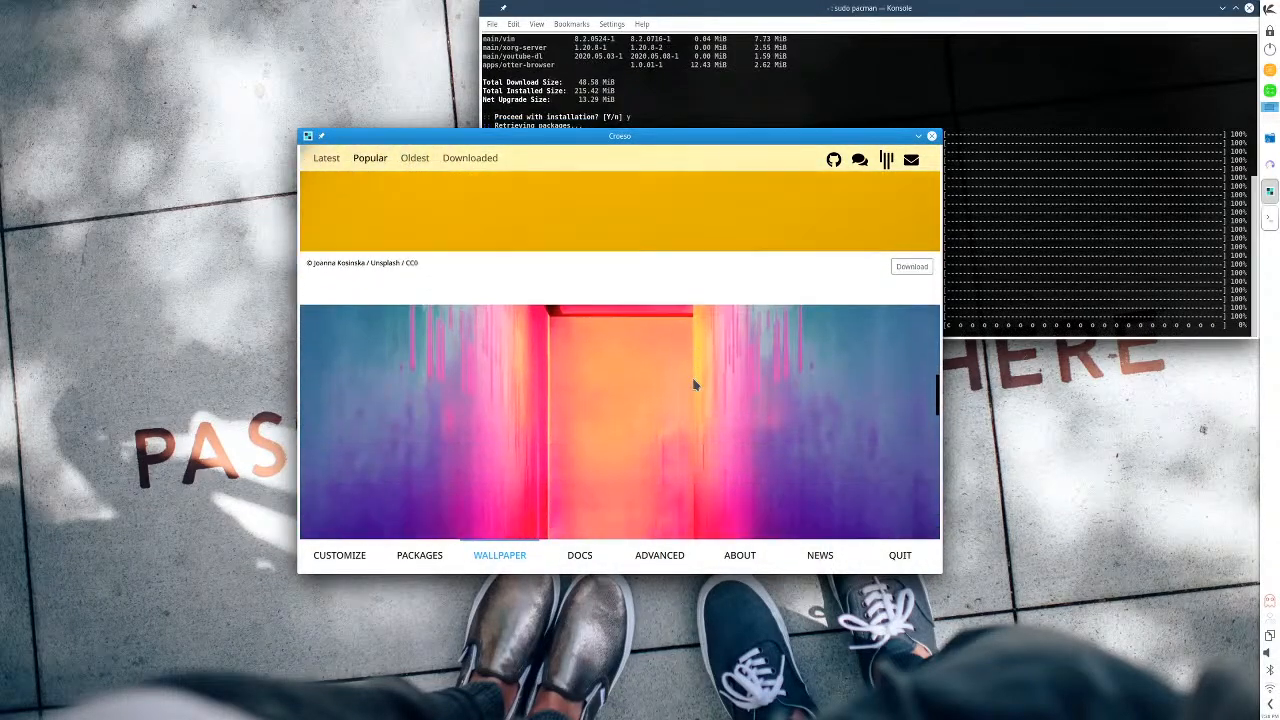
scroll(692, 384, down, 3)
scroll(685, 390, up, 3)
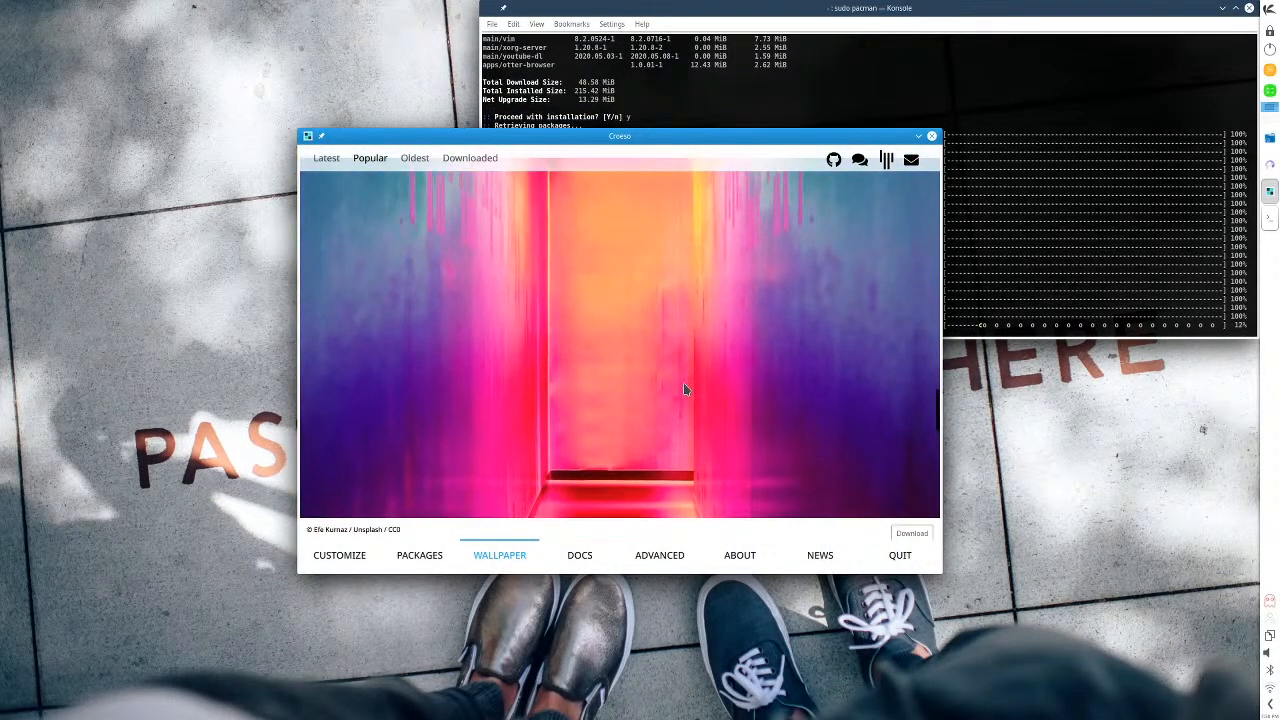
scroll(716, 378, up, 1)
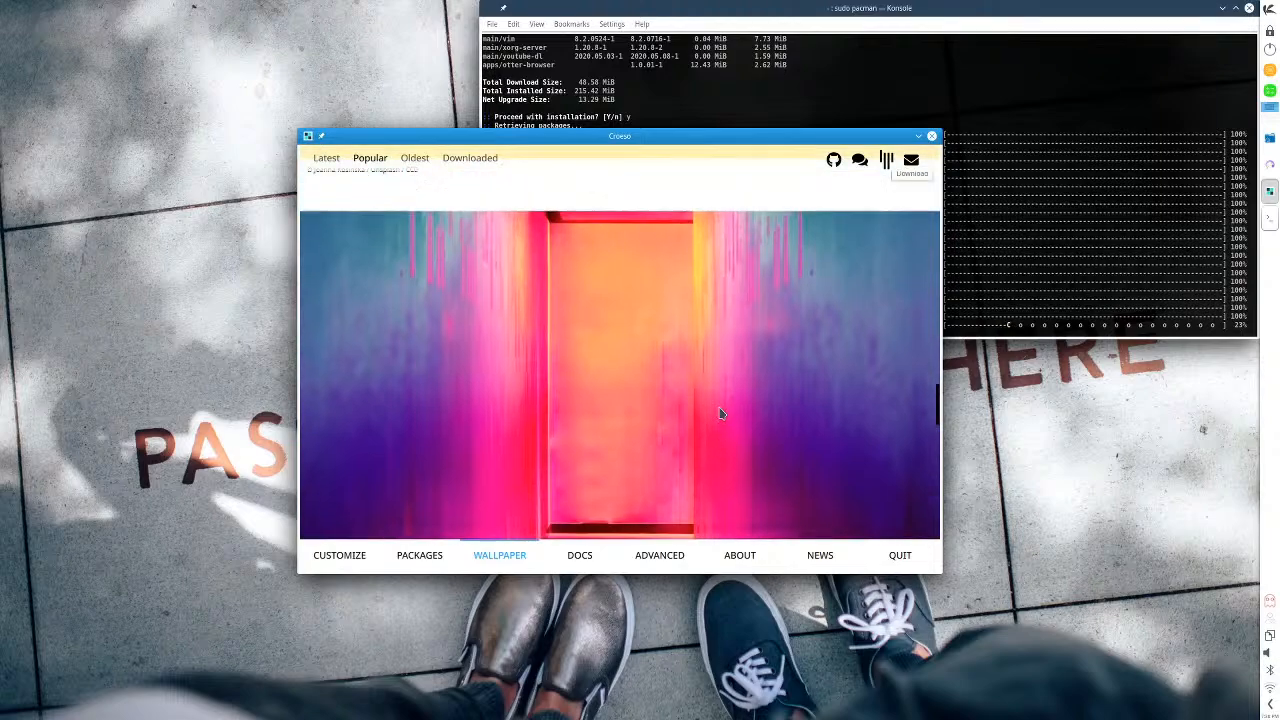
scroll(637, 366, down, 2)
click(898, 505)
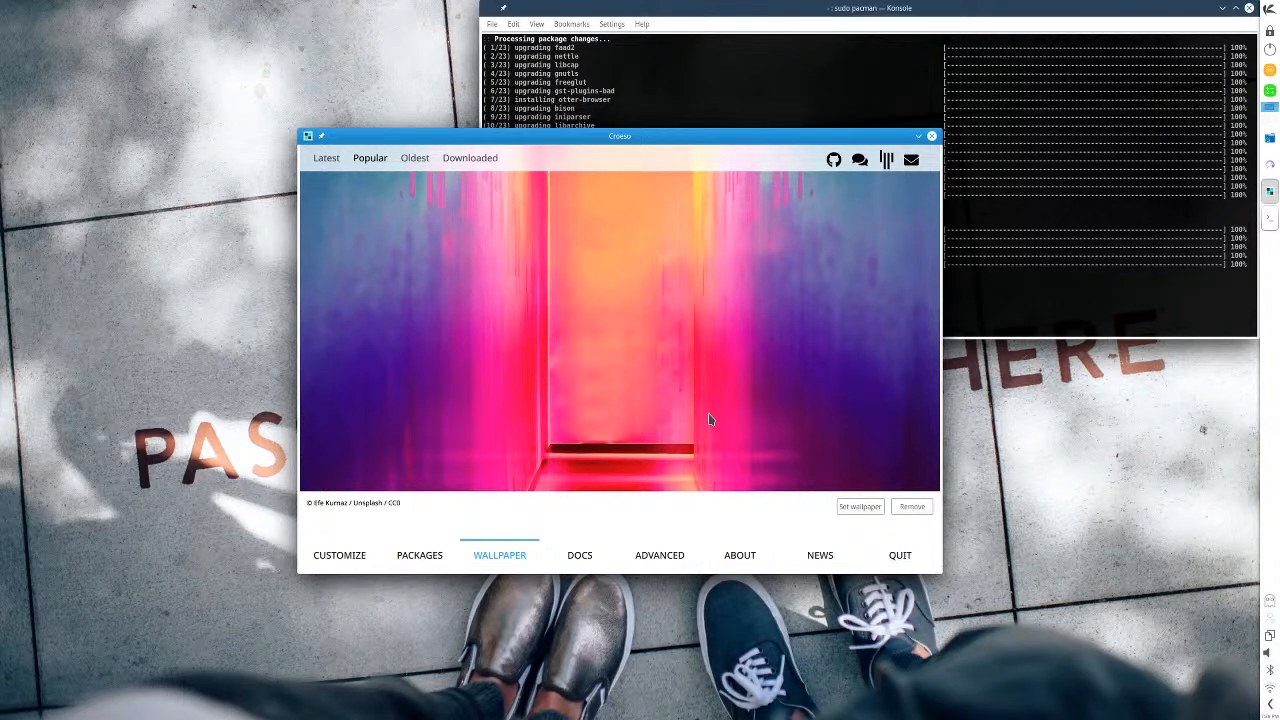
click(855, 507)
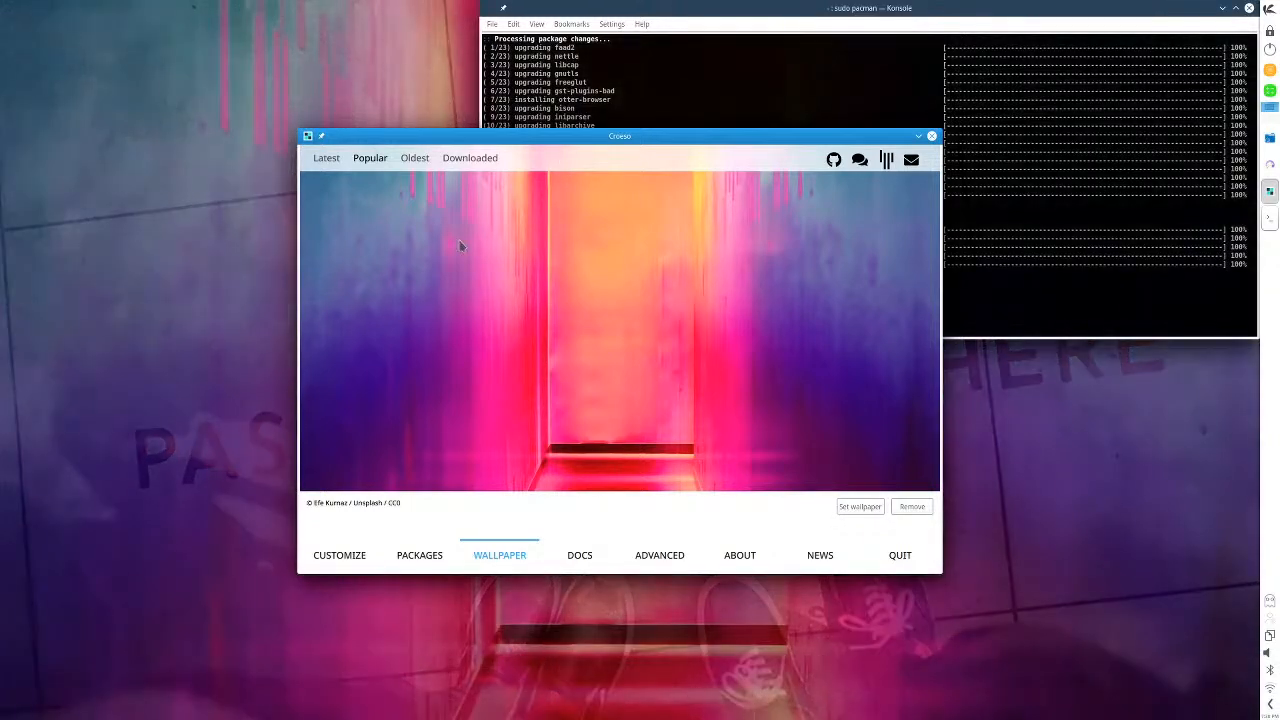
- Look through the Asking Smart document from Croeso's Docs page, covering its reporting and installation-issue sections, and return to Croeso
click(589, 553)
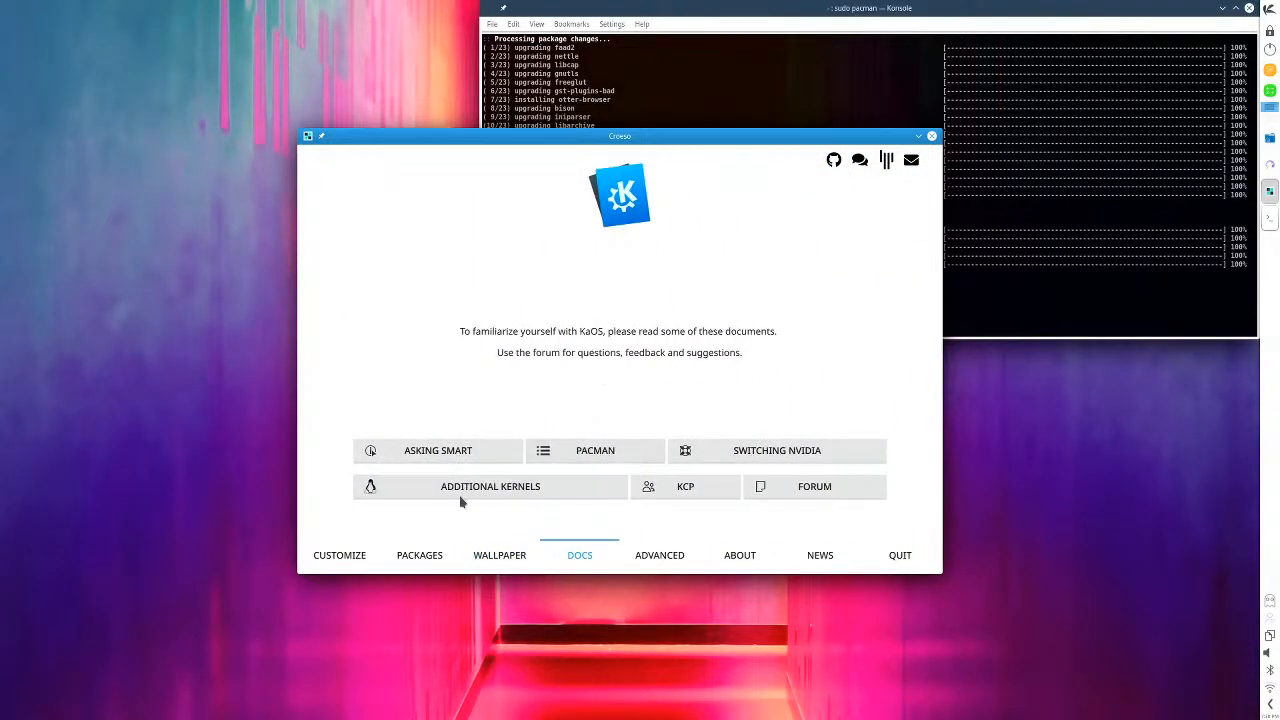
click(424, 457)
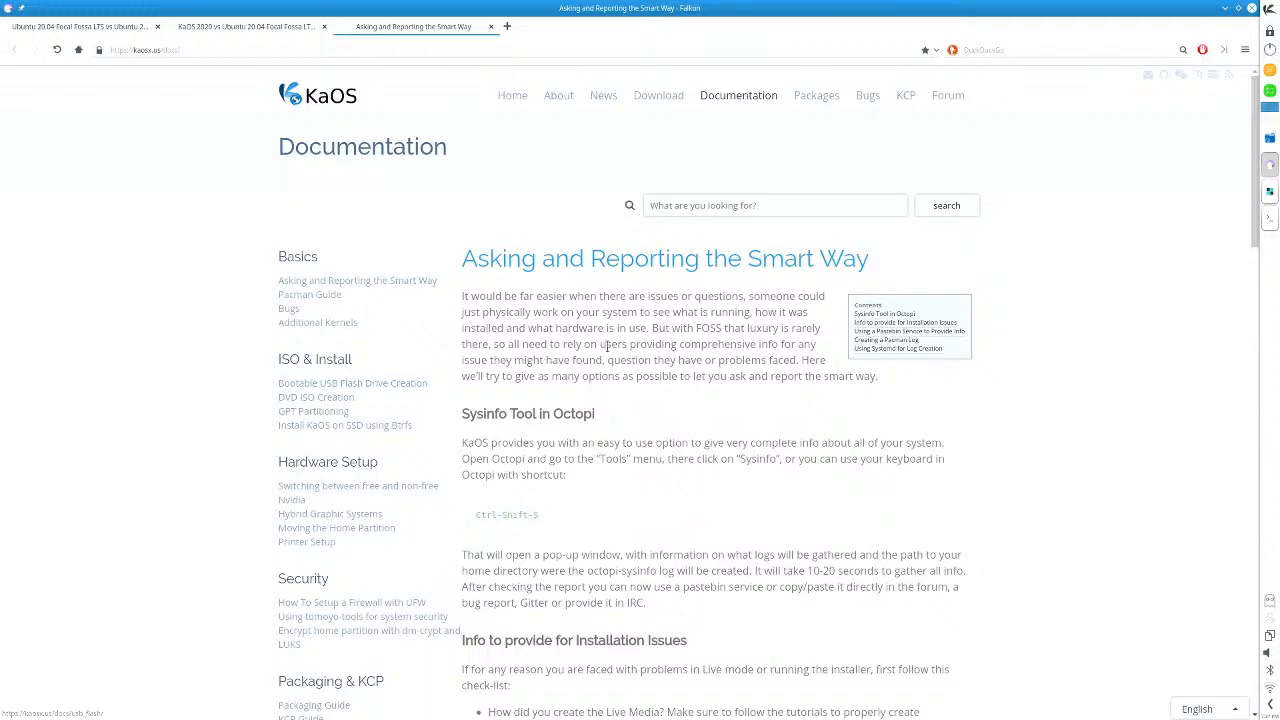
scroll(612, 346, down, 3)
scroll(600, 338, down, 3)
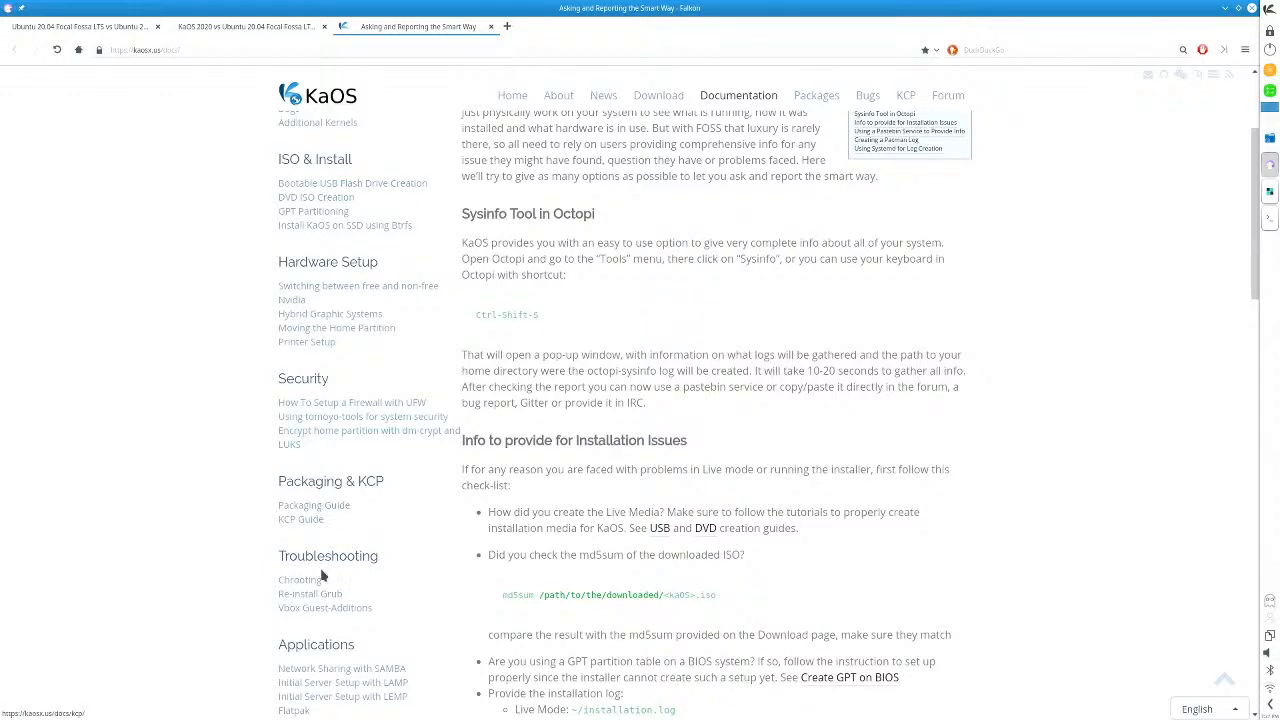
scroll(649, 568, down, 4)
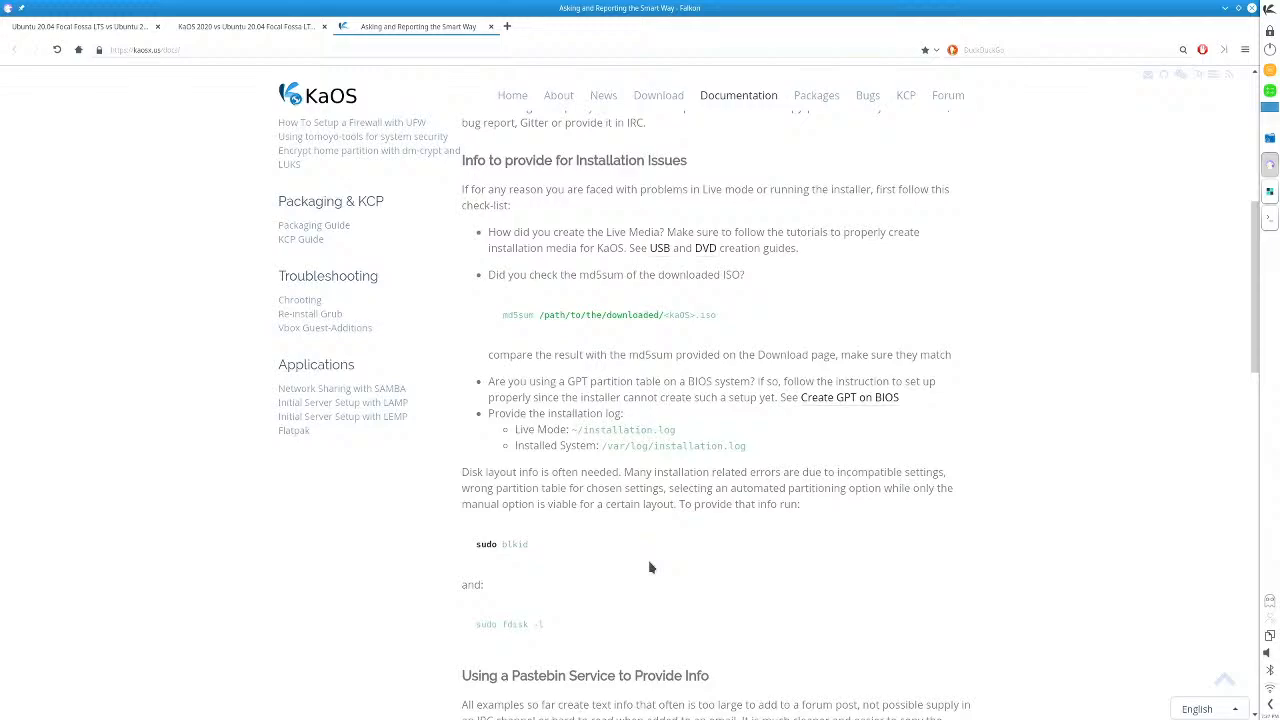
scroll(649, 568, up, 4)
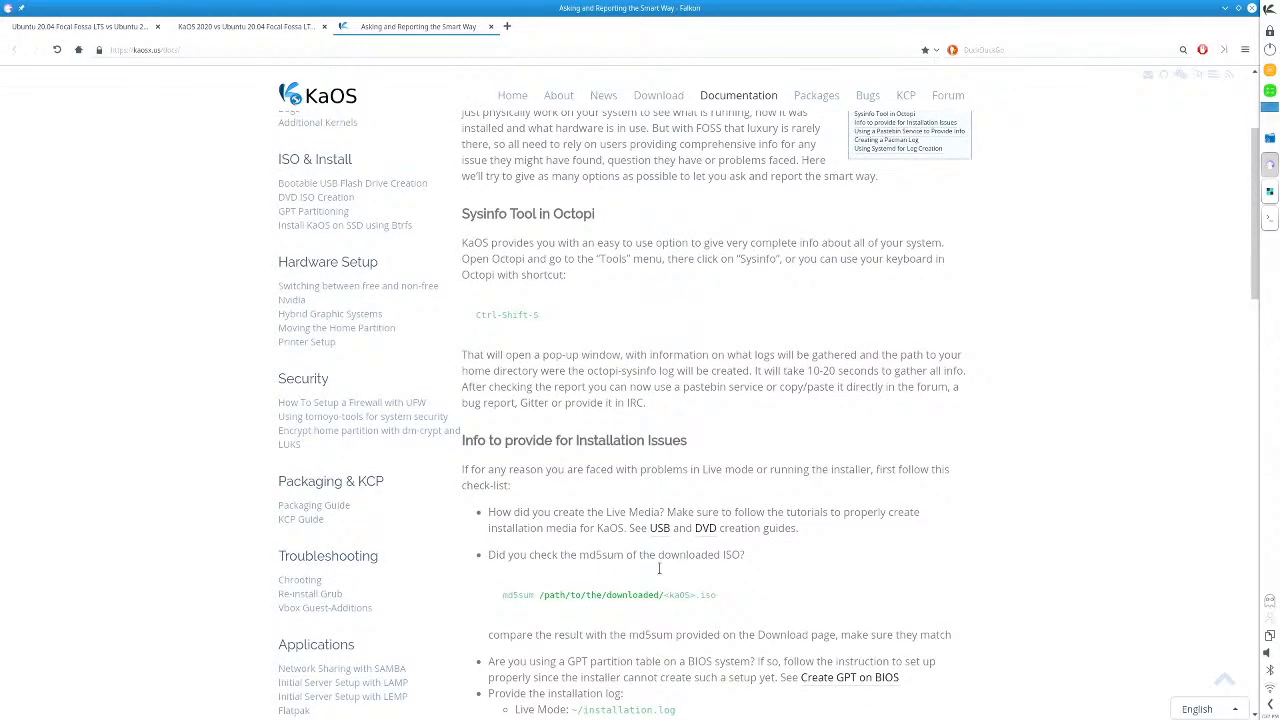
click(1251, 8)
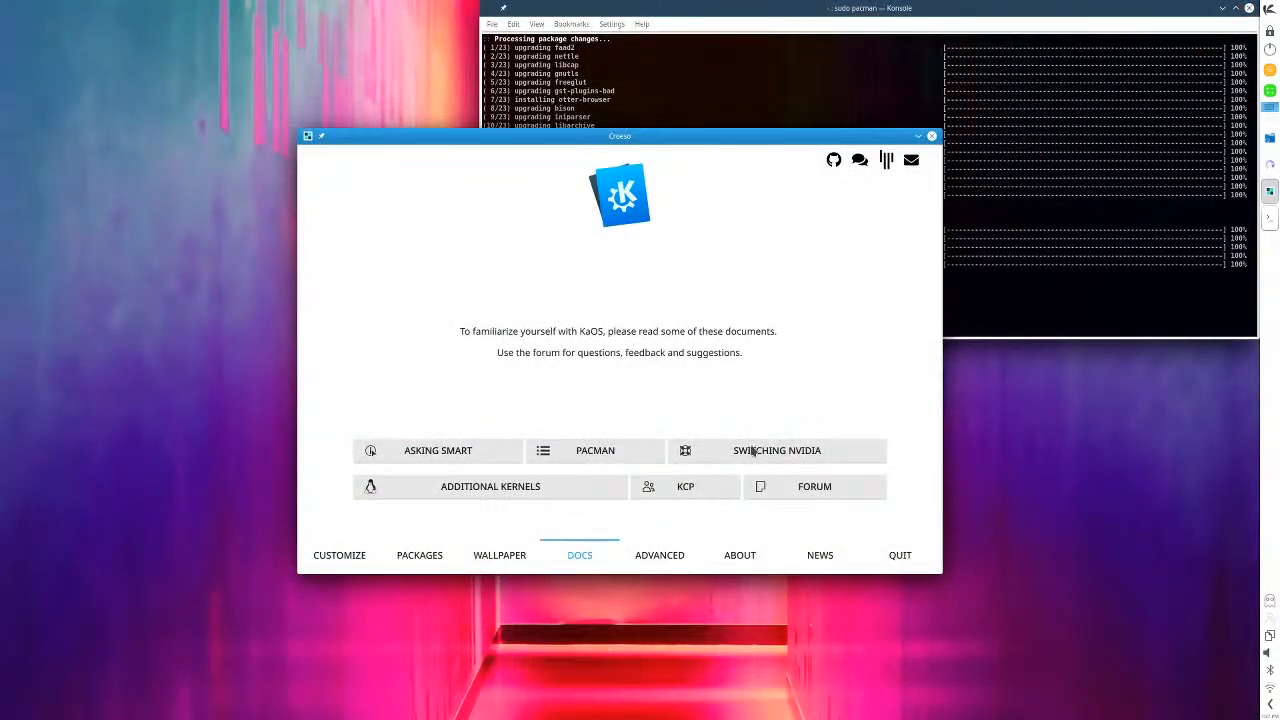
- Look over the Additional Kernels document from Croeso's Docs page and close the browser
click(516, 496)
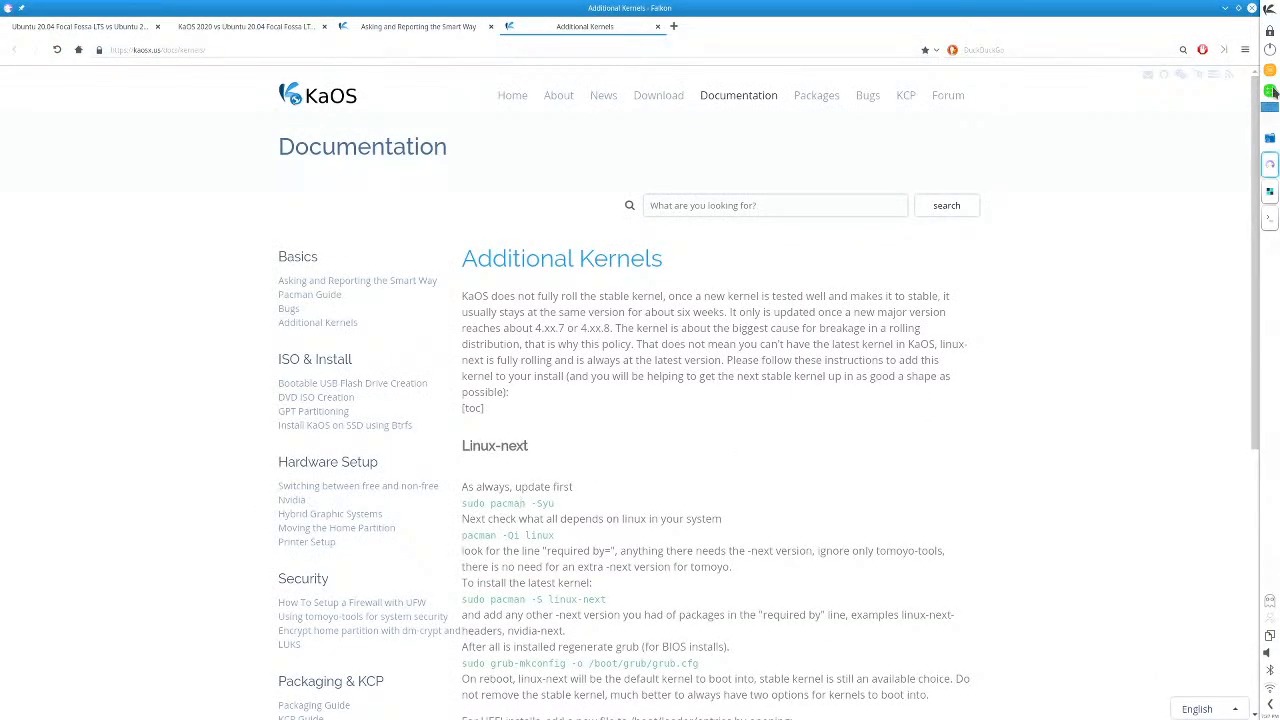
click(1252, 8)
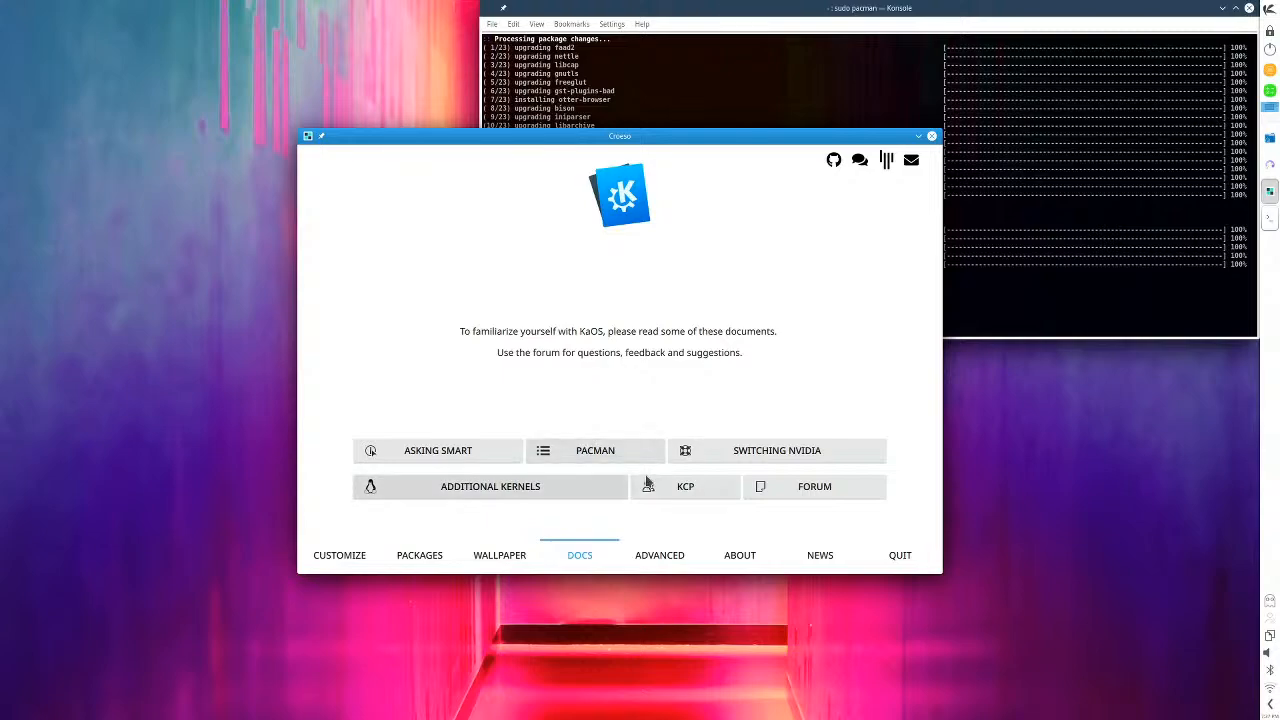
- Examine the Systemd units and configuration from Croeso's Advanced page, closing the Systemd module and Croeso when finished
click(666, 556)
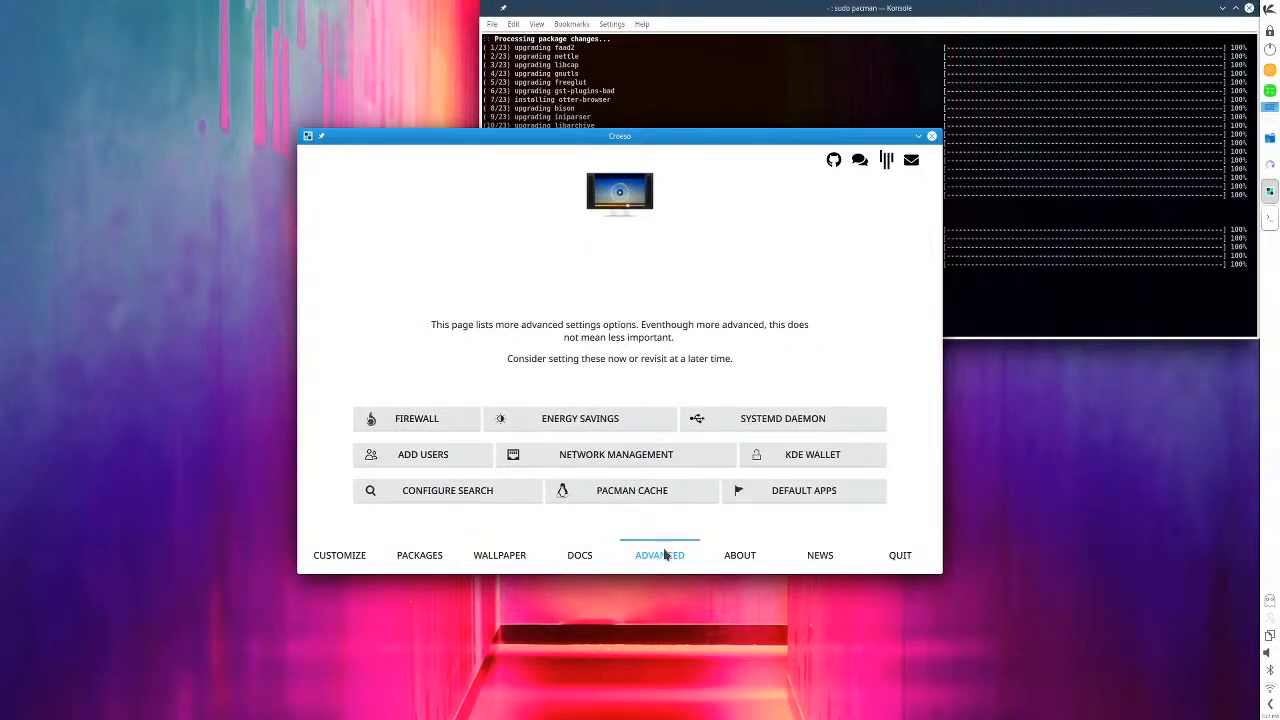
click(768, 428)
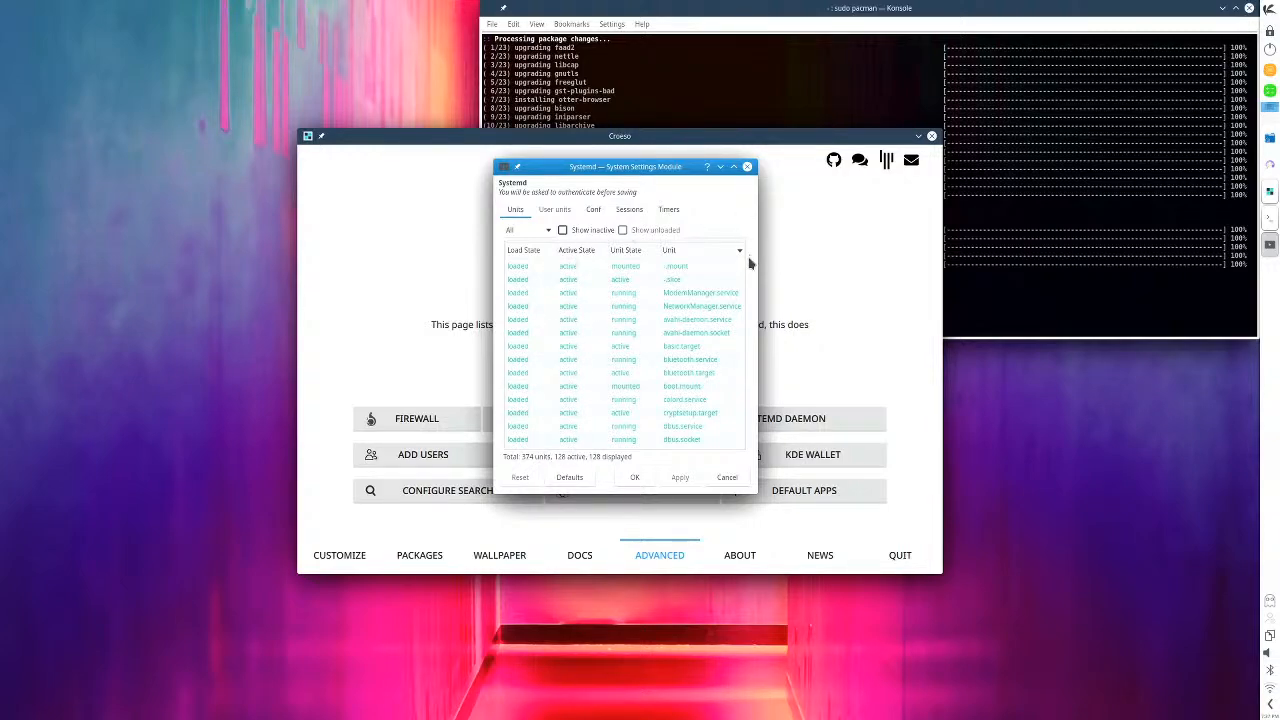
mouse_move(744, 263)
mouse_down()
mouse_move(744, 419)
mouse_move(756, 428)
mouse_move(743, 266)
mouse_up()
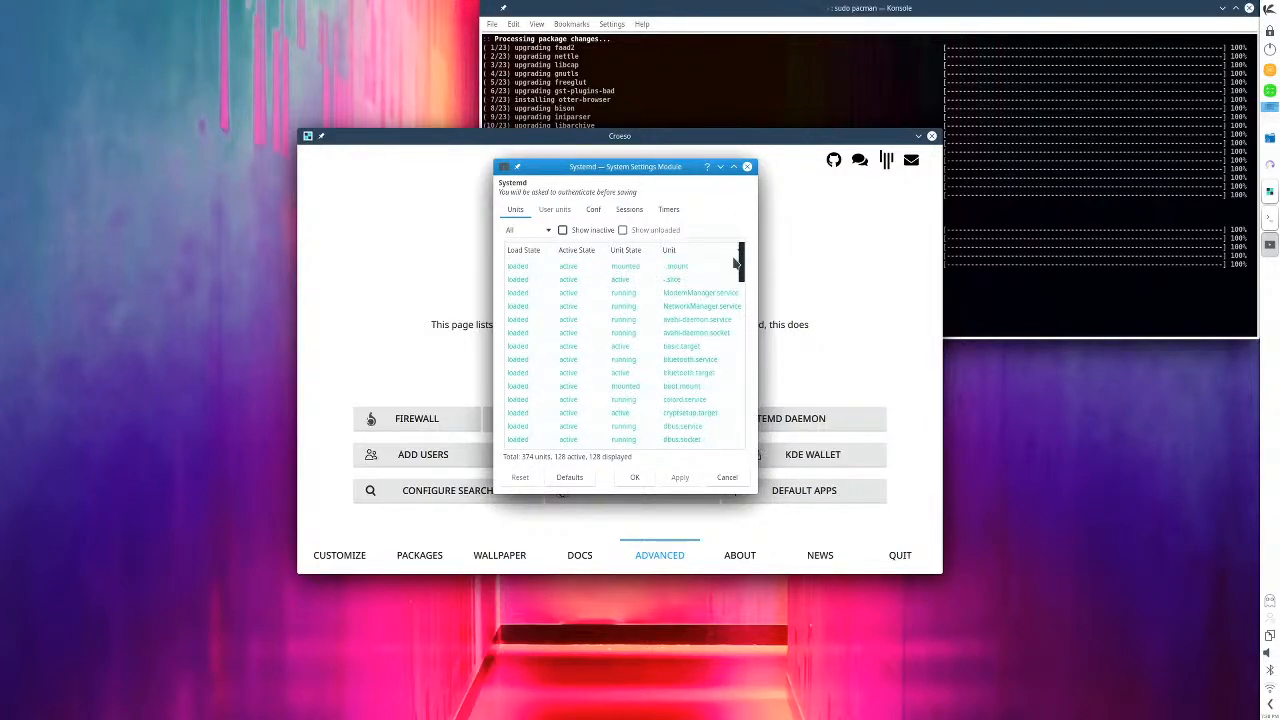
click(593, 209)
click(747, 167)
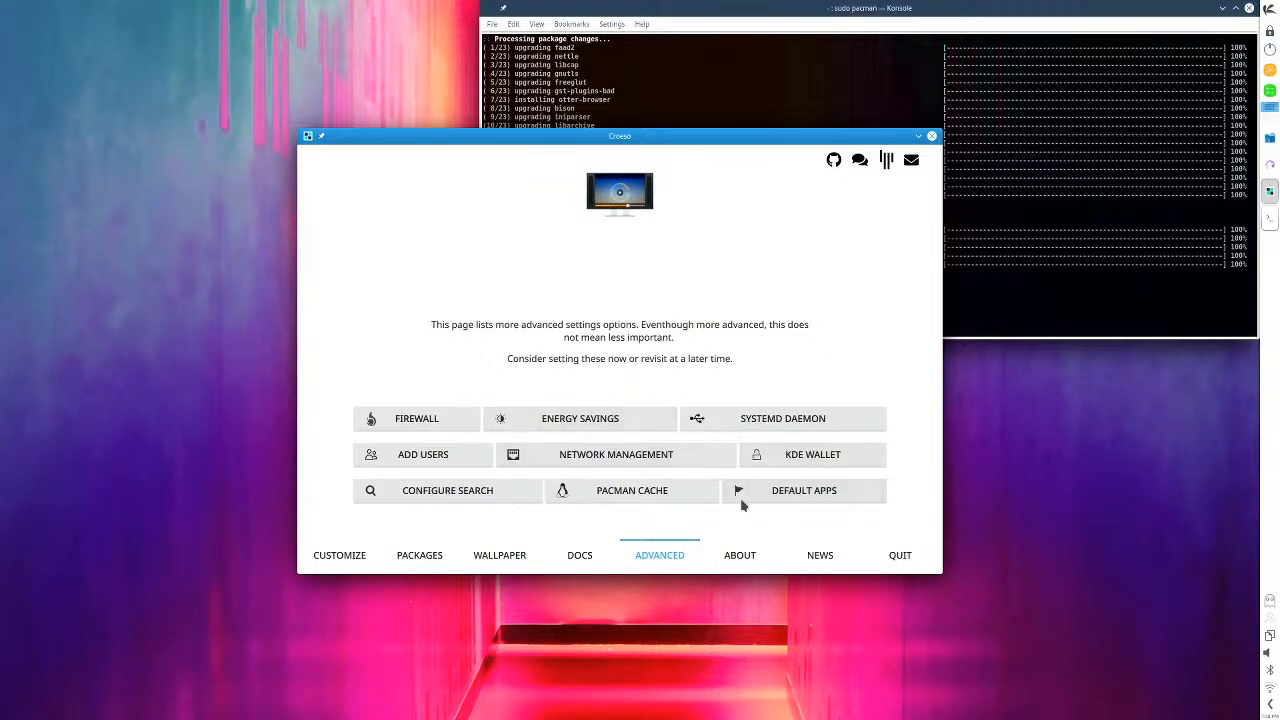
click(932, 136)
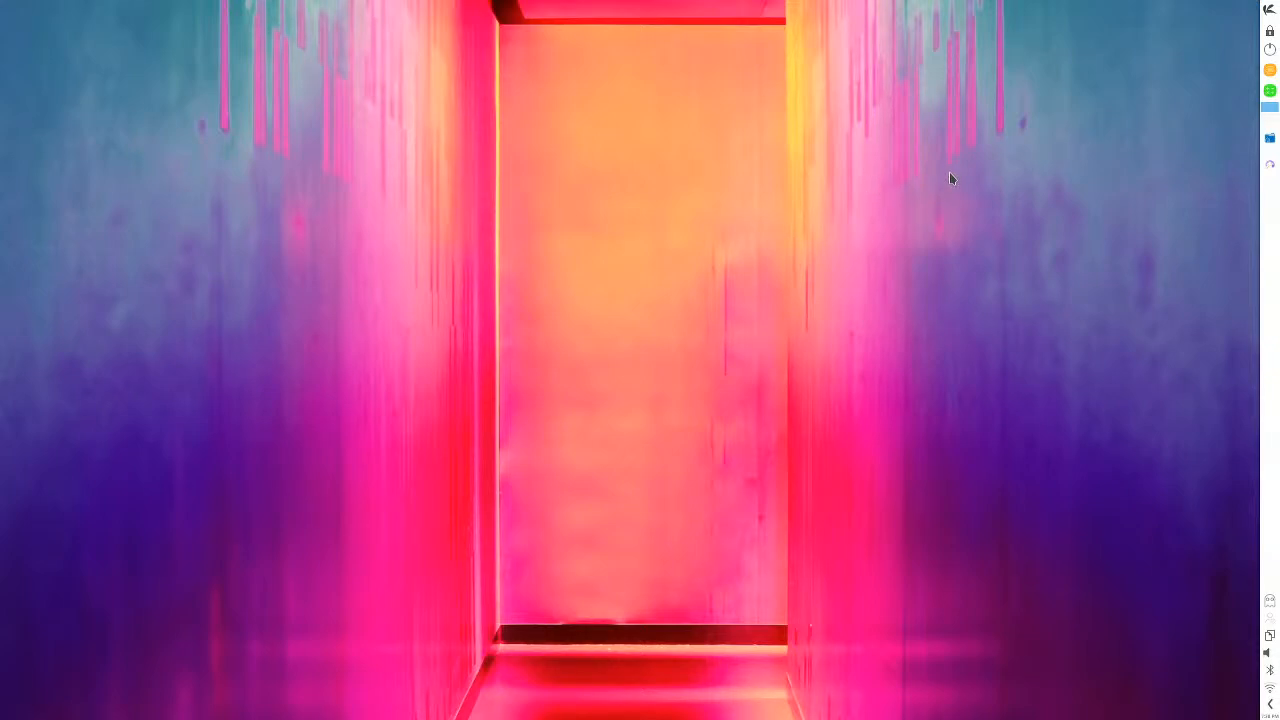
- Switch to System Settings and apply the MidnaDark global theme
click(1268, 9)
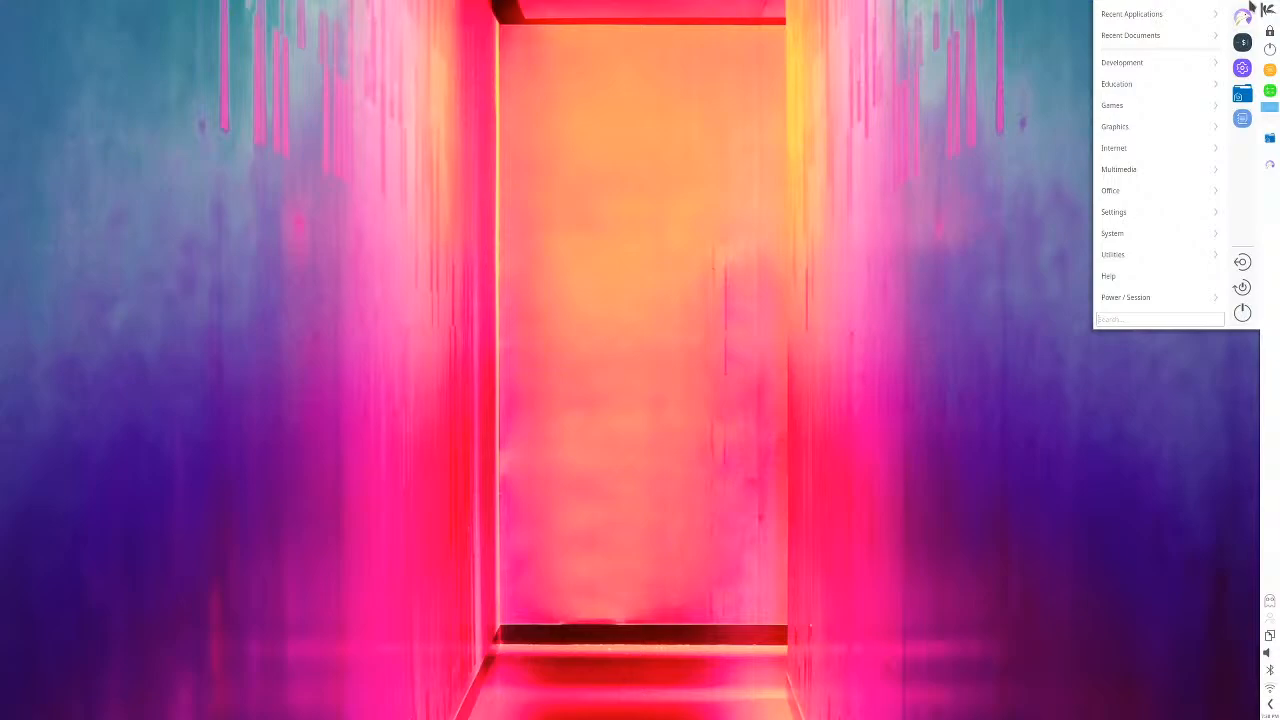
text(set)
key(Return)
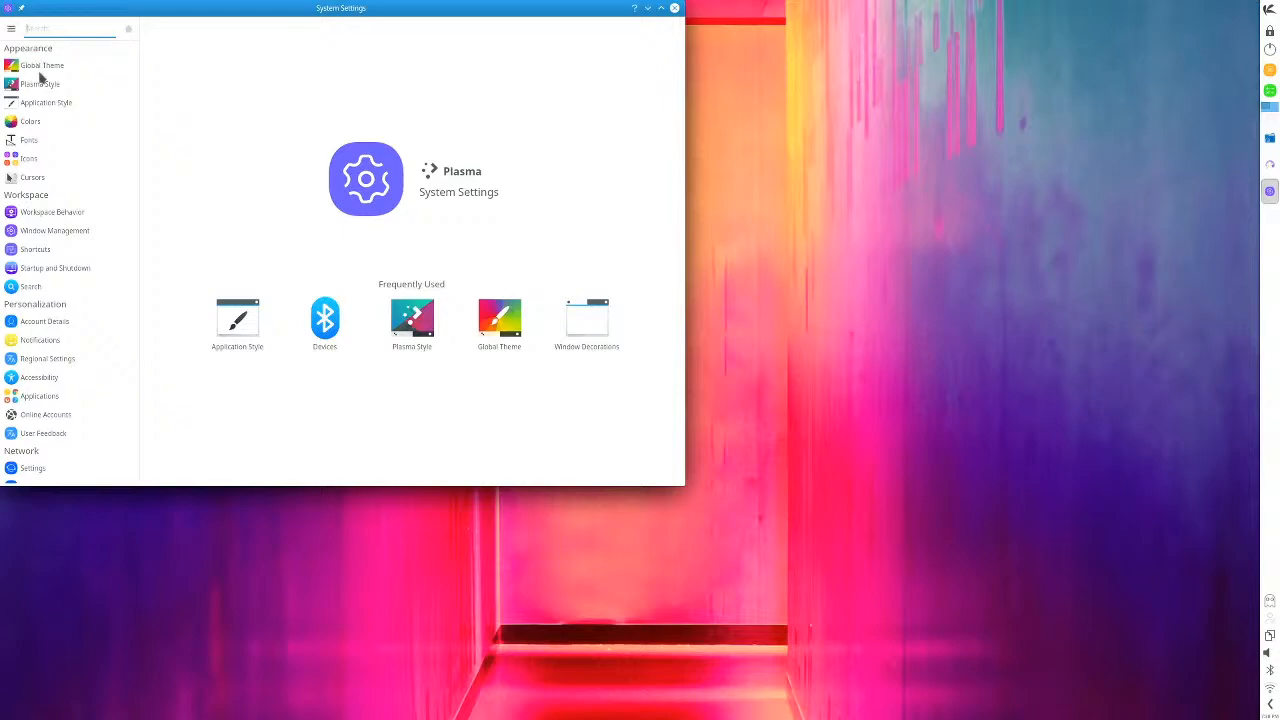
click(41, 68)
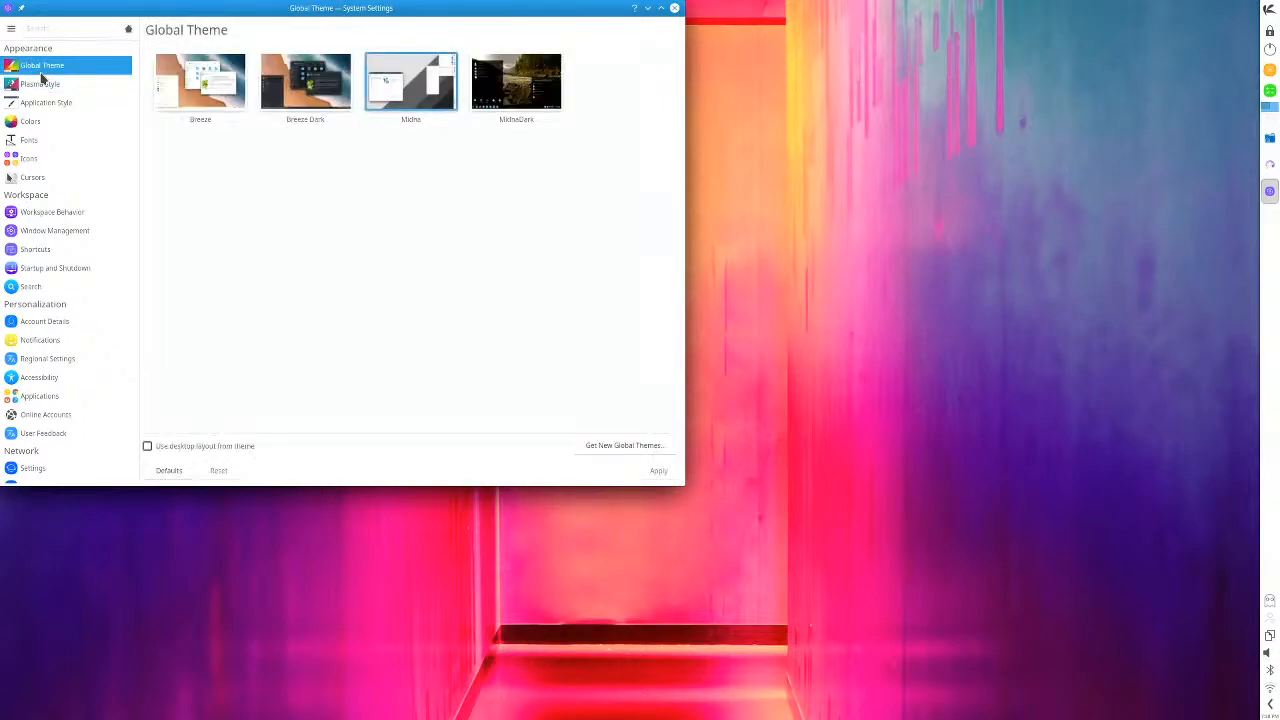
click(533, 95)
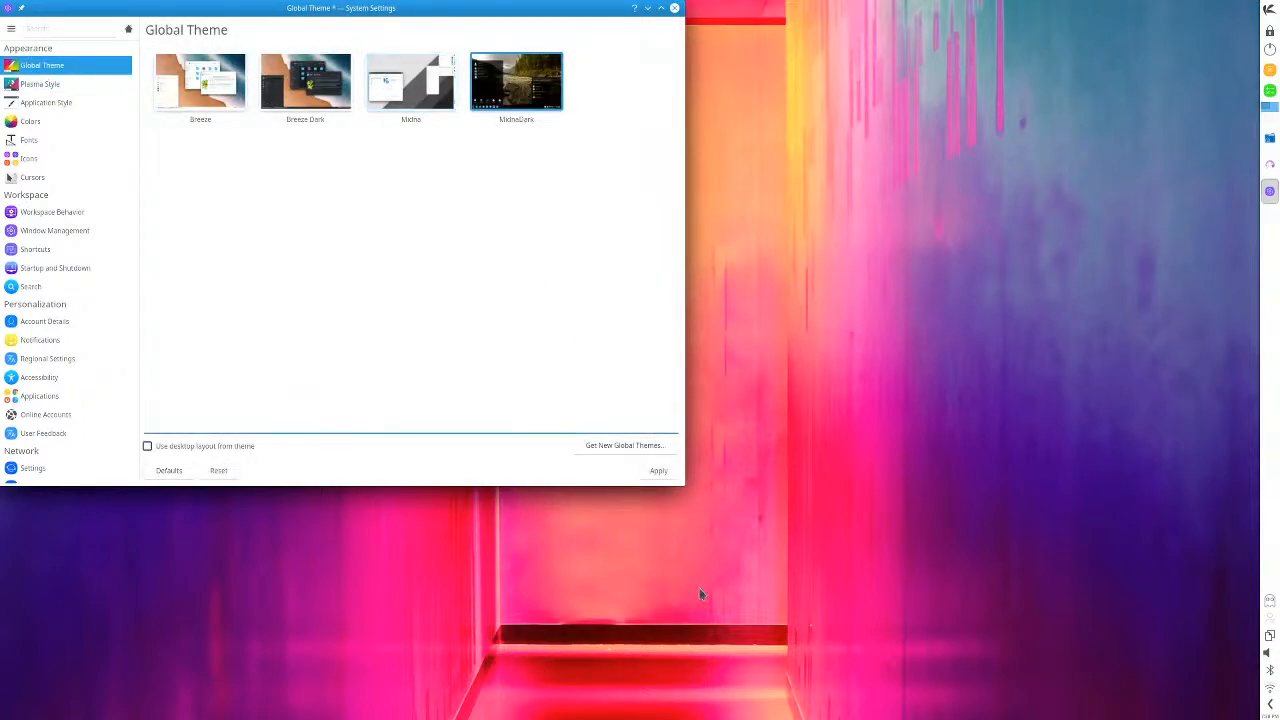
click(663, 474)
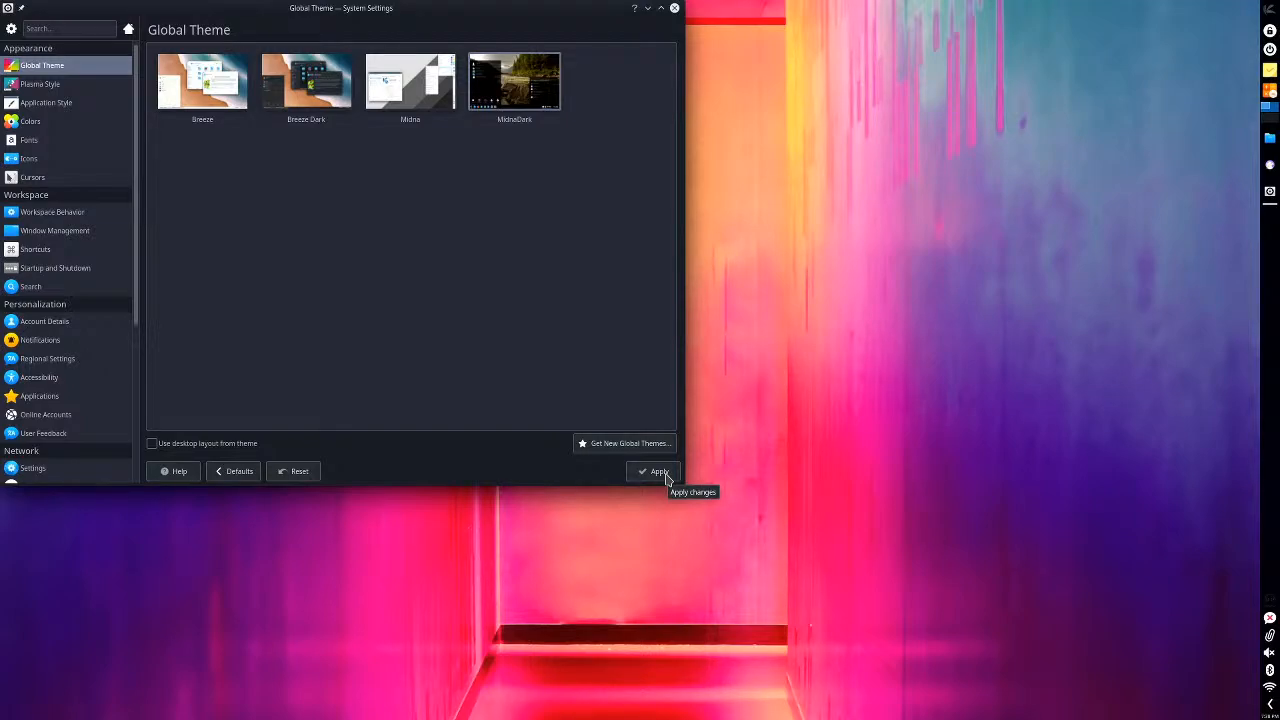
click(666, 479)
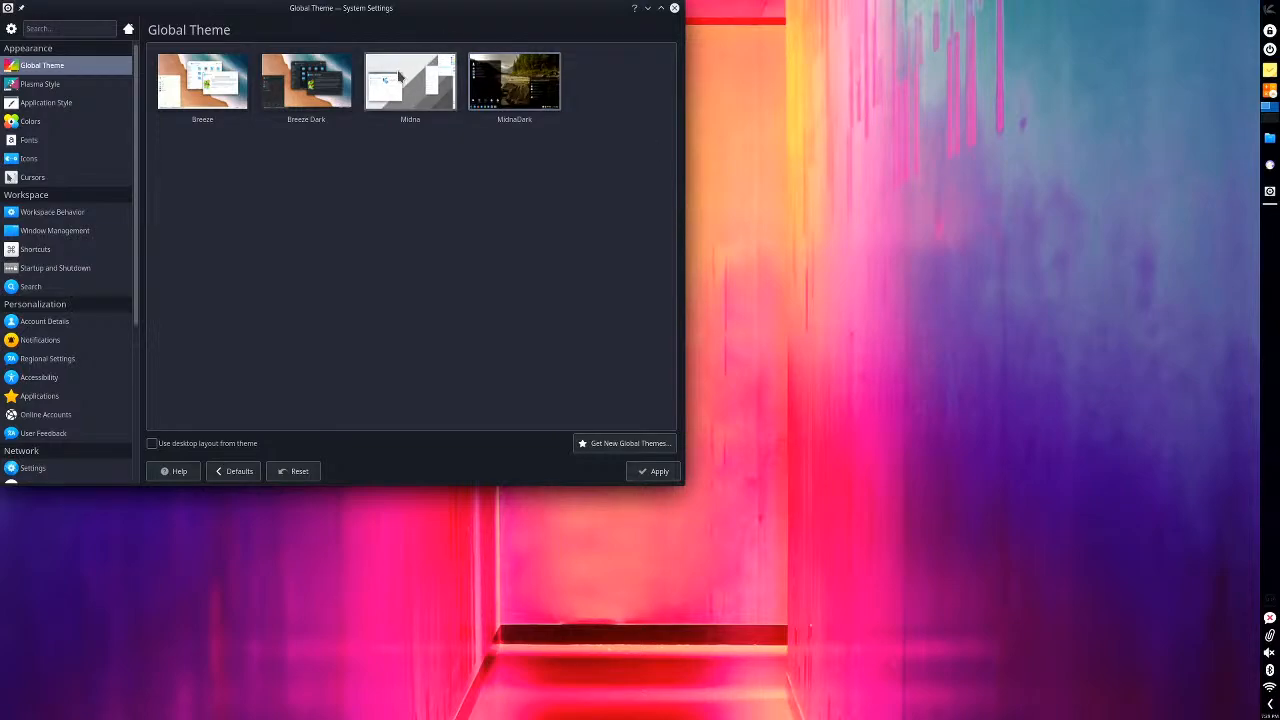
- Move the System Settings window towards the middle of the desktop and look through the Plasma Style and Application Style choices
drag(434, 20, 659, 83)
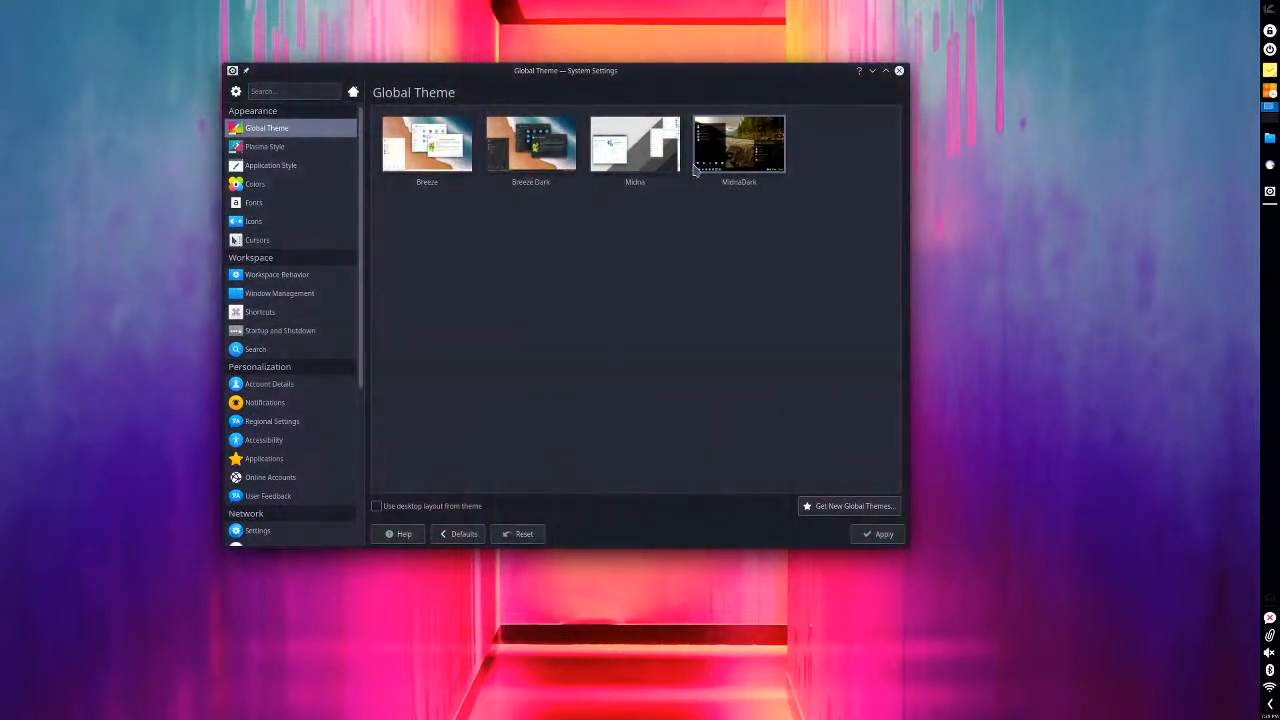
click(268, 148)
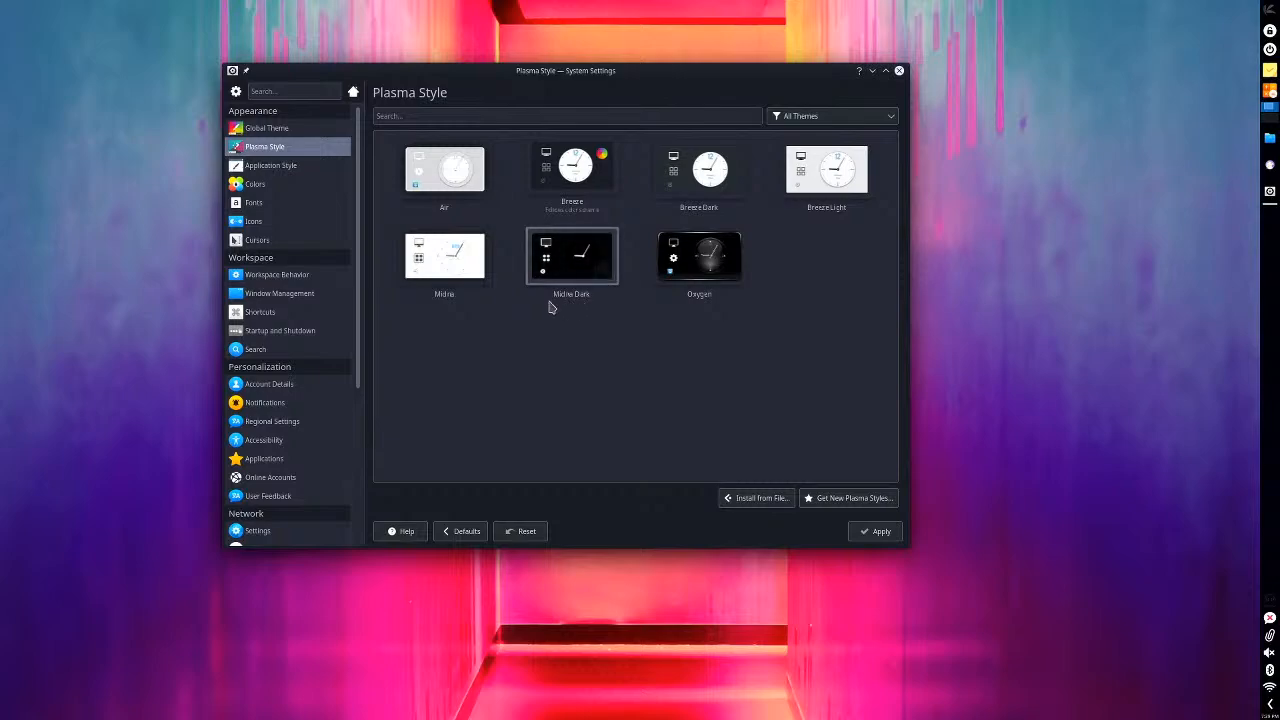
click(306, 168)
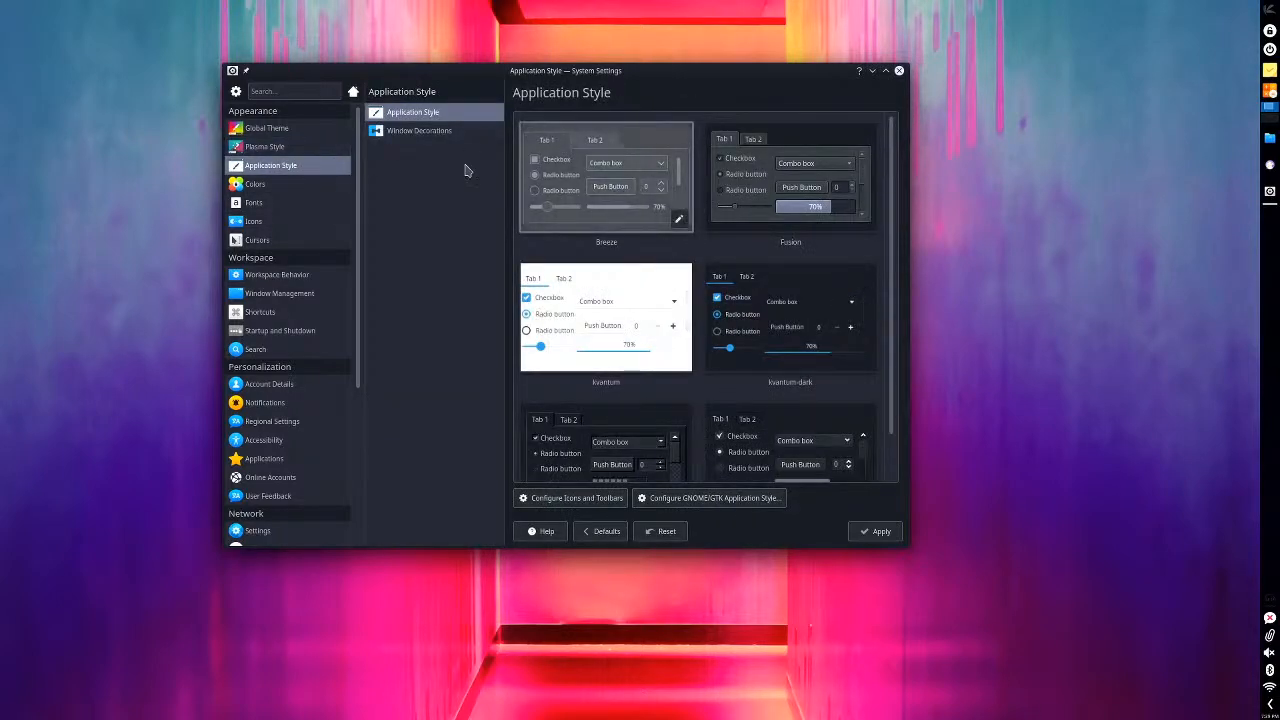
scroll(812, 210, down, 1)
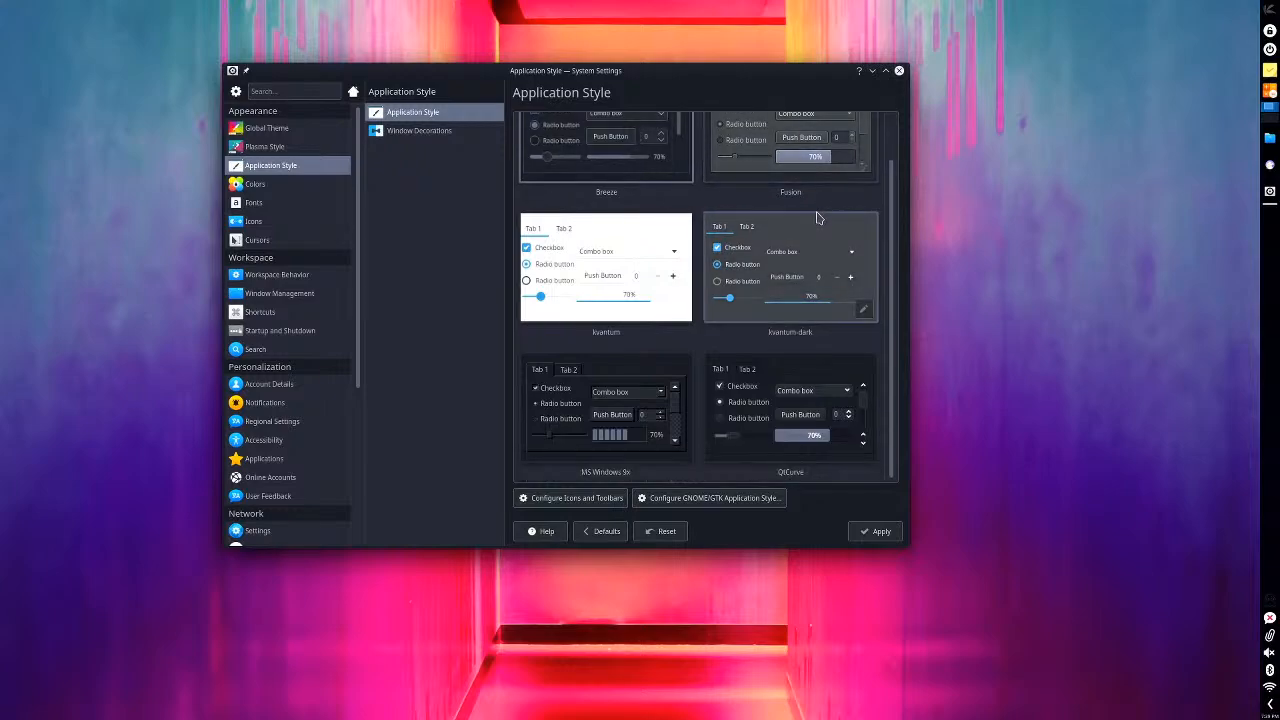
click(294, 147)
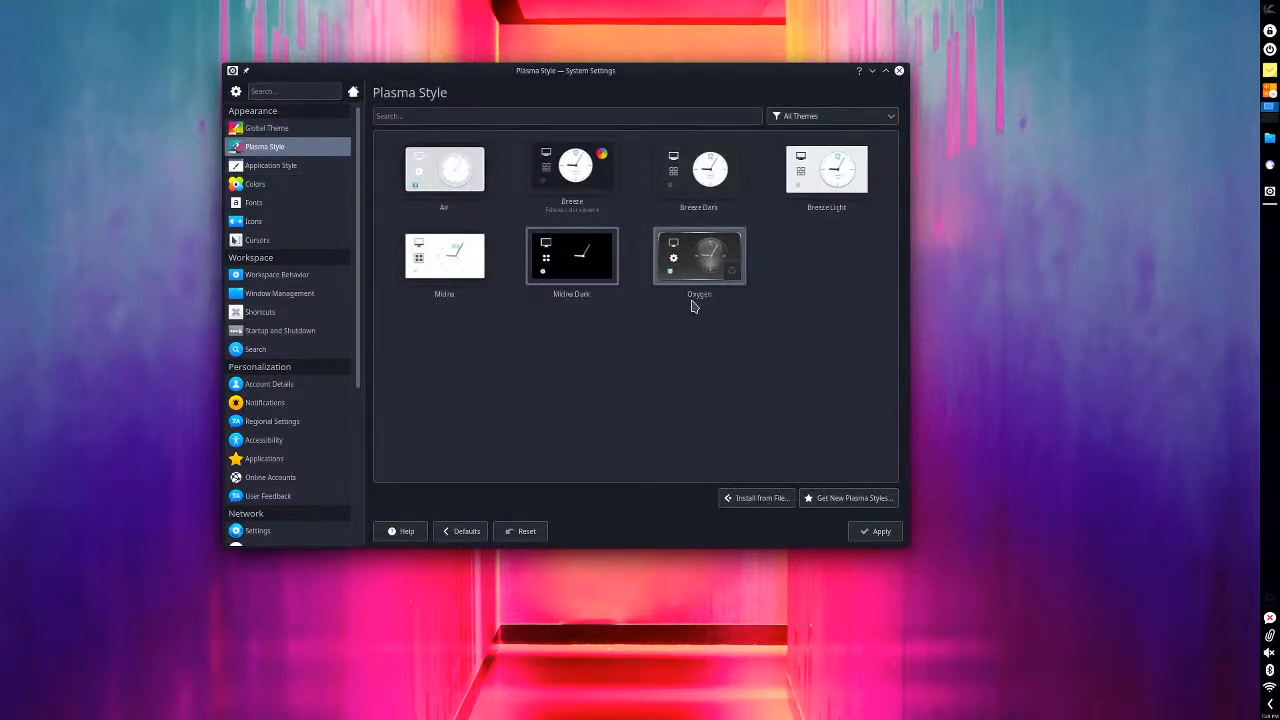
- Open the dialog for adjusting all fonts, enable the font family choice, and preview Clean, Hack, Fixed [Sony] and Fixed [Misc]
click(262, 201)
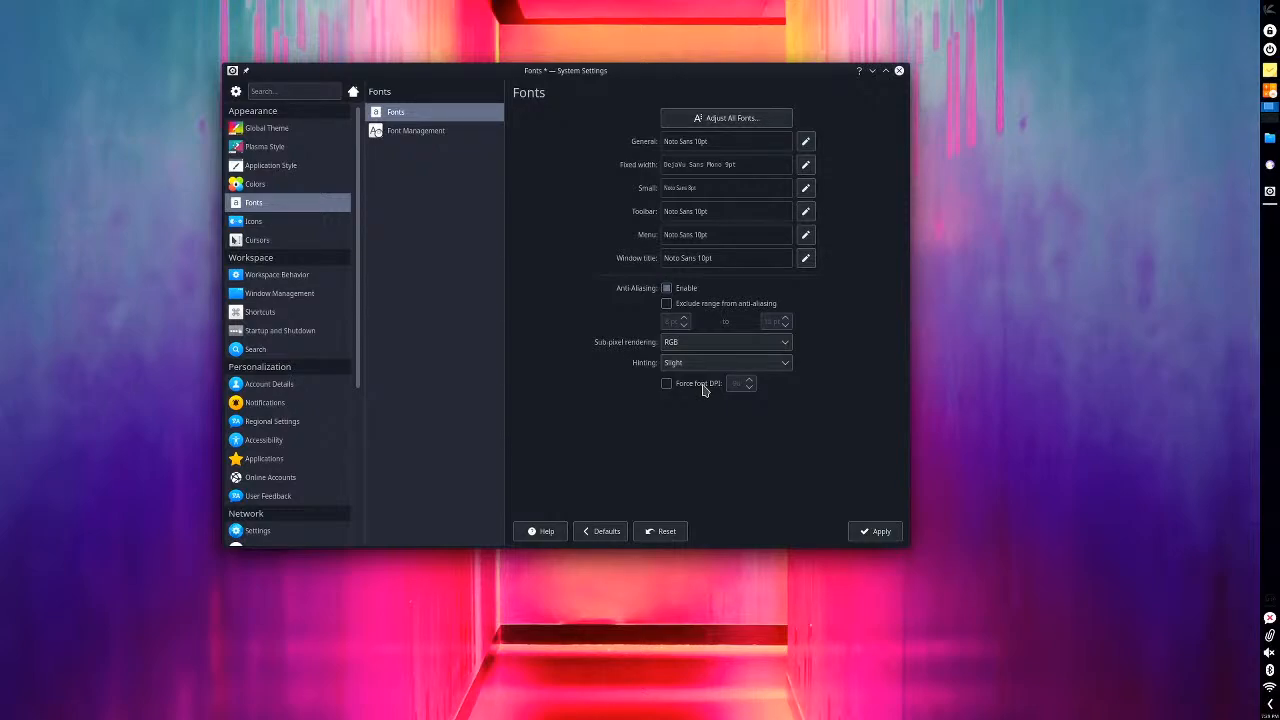
click(700, 119)
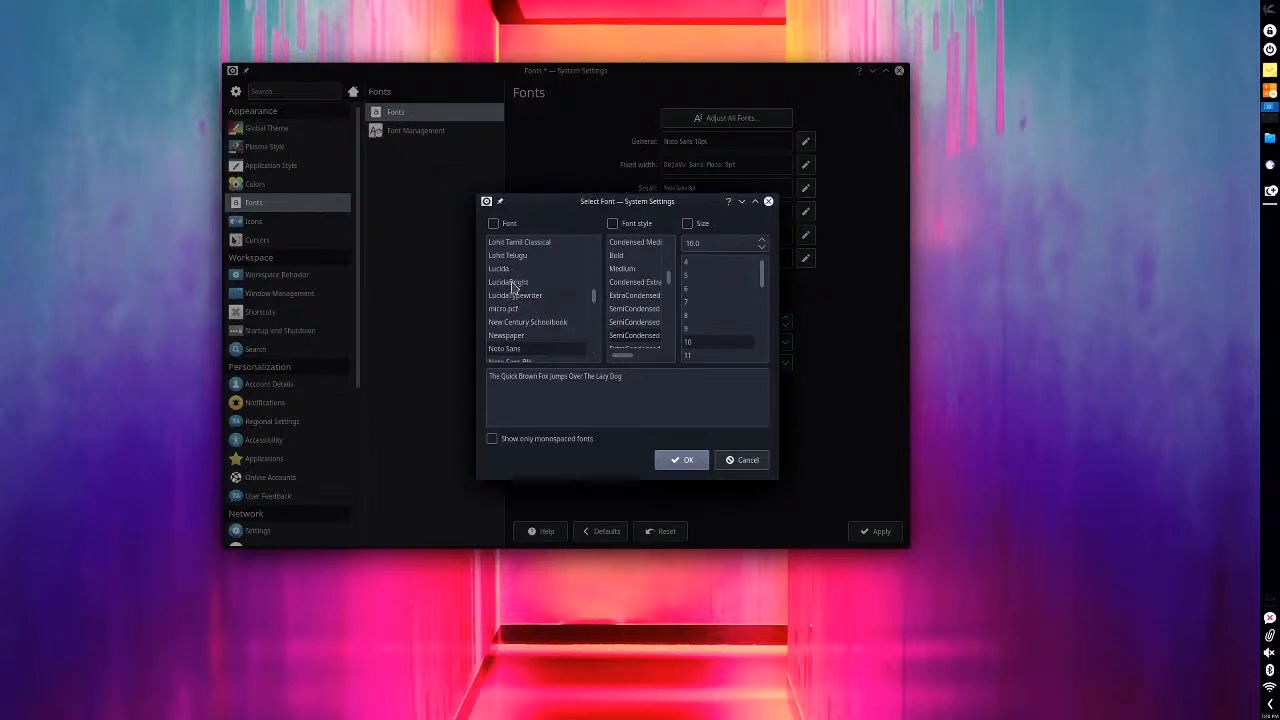
click(503, 226)
scroll(525, 300, up, 15)
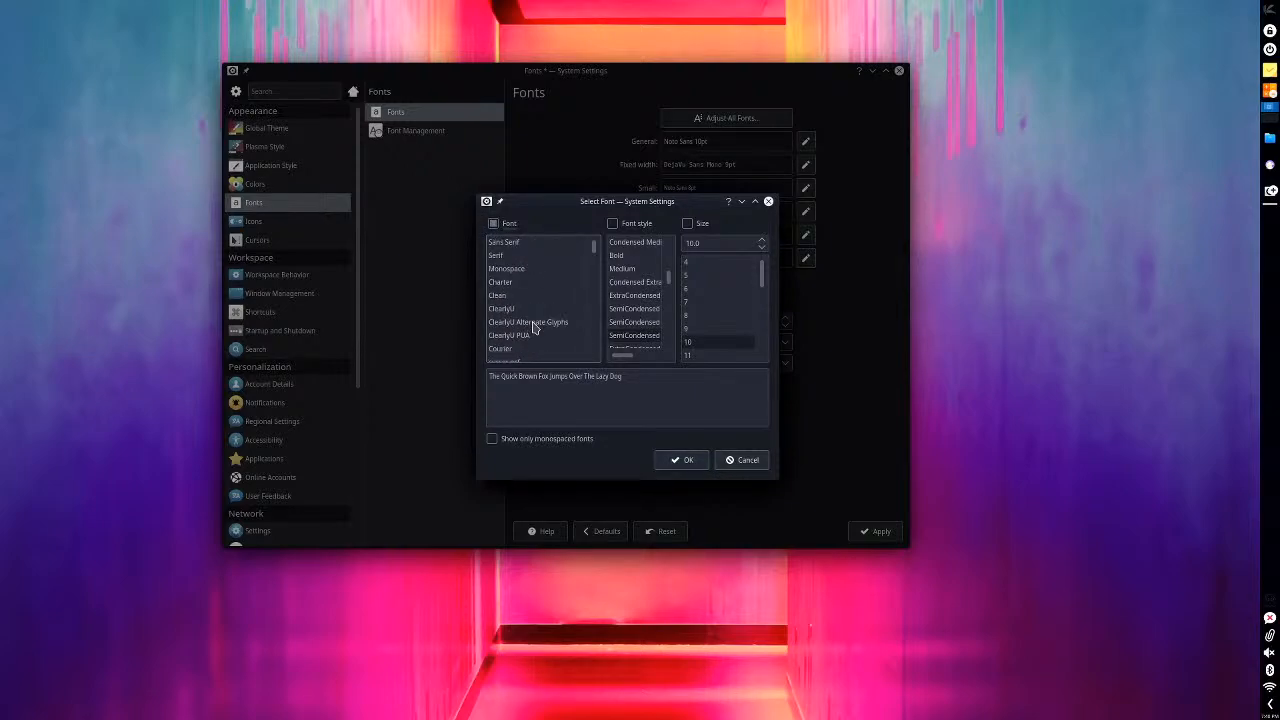
click(537, 298)
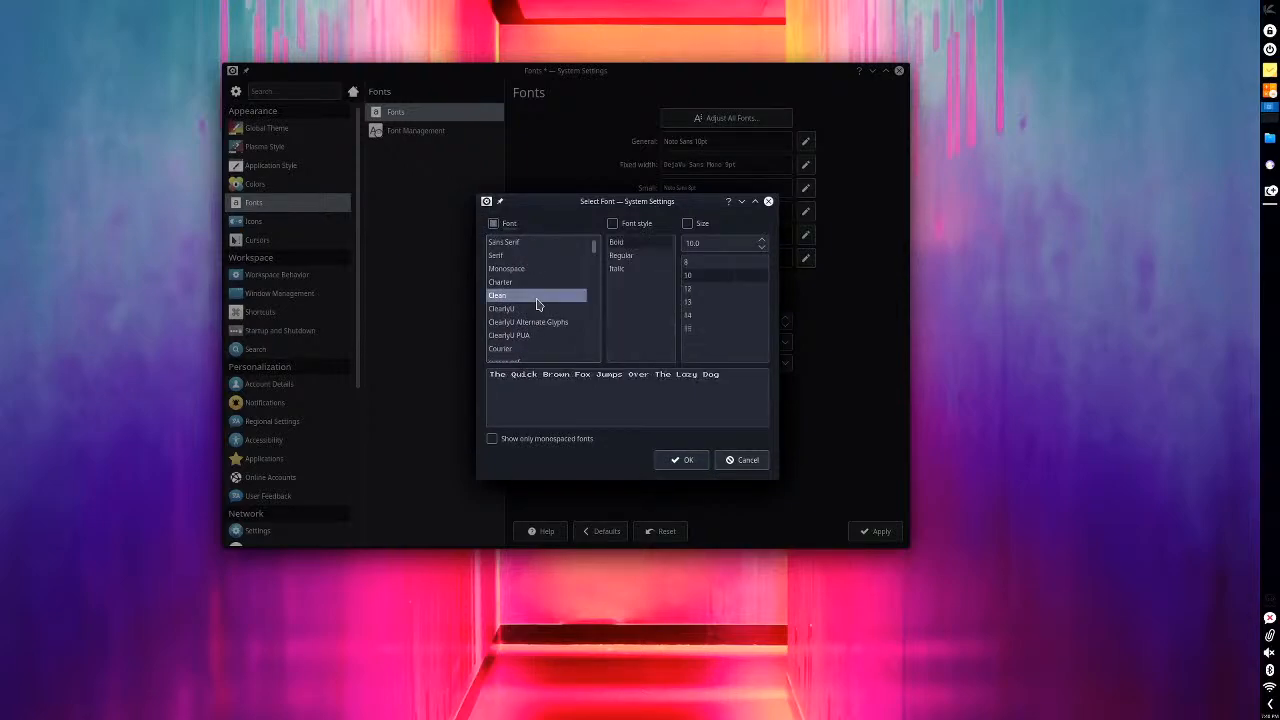
scroll(527, 275, down, 2)
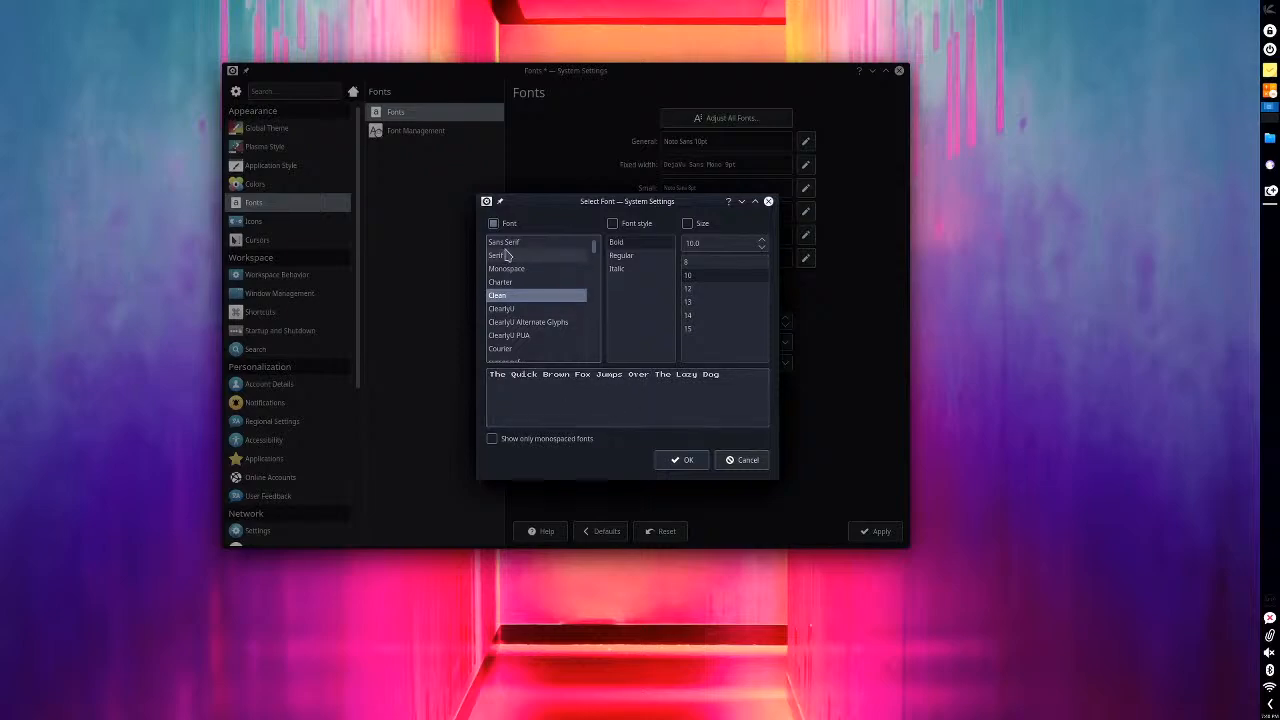
scroll(527, 275, down, 3)
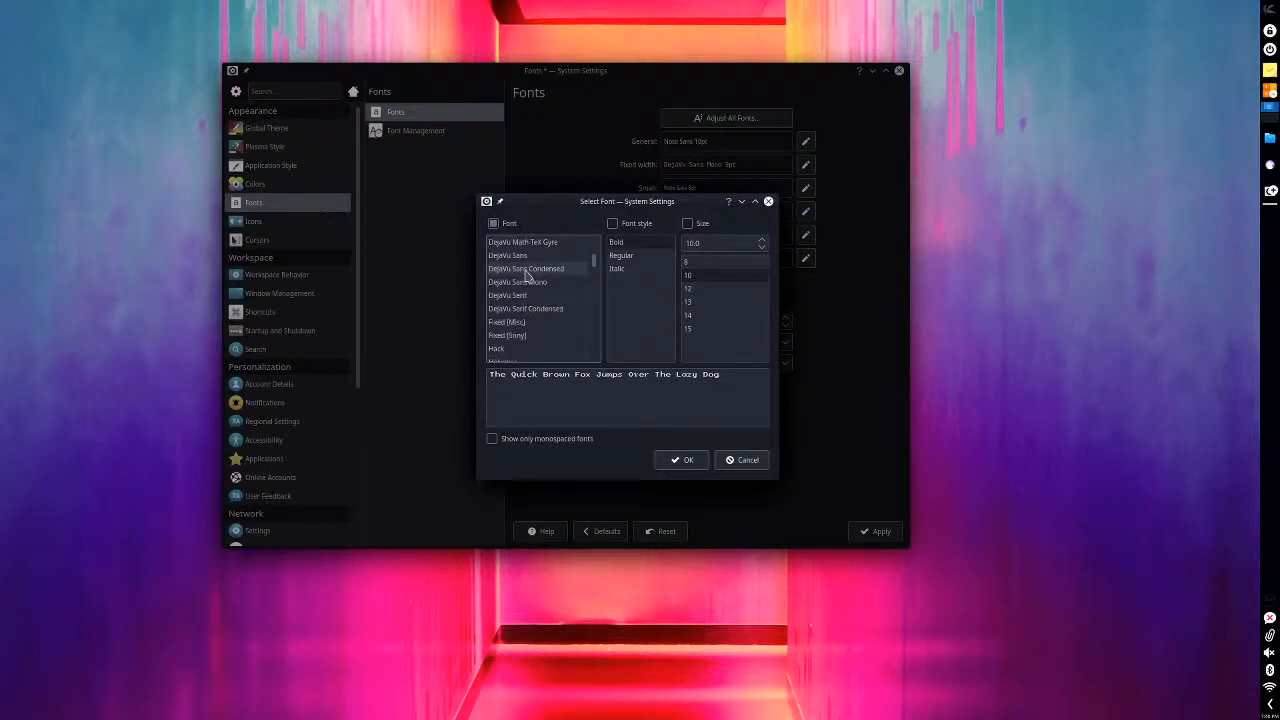
click(520, 308)
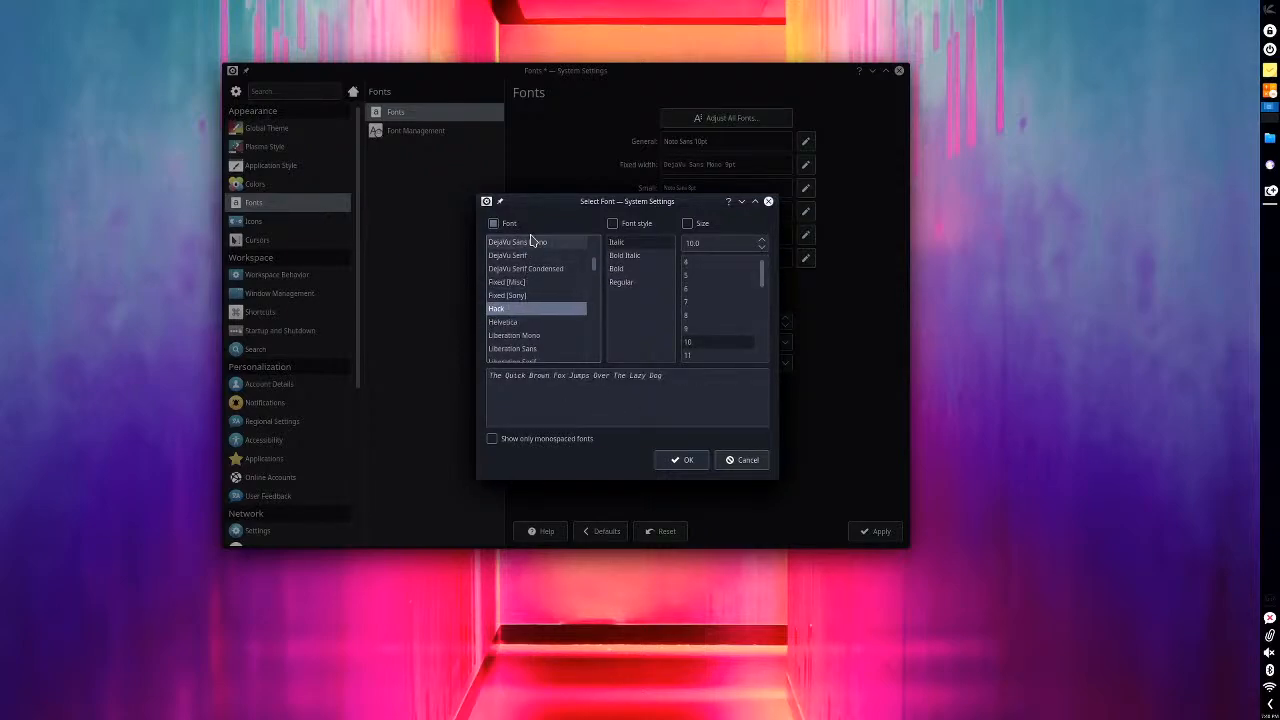
click(531, 295)
click(530, 284)
- Preview the Utopia and Raleway fonts further down the font family list
scroll(531, 293, down, 1)
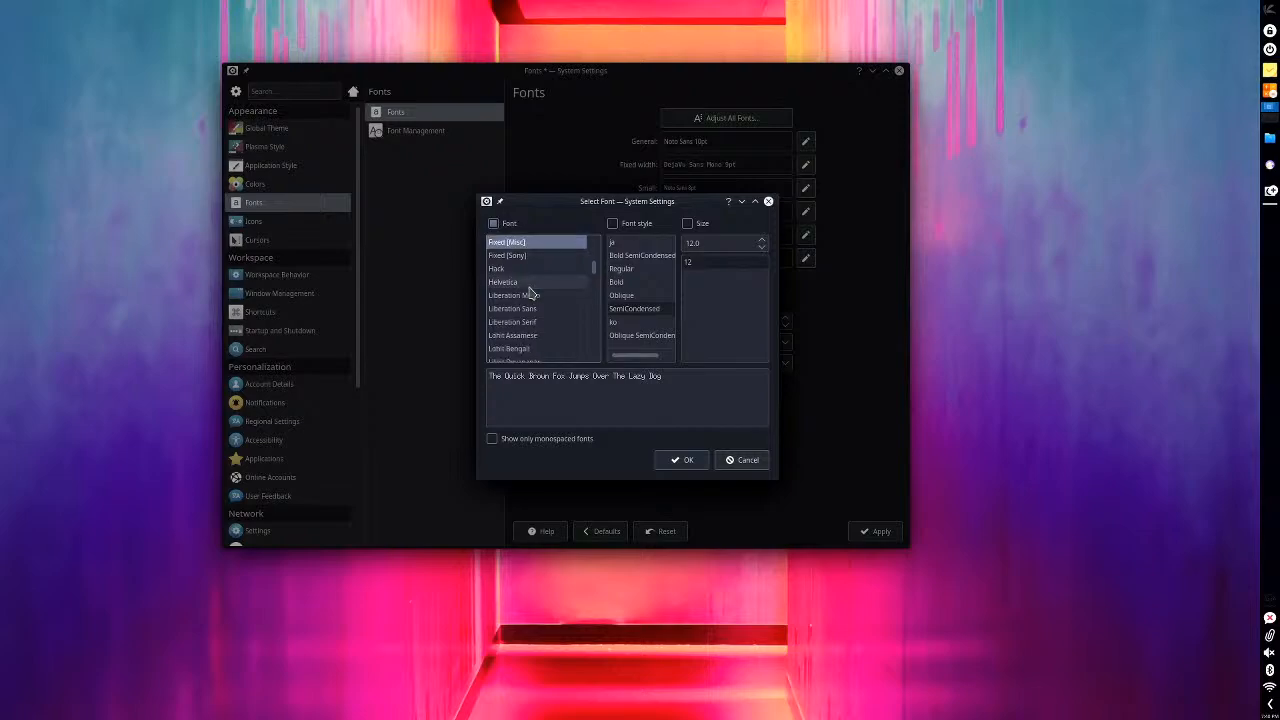
scroll(530, 297, down, 15)
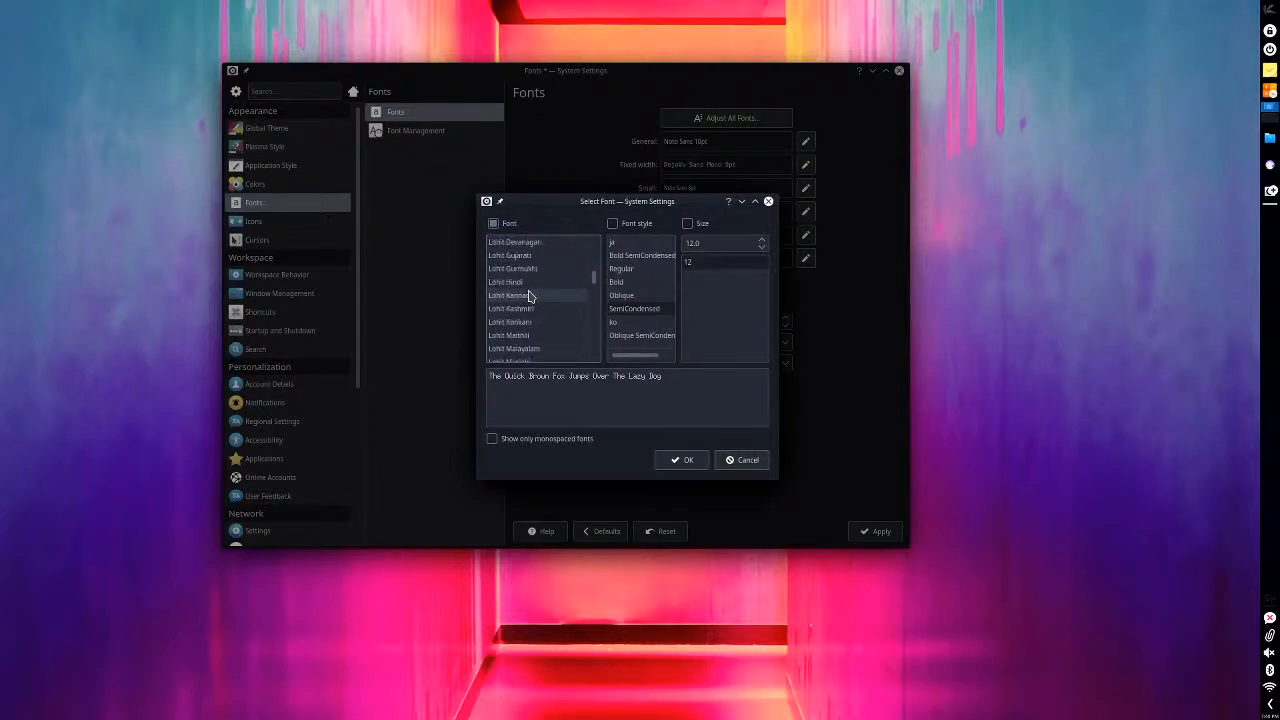
scroll(530, 297, down, 10)
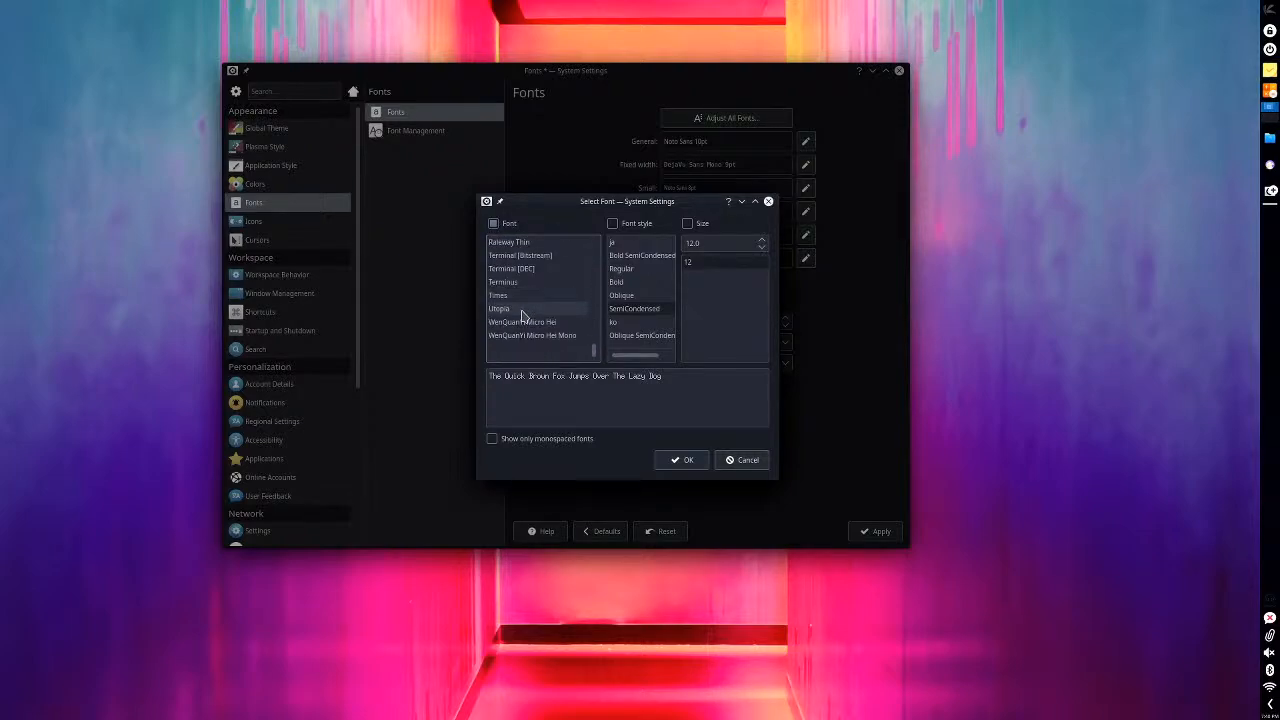
click(517, 313)
scroll(517, 314, up, 4)
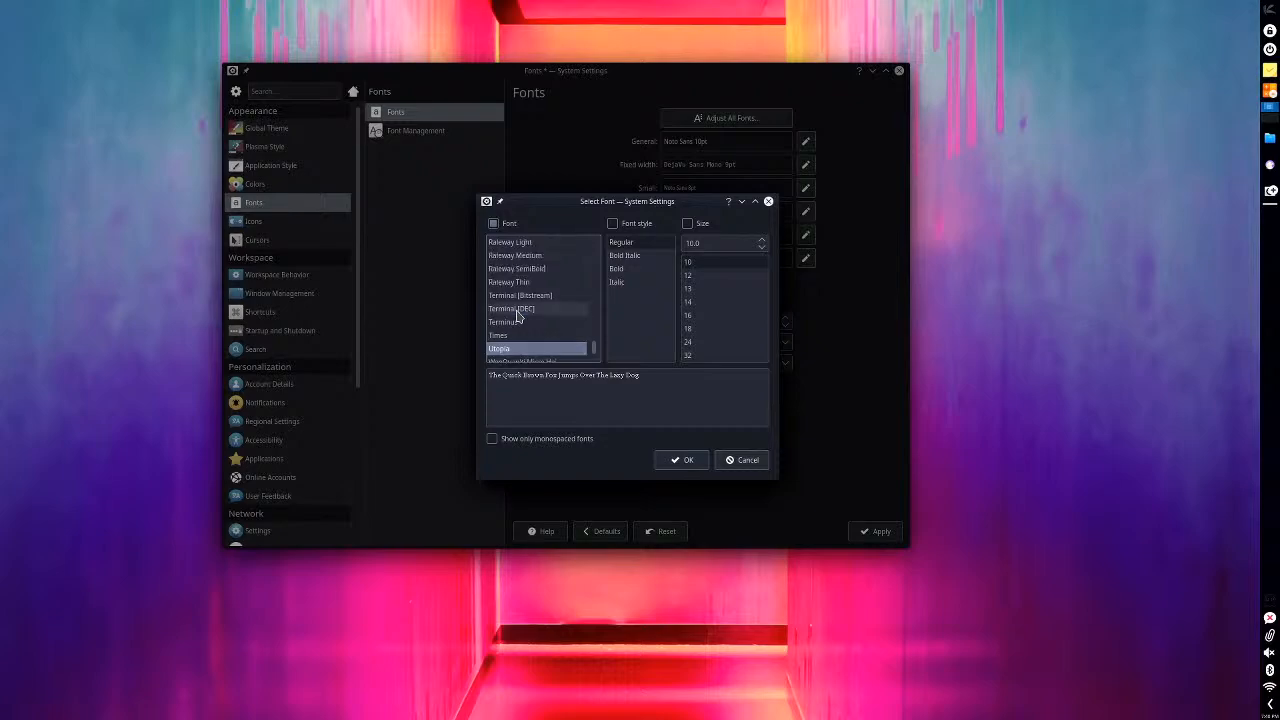
click(517, 310)
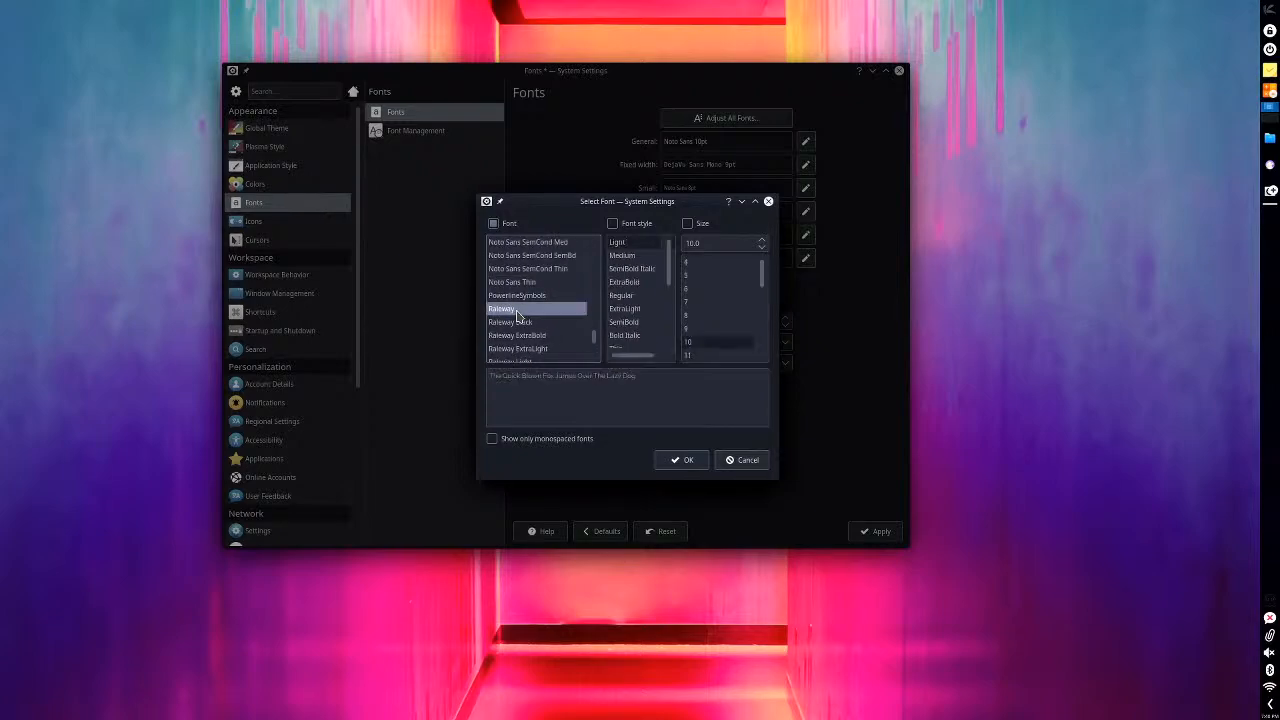
- Preview the Lucida, LucidaBright, LucidaTypewriter and New Century Schoolbook fonts in the font family list
scroll(515, 330, up, 15)
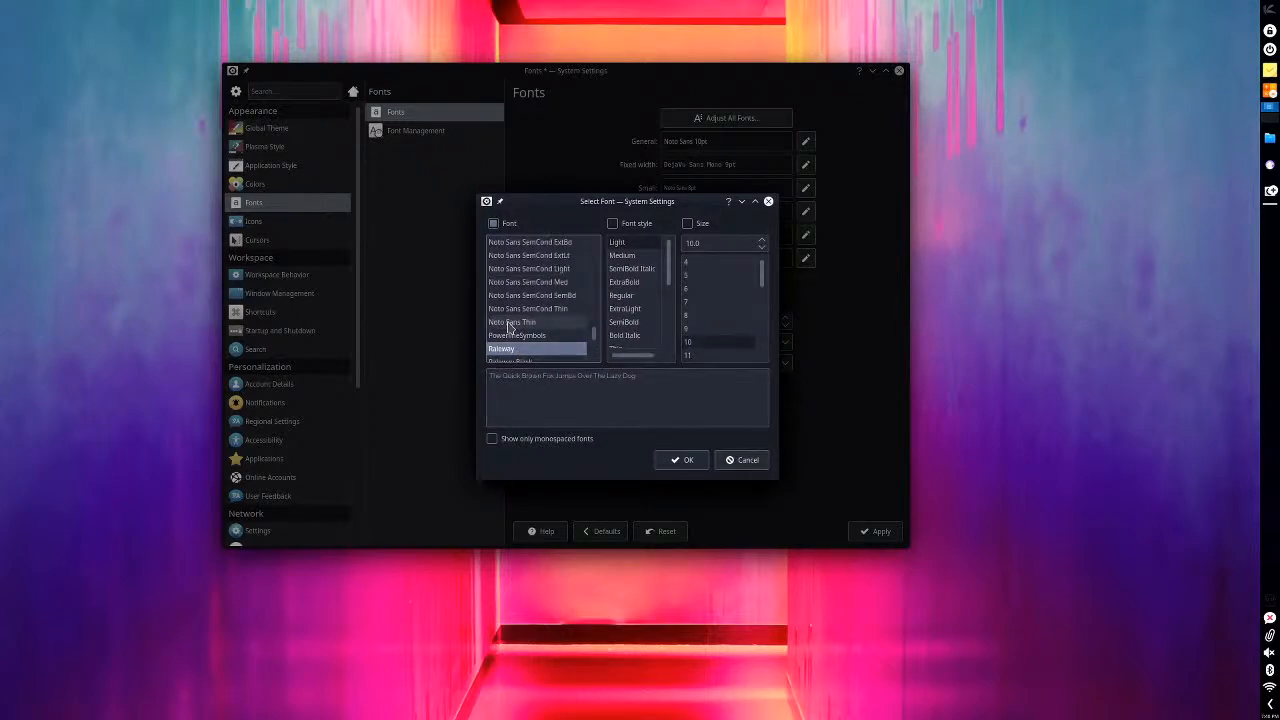
scroll(513, 323, down, 2)
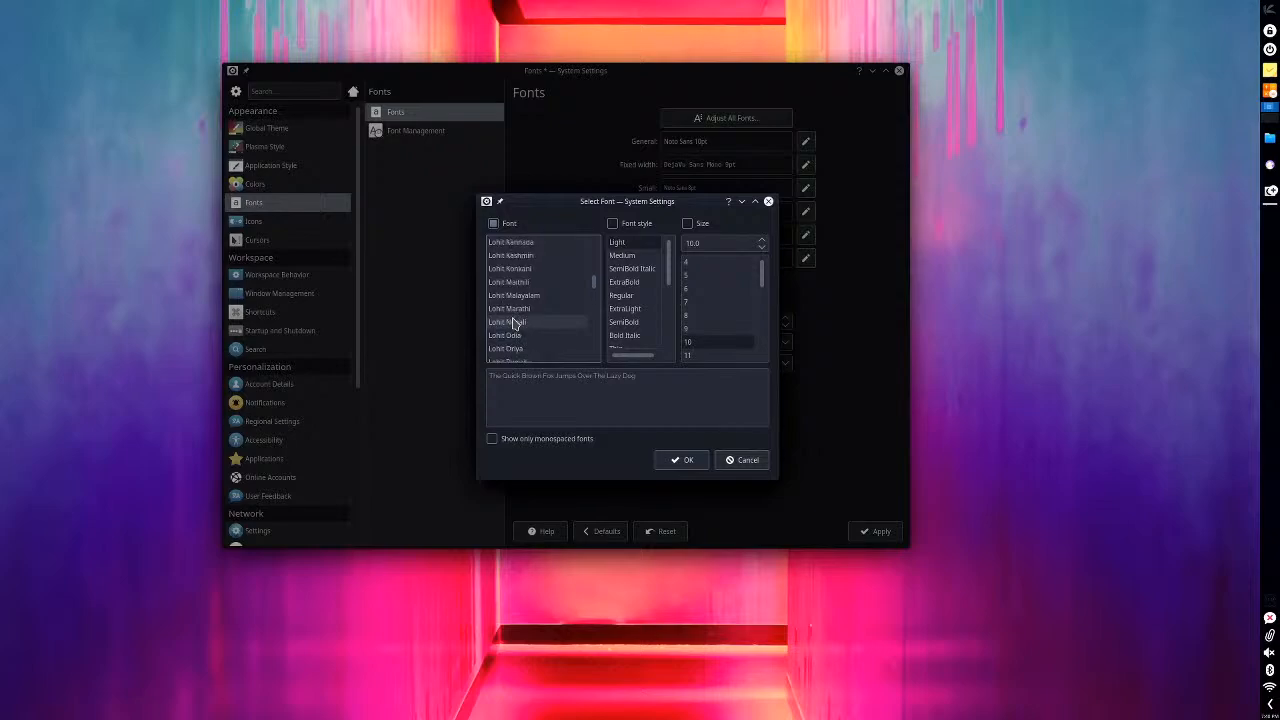
click(513, 312)
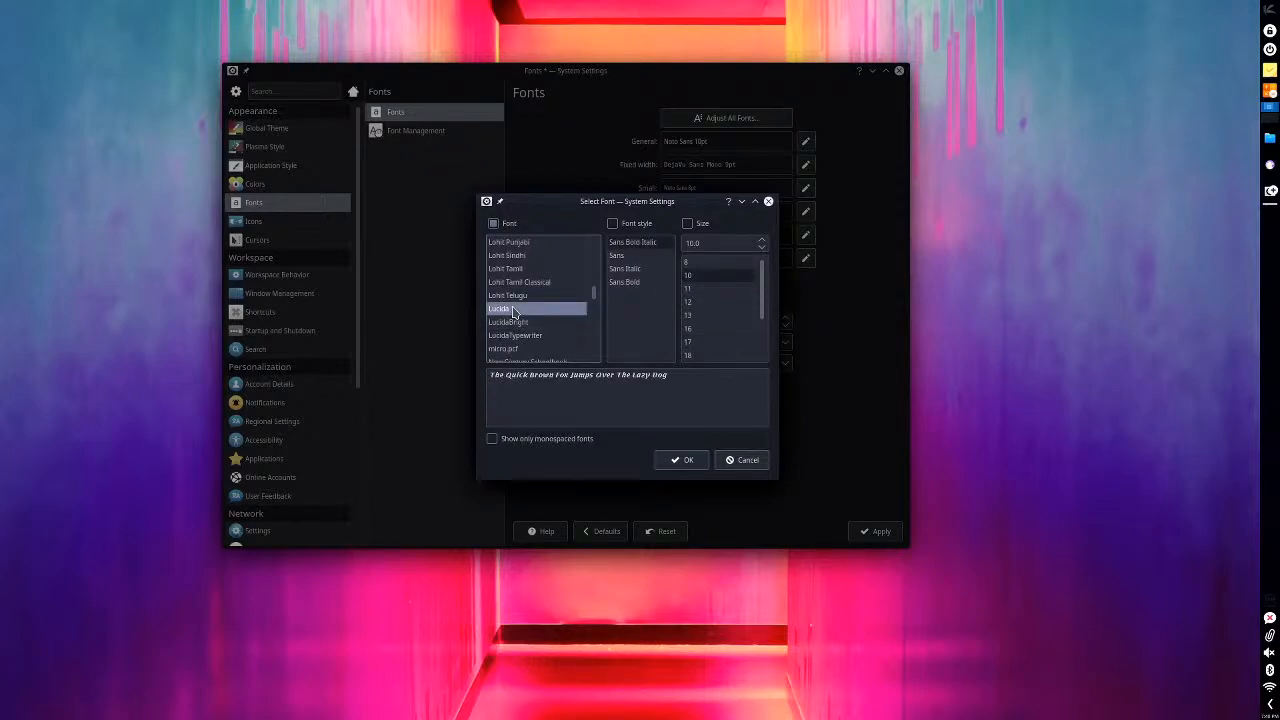
scroll(514, 313, down, 1)
click(525, 285)
click(525, 298)
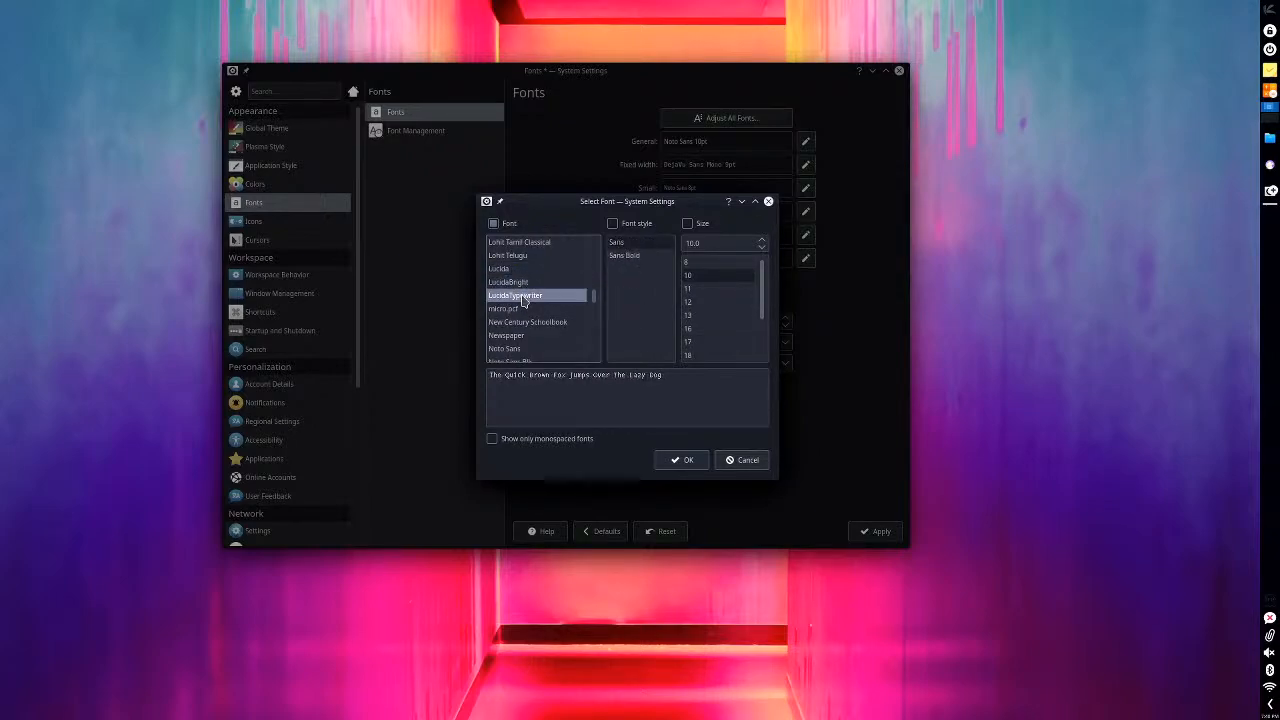
click(530, 322)
- Preview the Newspaper and PowerlineSymbols fonts, browse the other font families, and cancel the font selection
scroll(527, 318, down, 1)
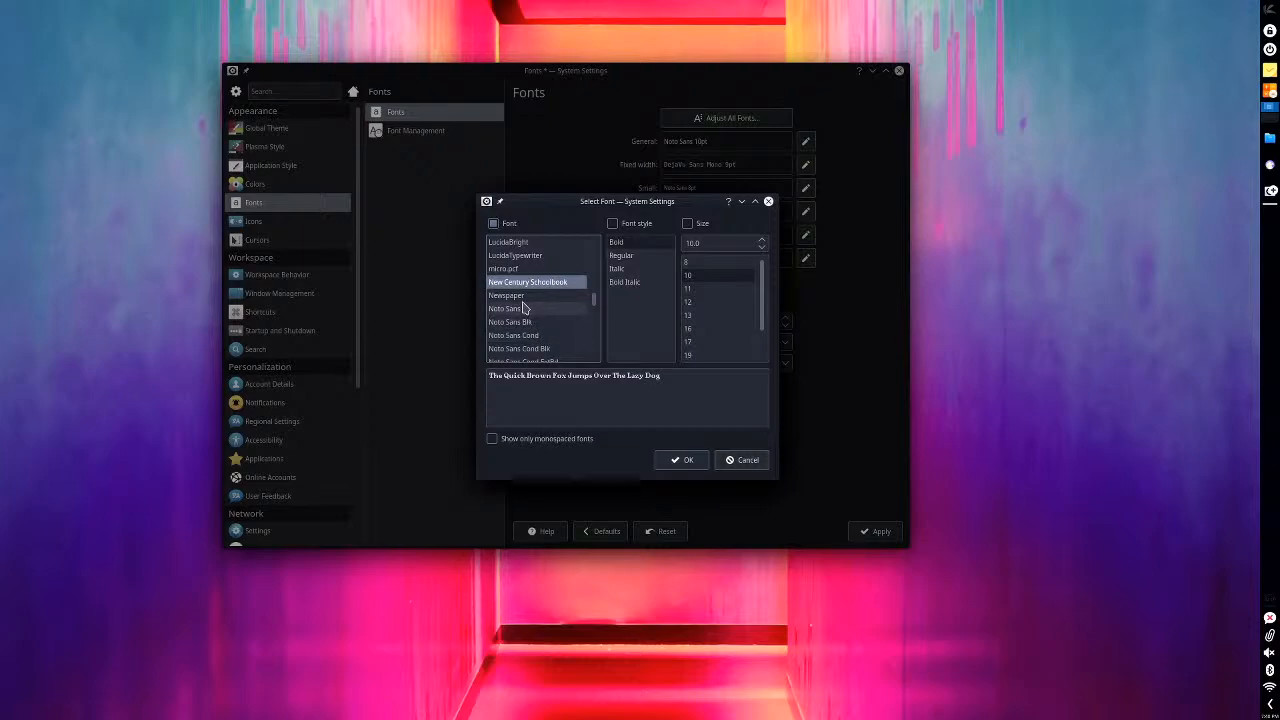
click(519, 297)
scroll(525, 316, down, 15)
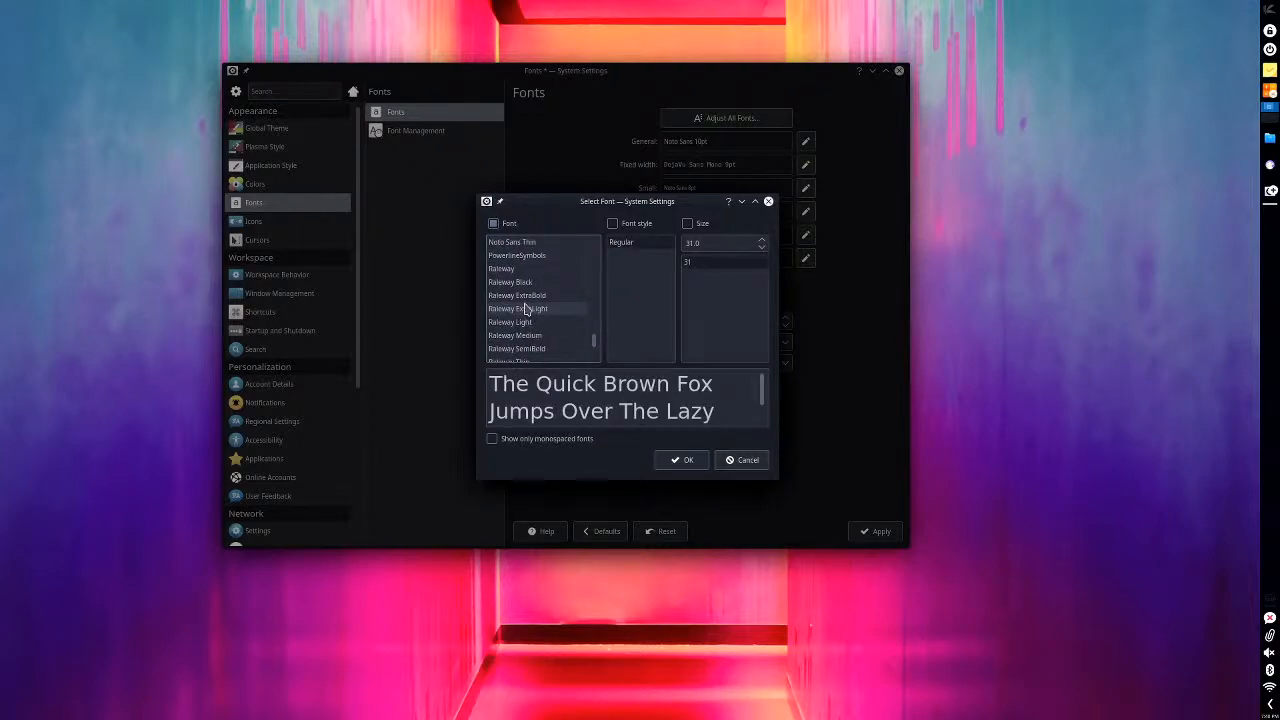
click(530, 256)
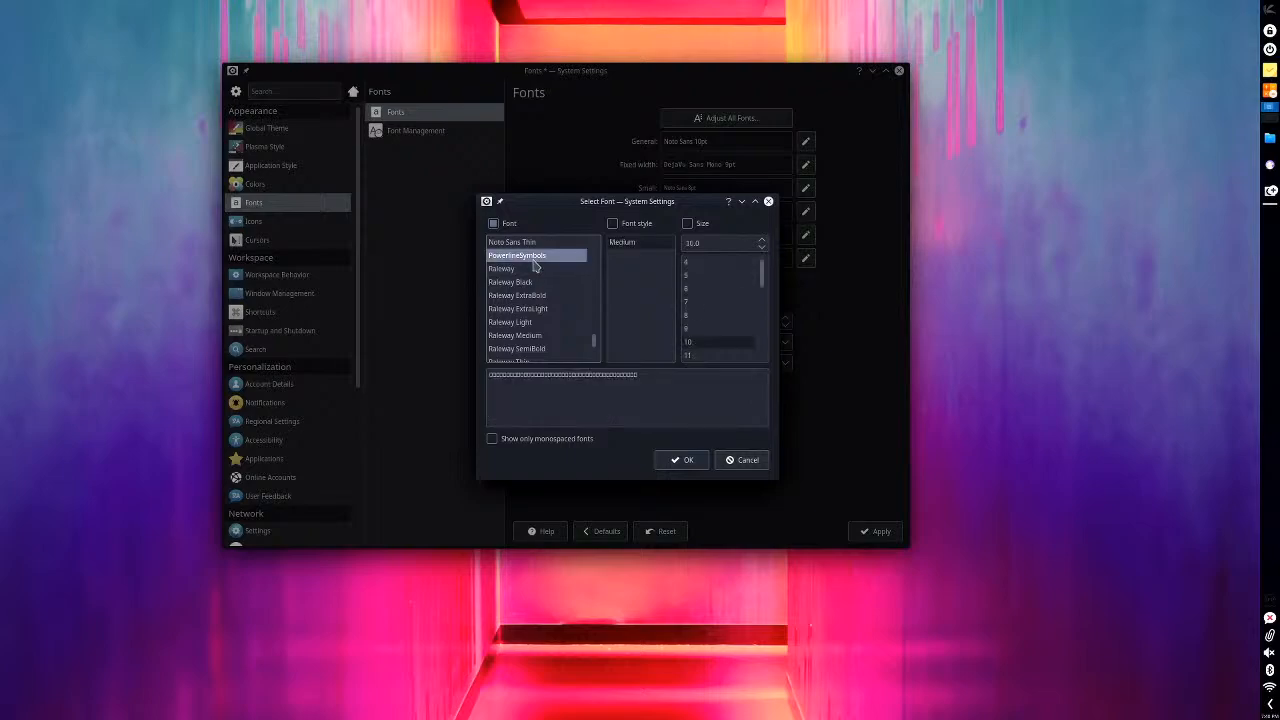
scroll(524, 313, down, 3)
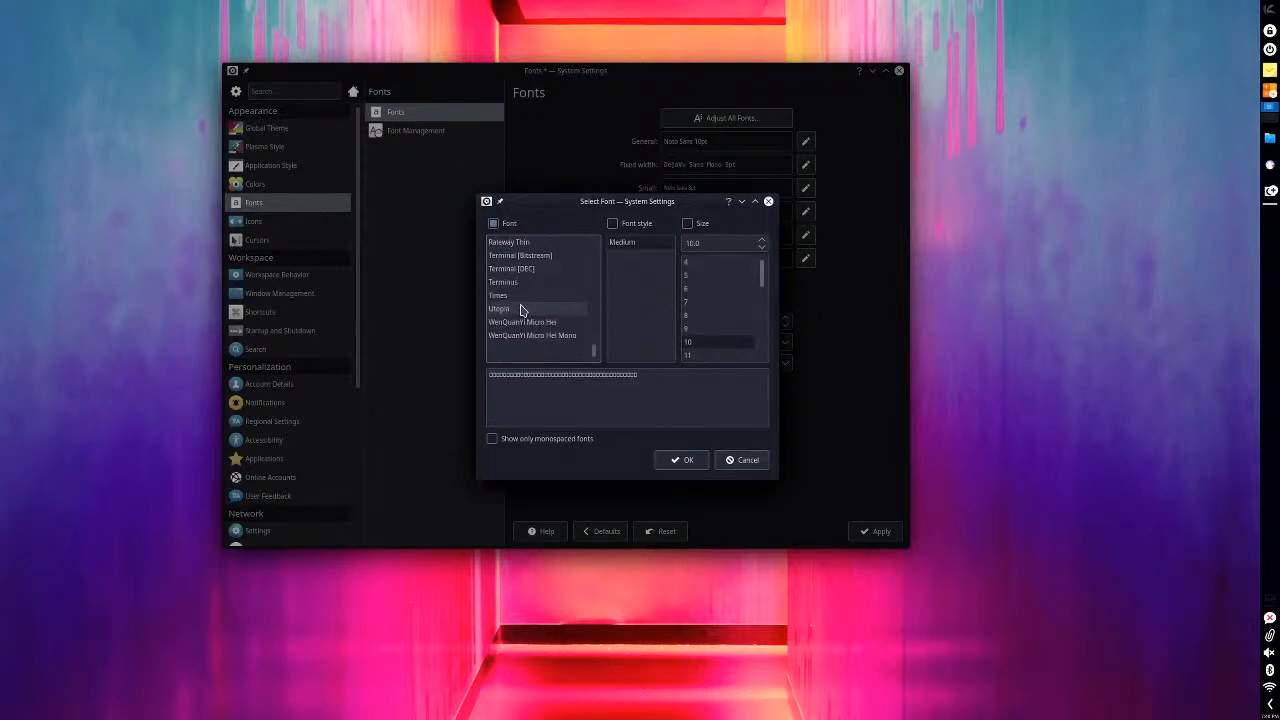
scroll(520, 305, up, 5)
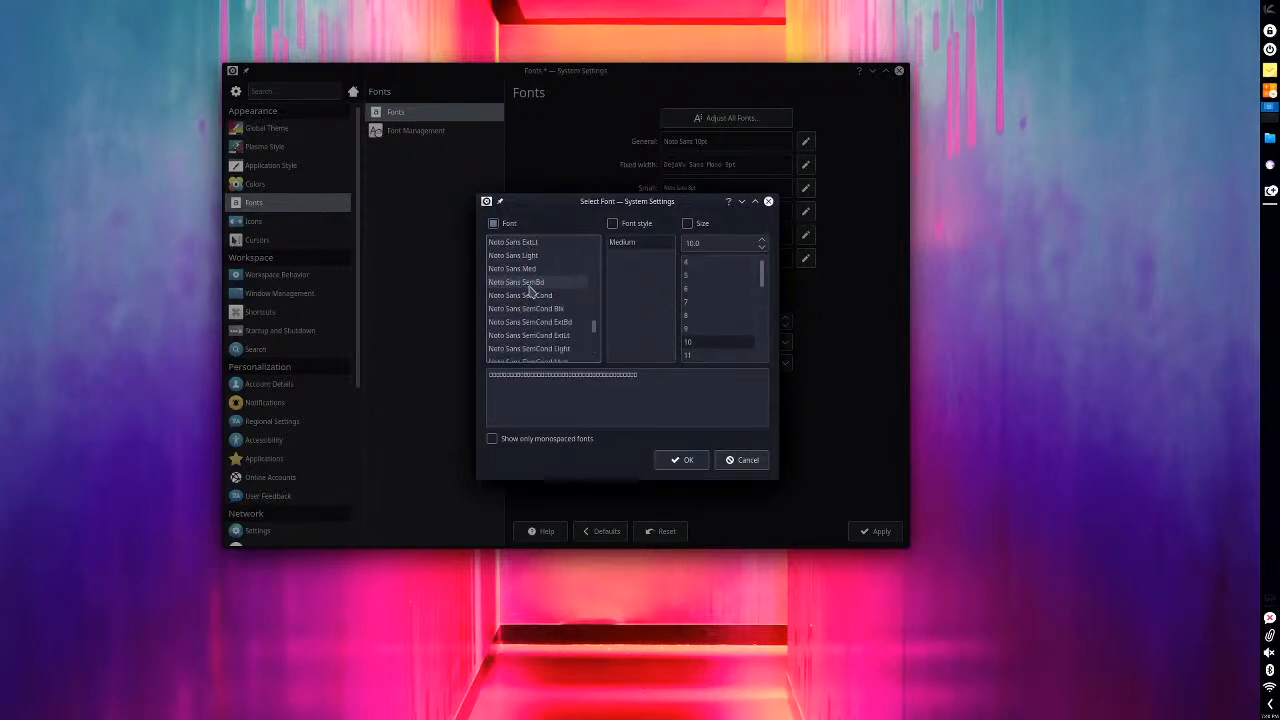
scroll(530, 290, up, 8)
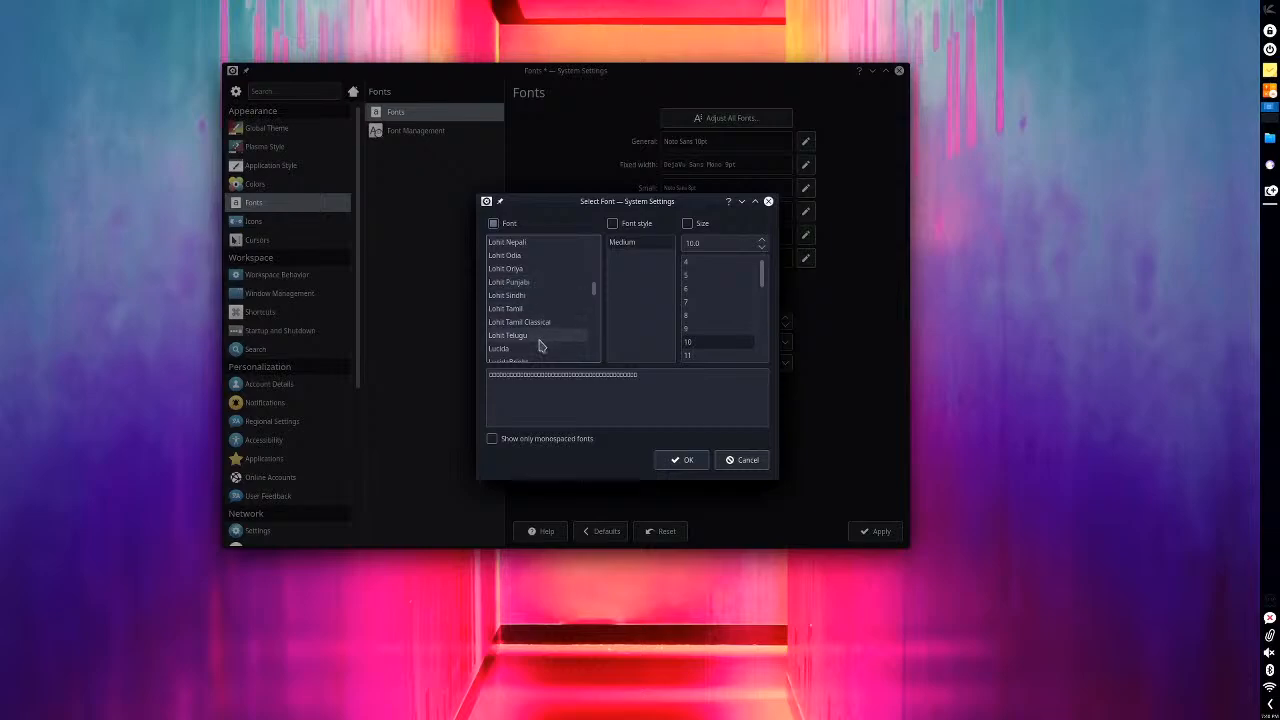
scroll(533, 340, down, 2)
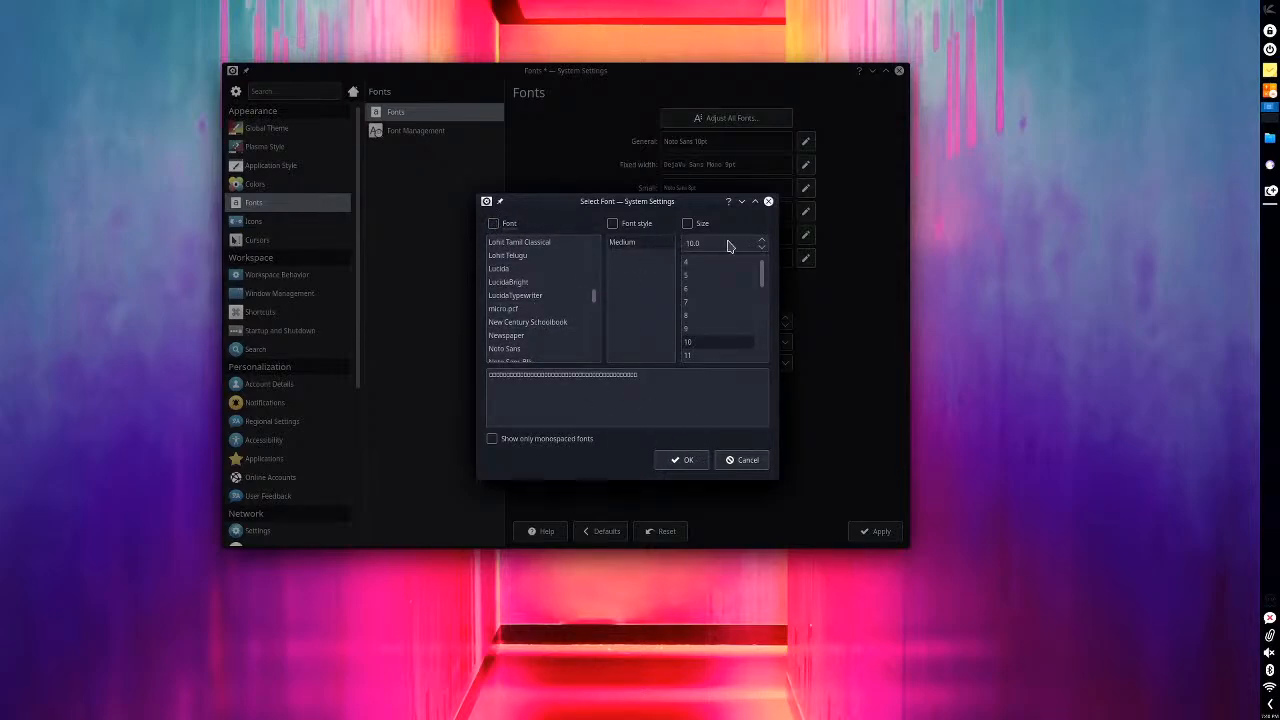
drag(697, 210, 486, 153)
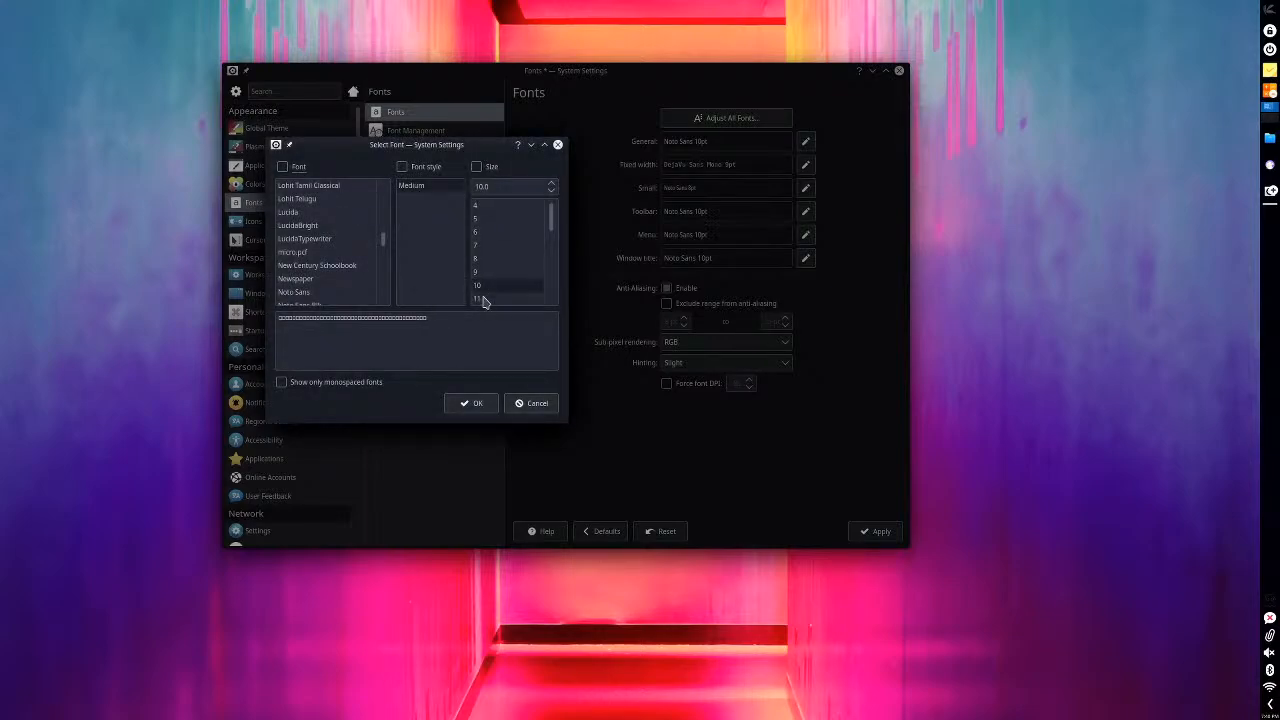
click(532, 401)
- Adjust only the size of all fonts to 12 pt and apply the change
click(765, 118)
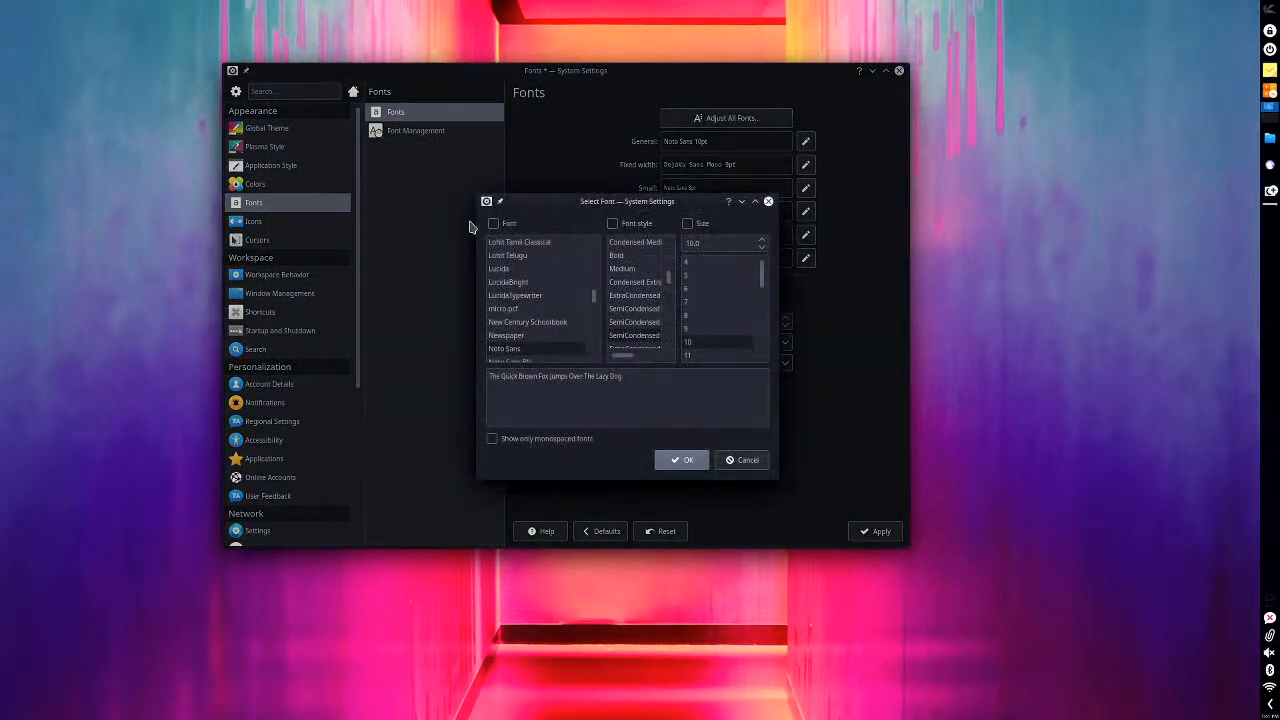
click(687, 223)
scroll(698, 320, down, 2)
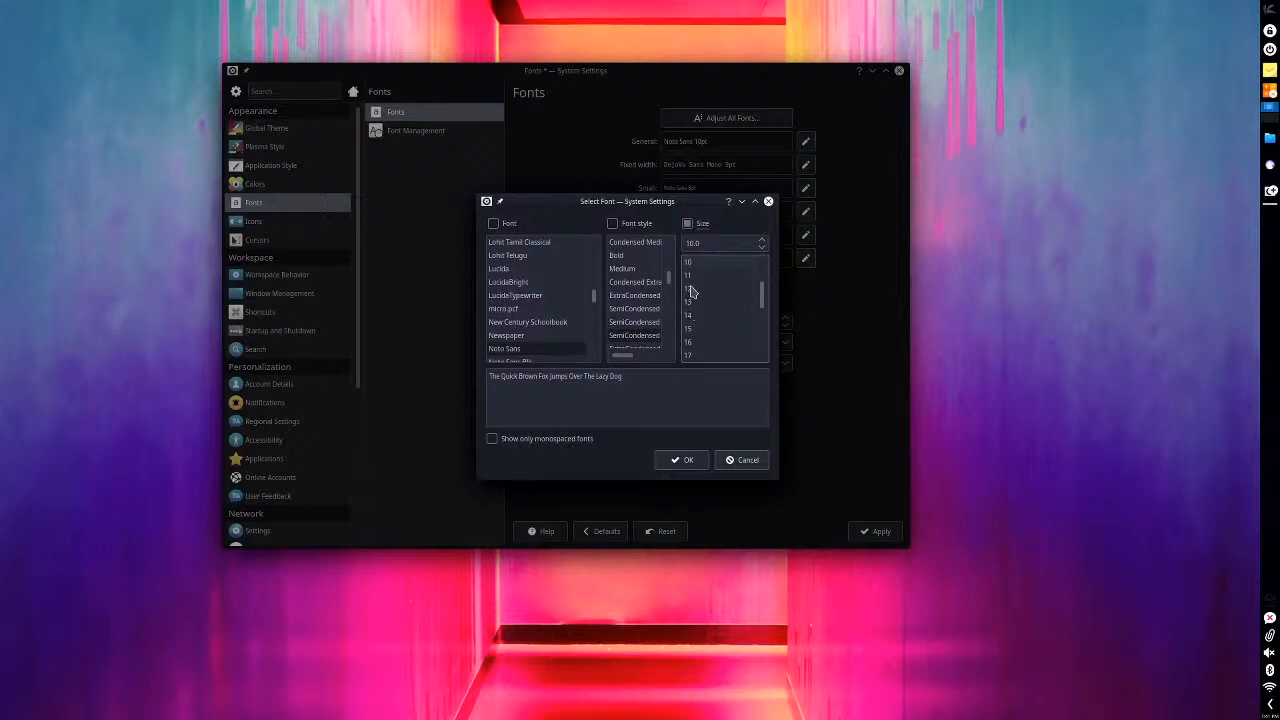
click(697, 288)
click(685, 460)
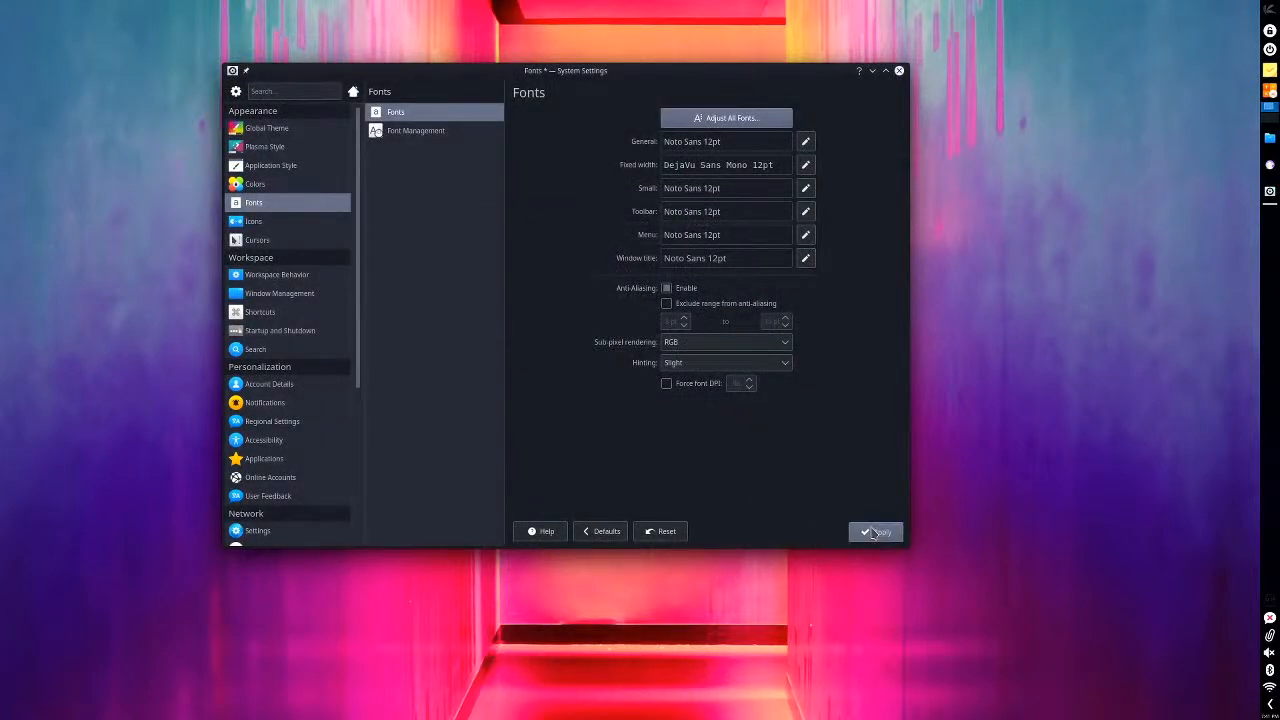
click(873, 534)
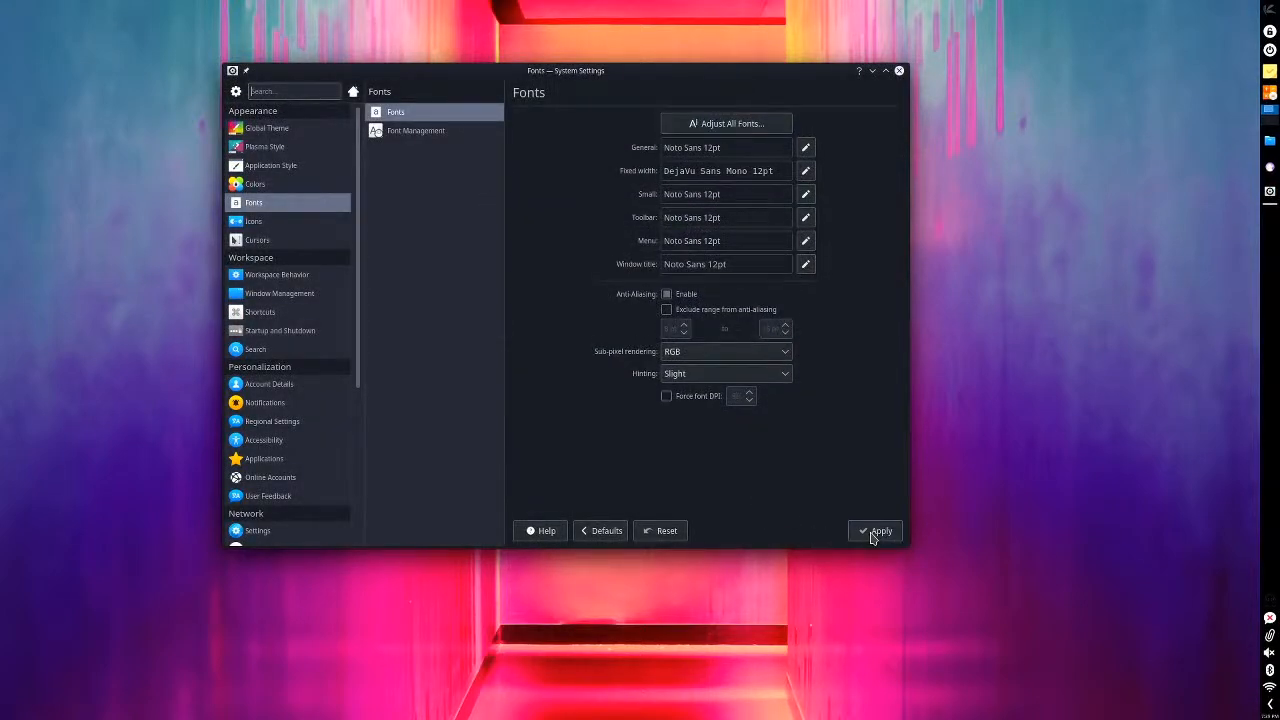
- Close System Settings and start it again by searching for "sett" in the application launcher
click(898, 73)
key(super)
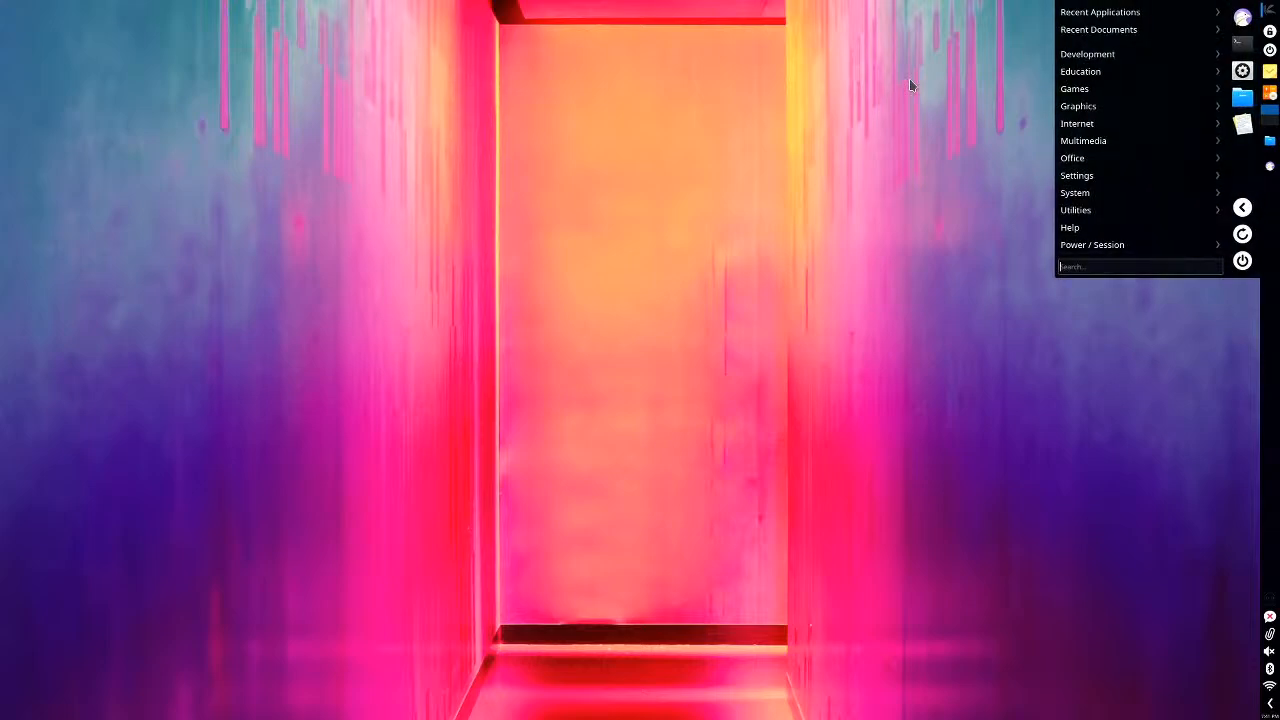
text(sett)
key(Return)
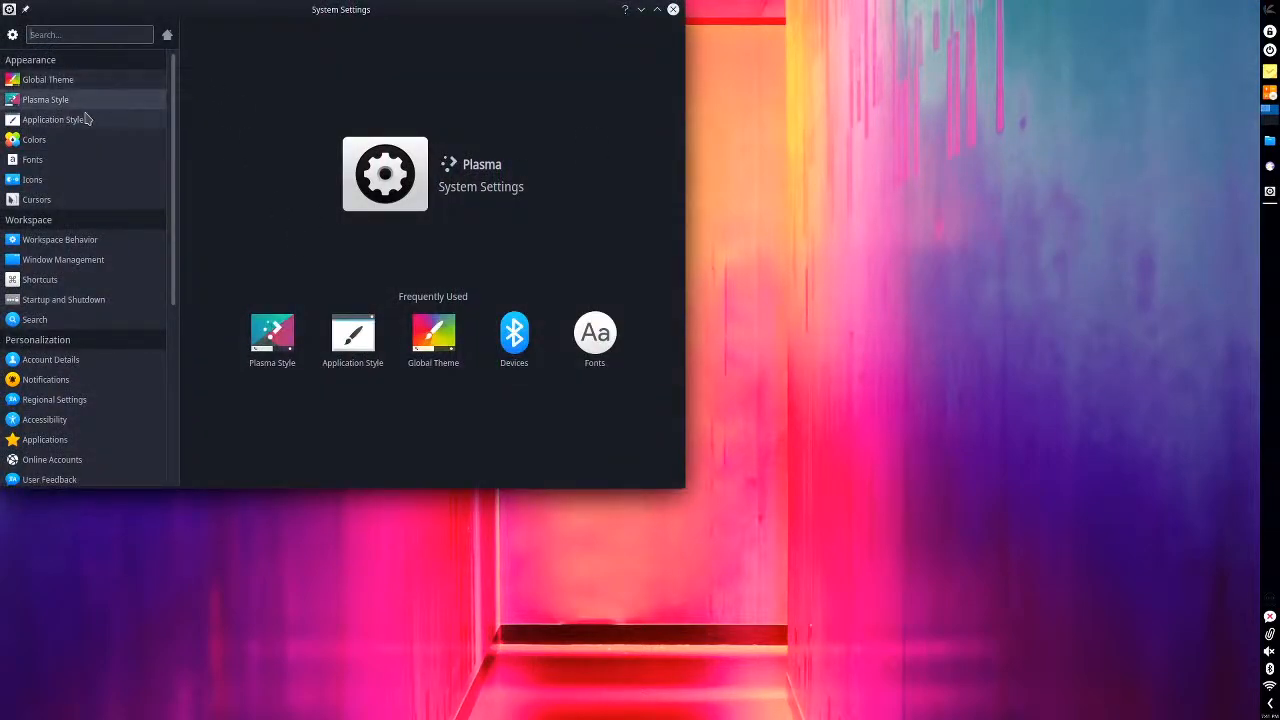
- Look at the Application Style and Plasma Style choices again
click(72, 120)
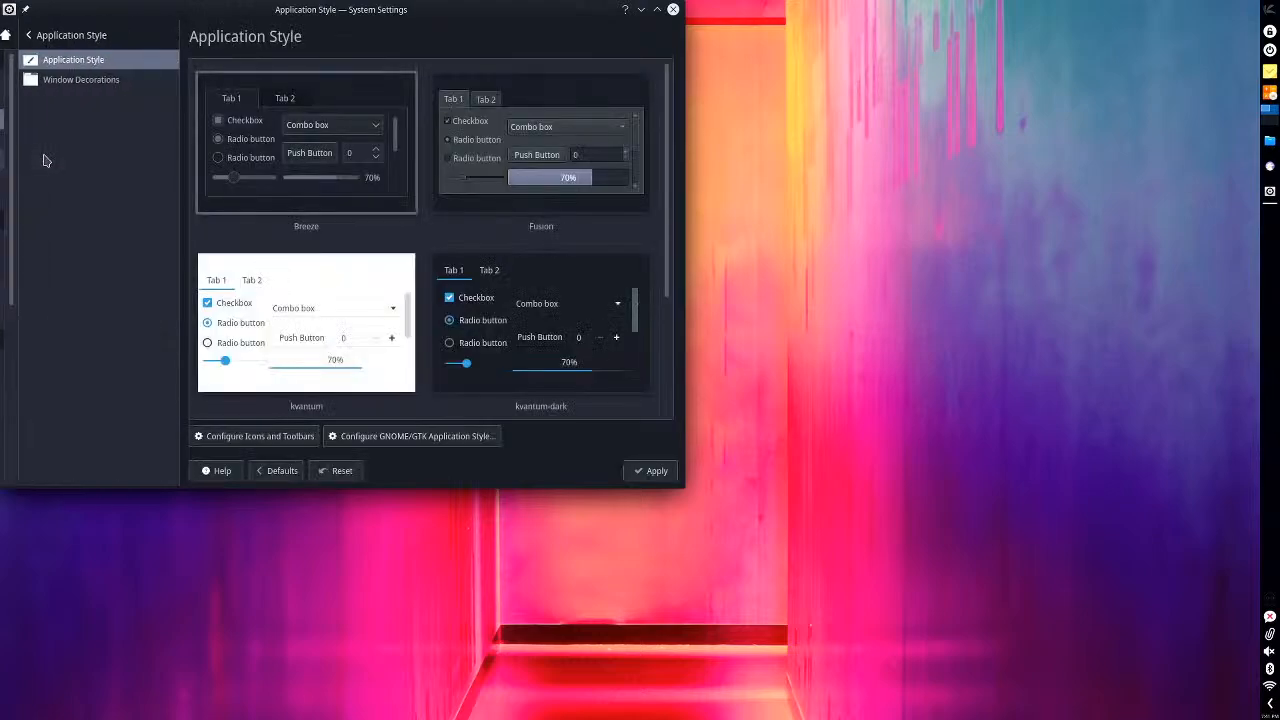
click(52, 35)
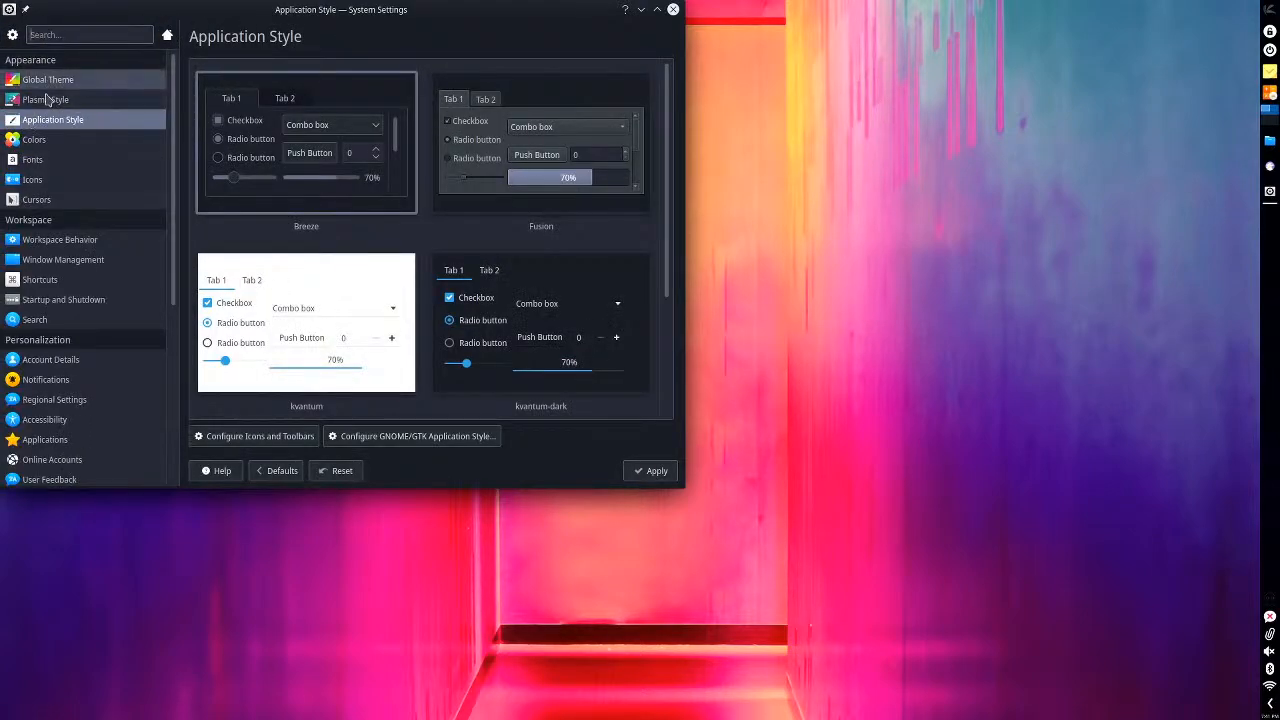
click(45, 99)
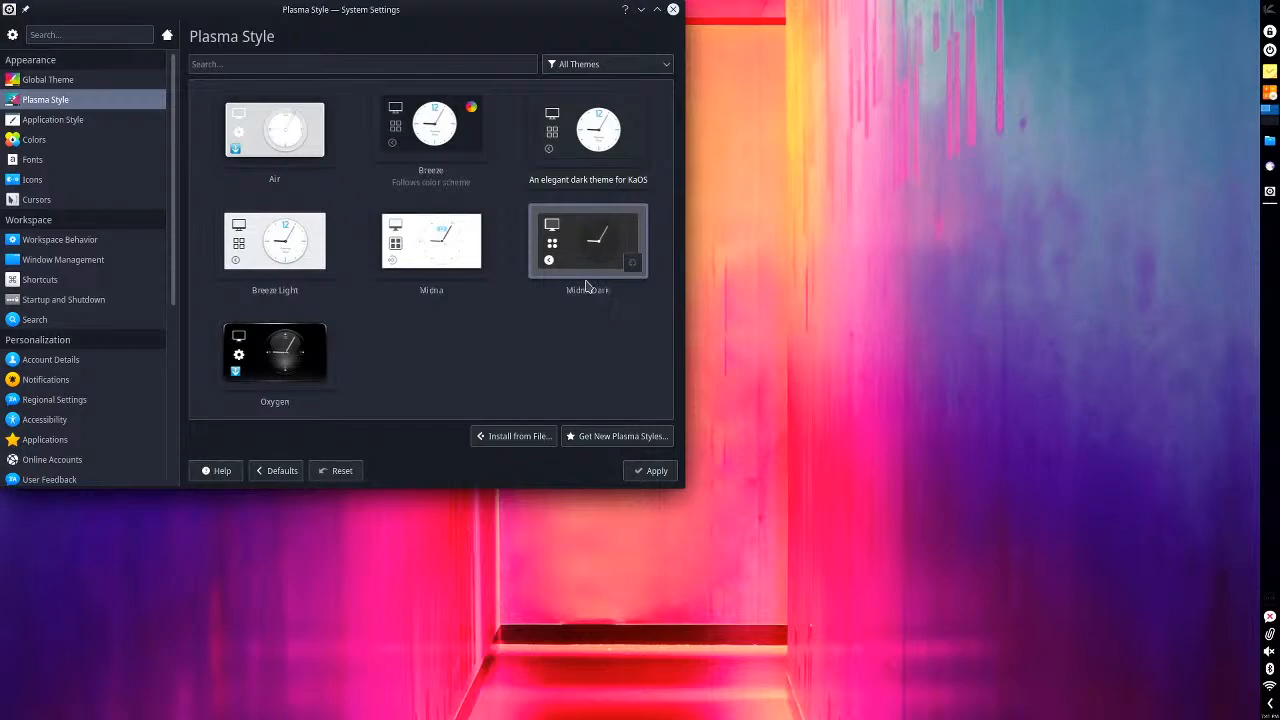
- Force the font DPI to 120 on the Fonts page, apply it, and check the text size in a Dolphin window
click(57, 163)
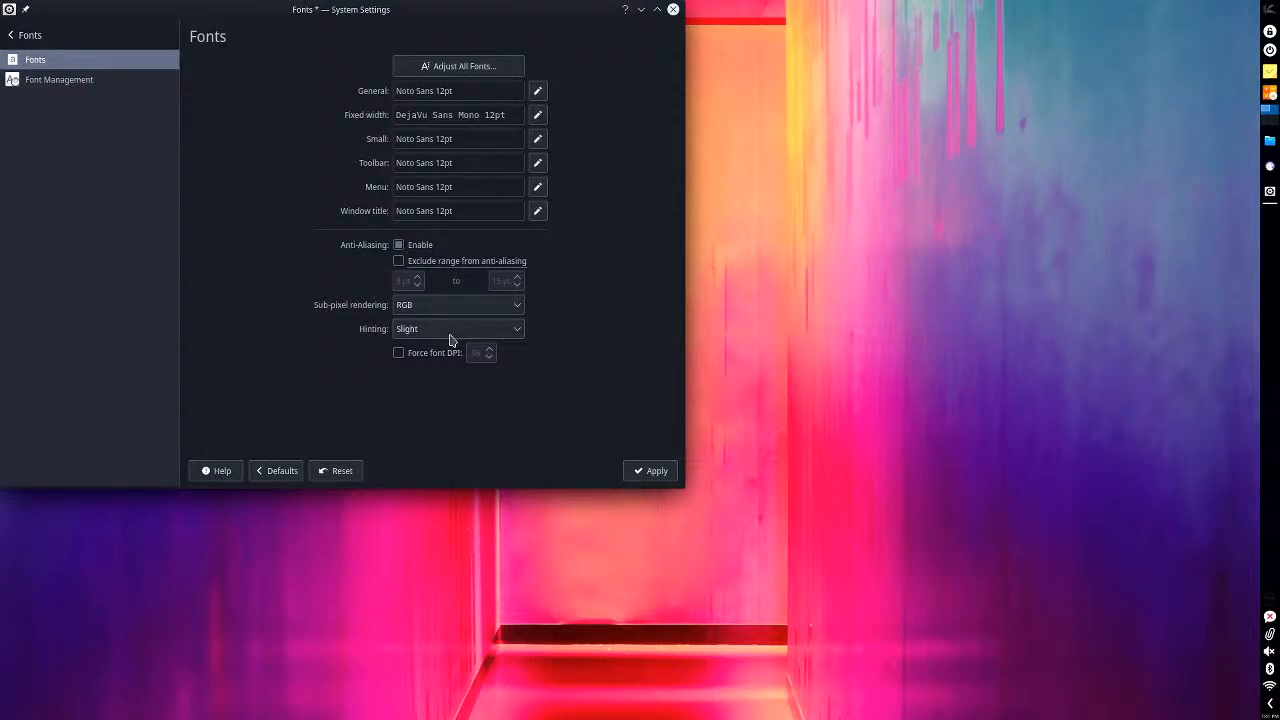
click(399, 353)
click(489, 349)
click(652, 482)
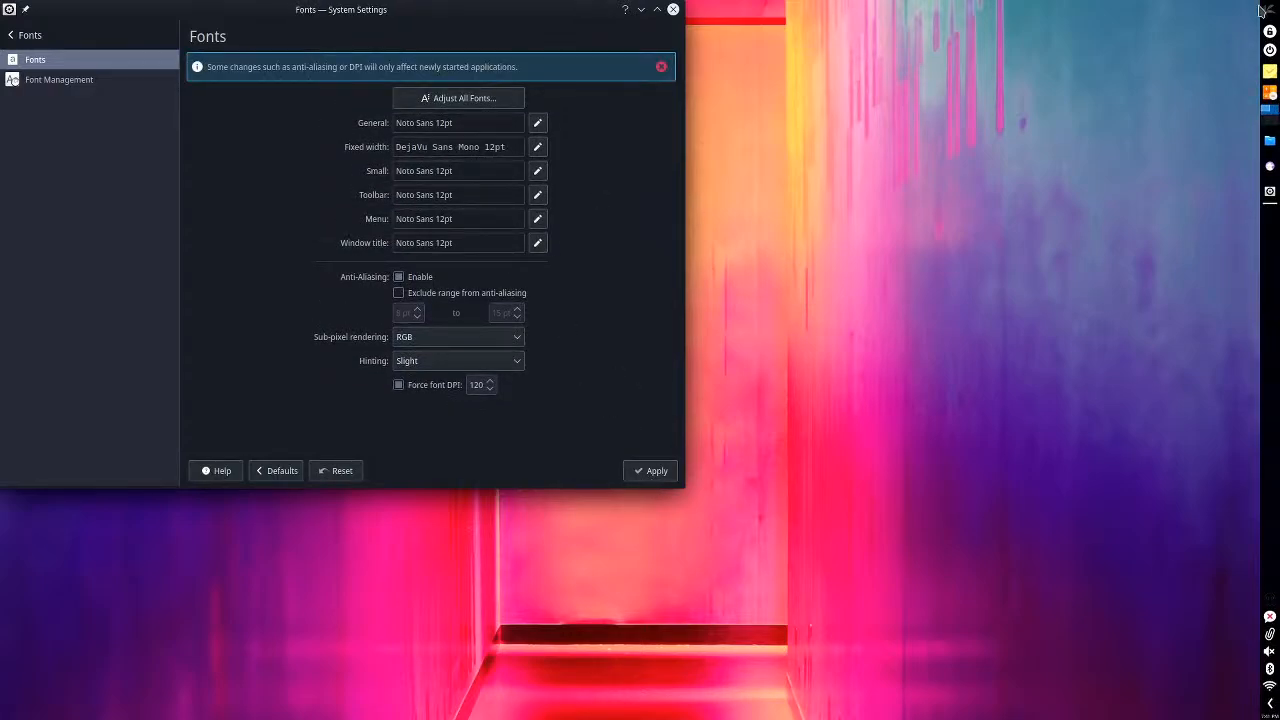
click(1270, 141)
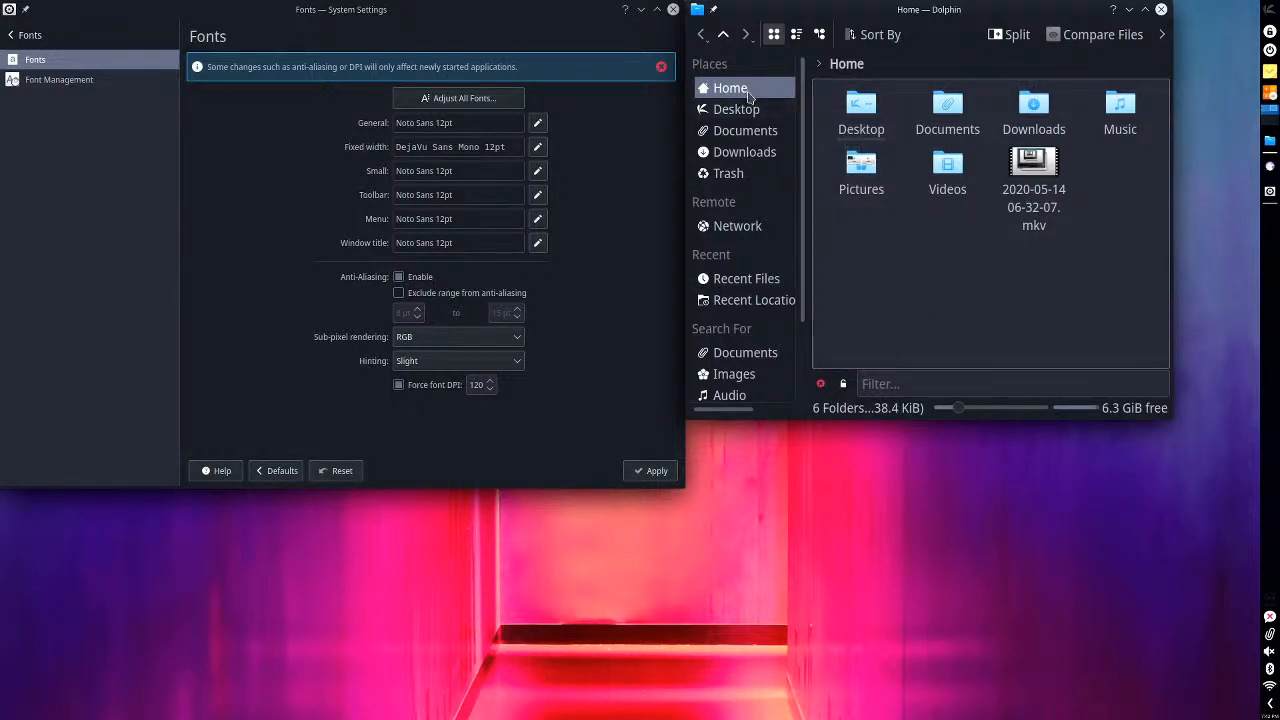
click(1161, 9)
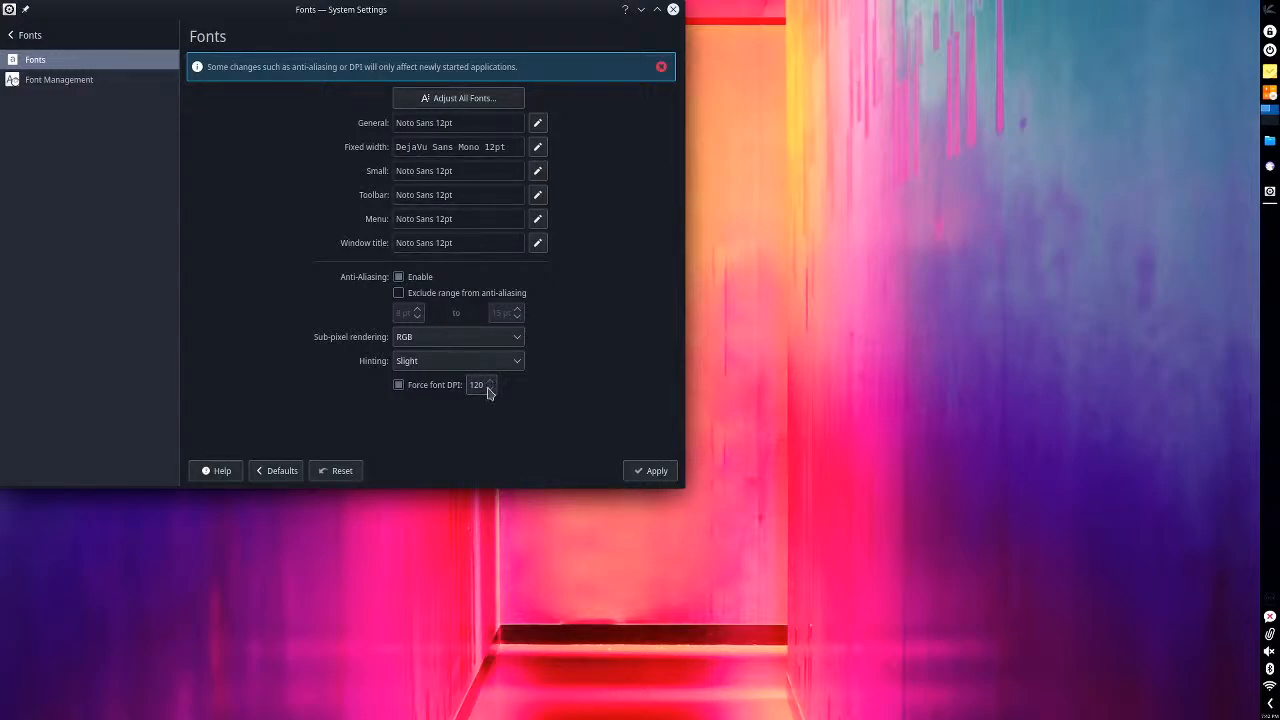
- Turn off the forced font DPI and view the sub-pixel rendering options without choosing another one
click(452, 386)
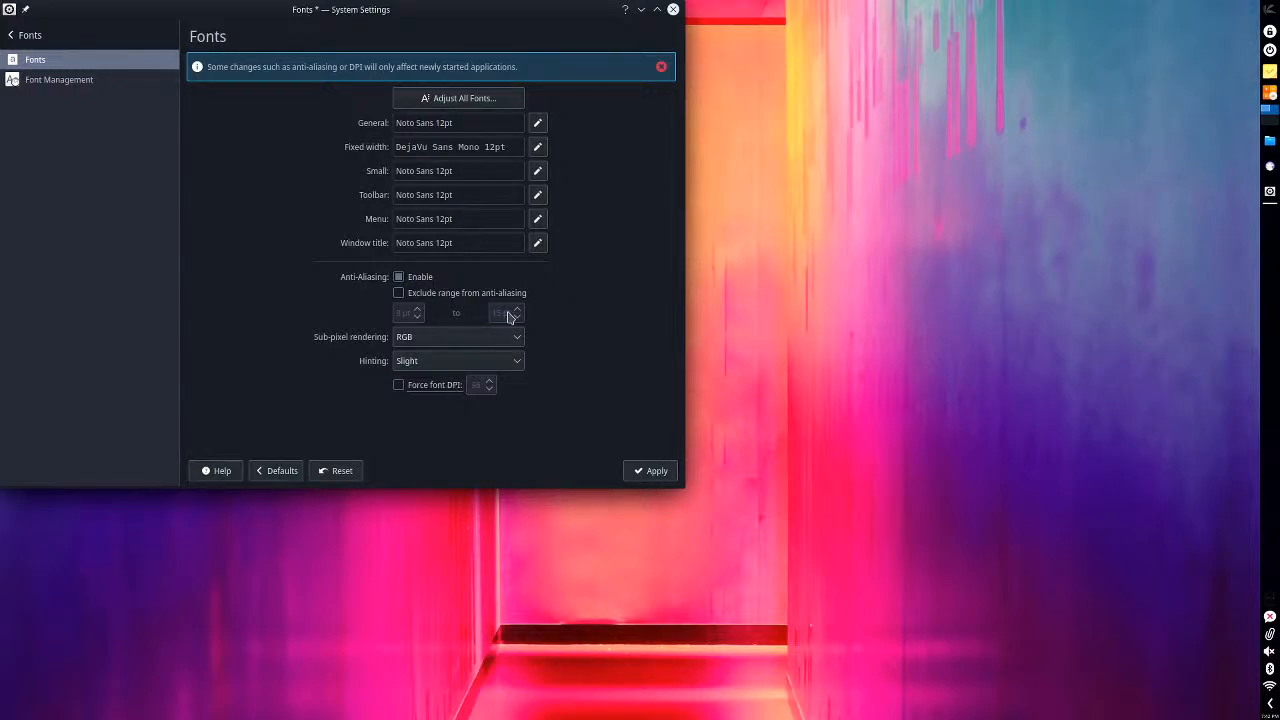
click(421, 344)
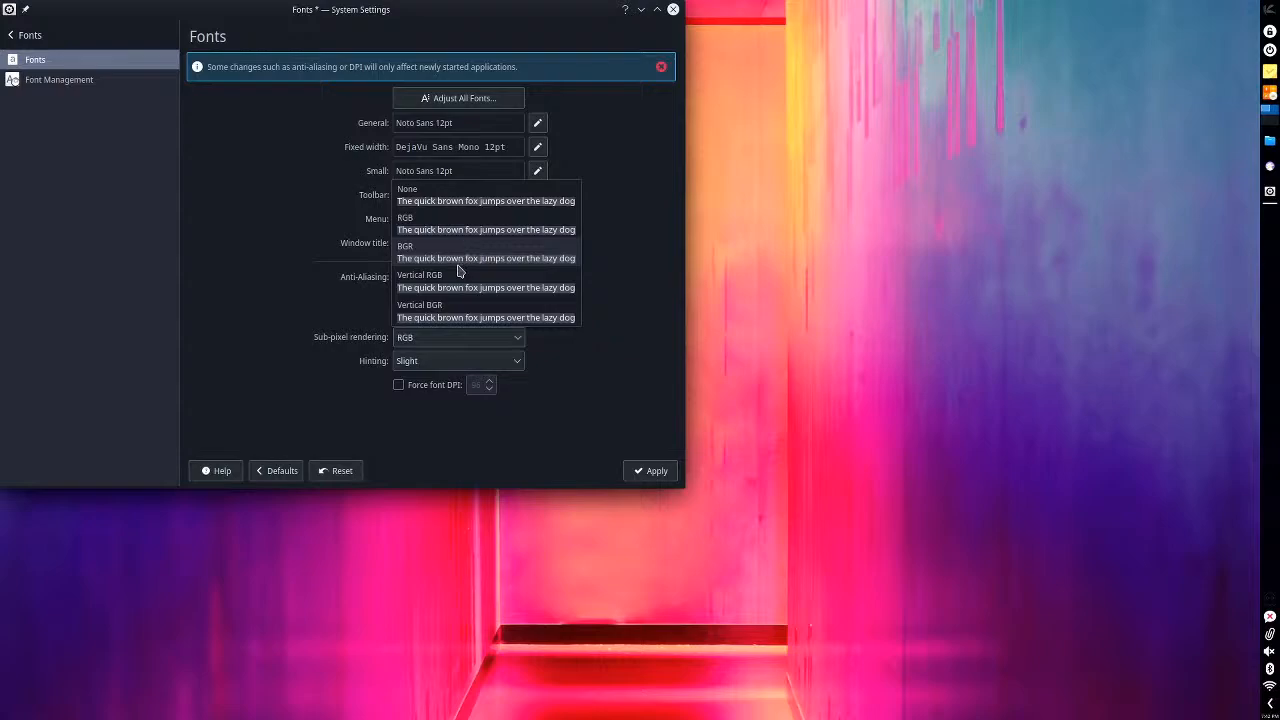
click(607, 416)
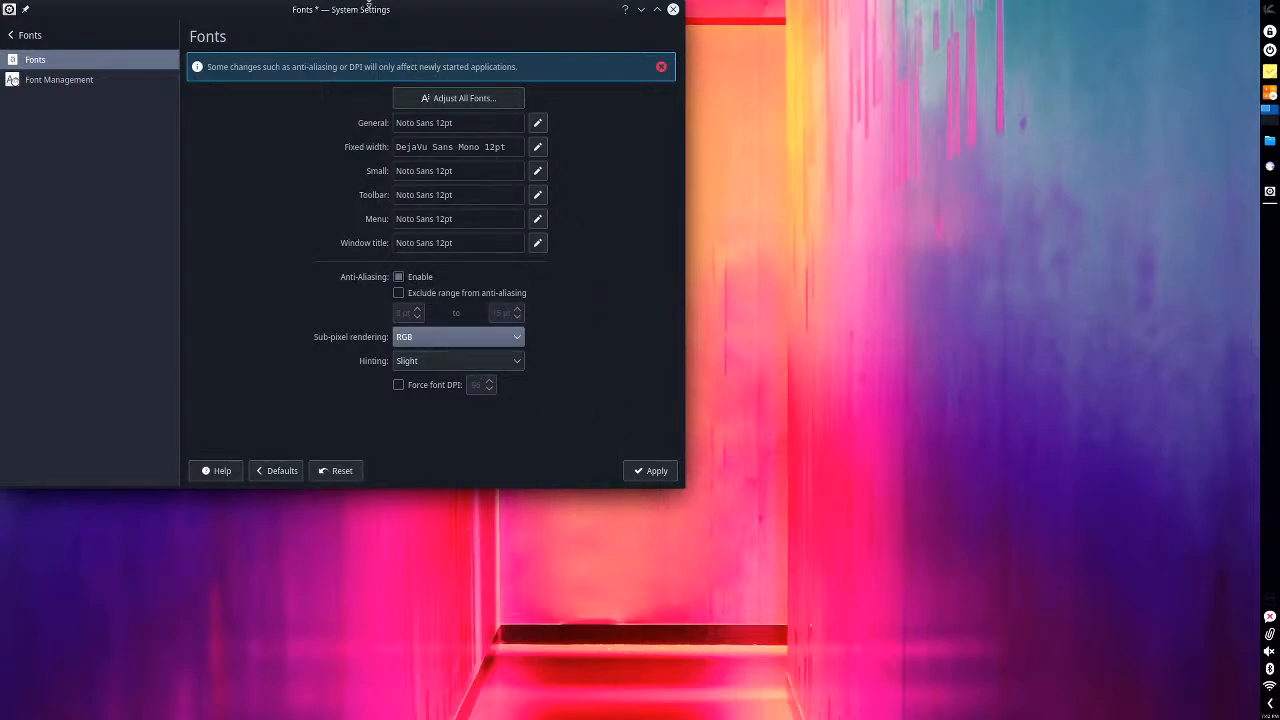
- Move the System Settings window slightly inward and switch to the Icons page, discarding the pending font changes
drag(380, 9, 458, 31)
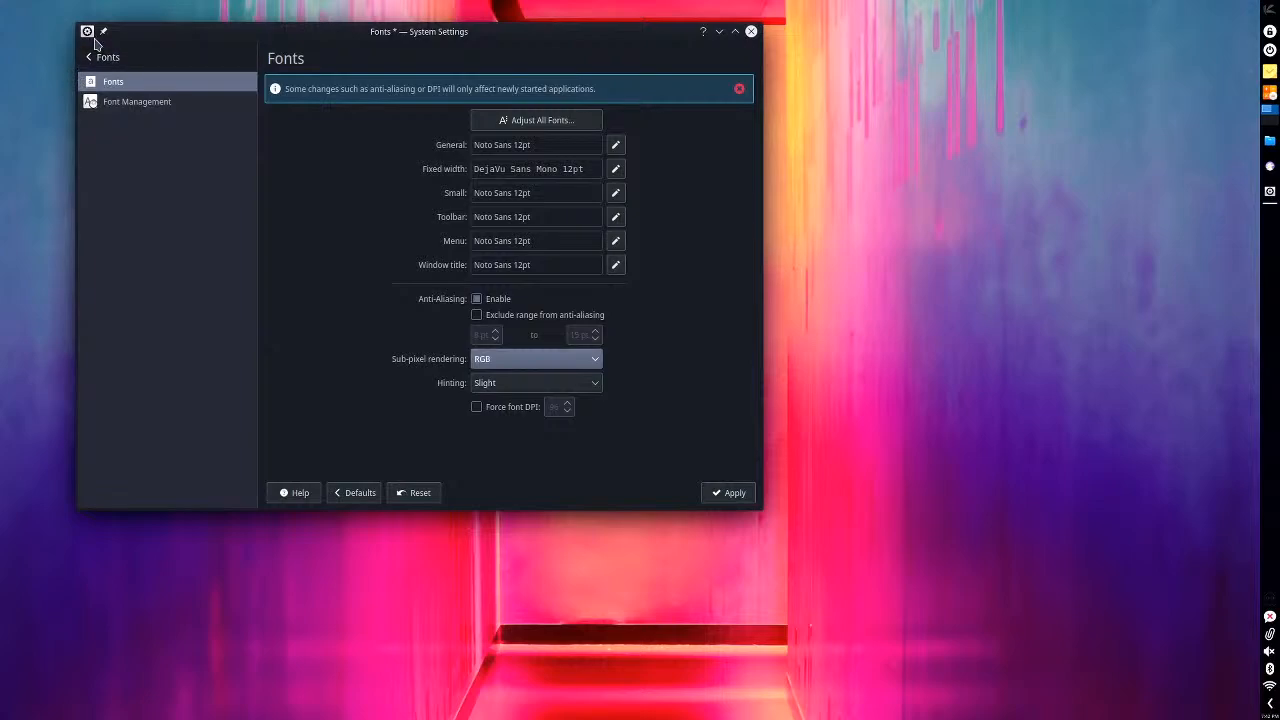
click(88, 57)
click(130, 204)
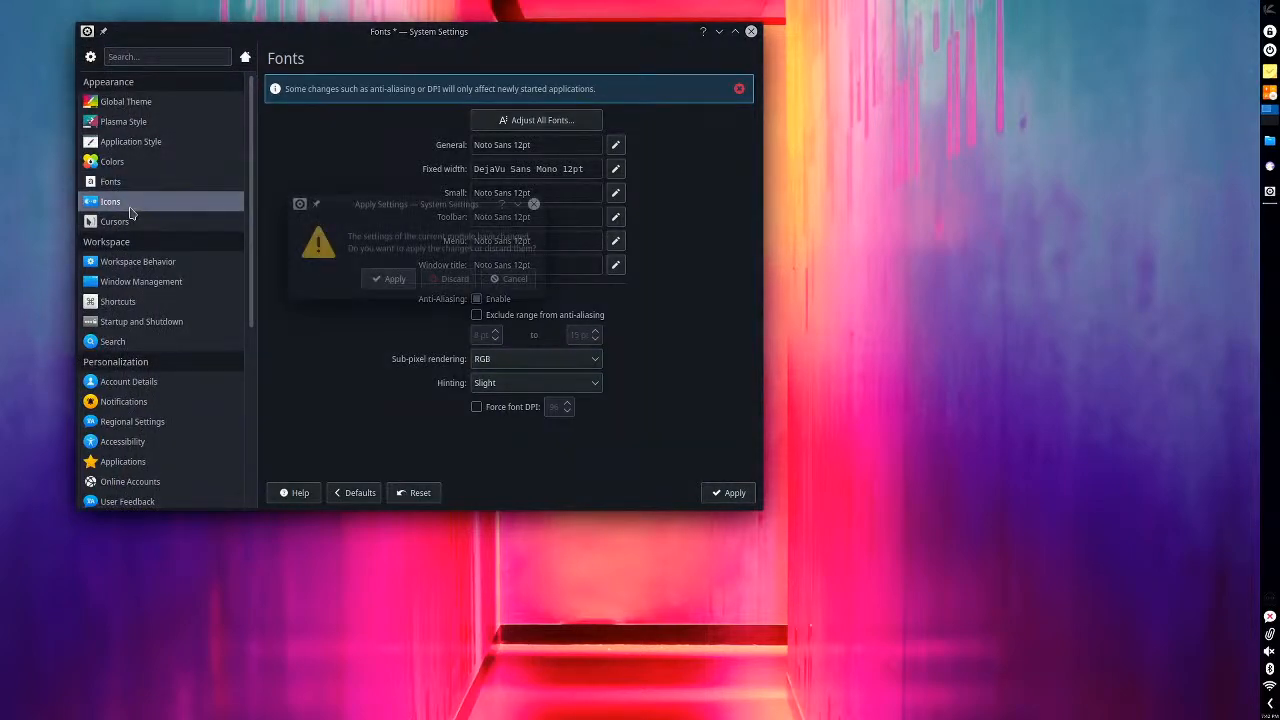
click(449, 281)
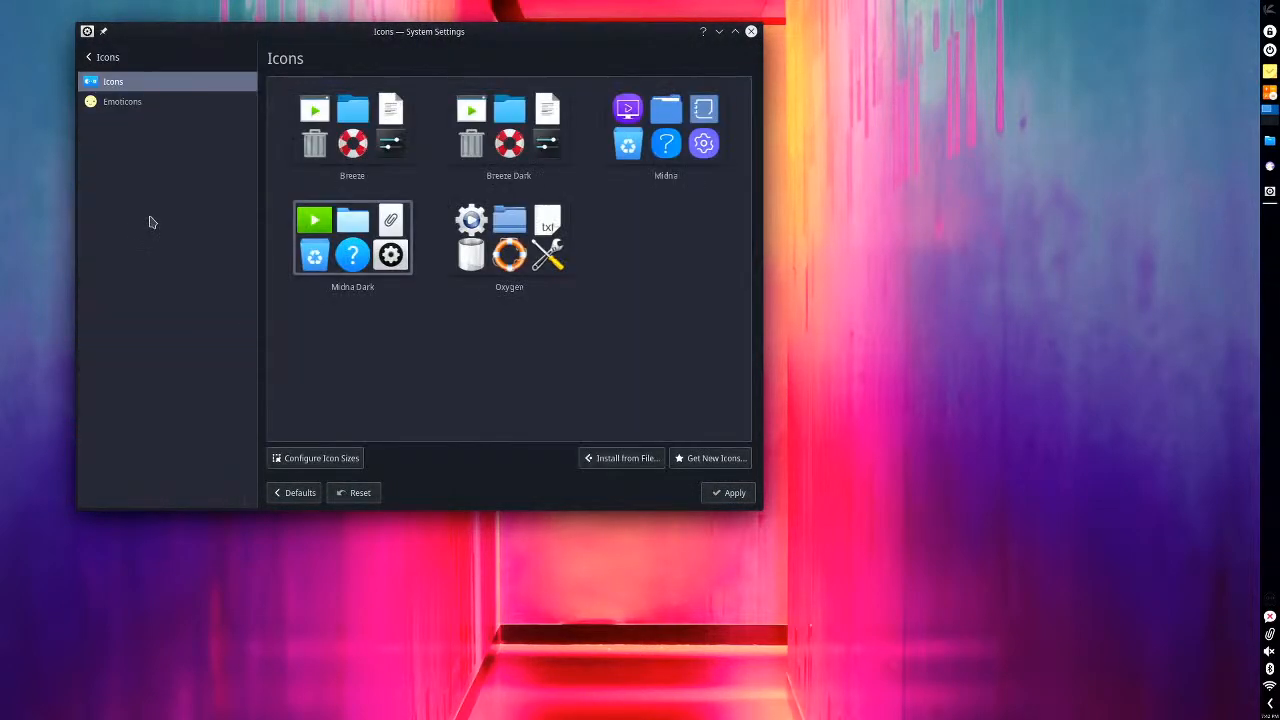
- Revisit the Fonts page and return to the Icons page, discarding the pending font changes again
click(107, 57)
click(157, 180)
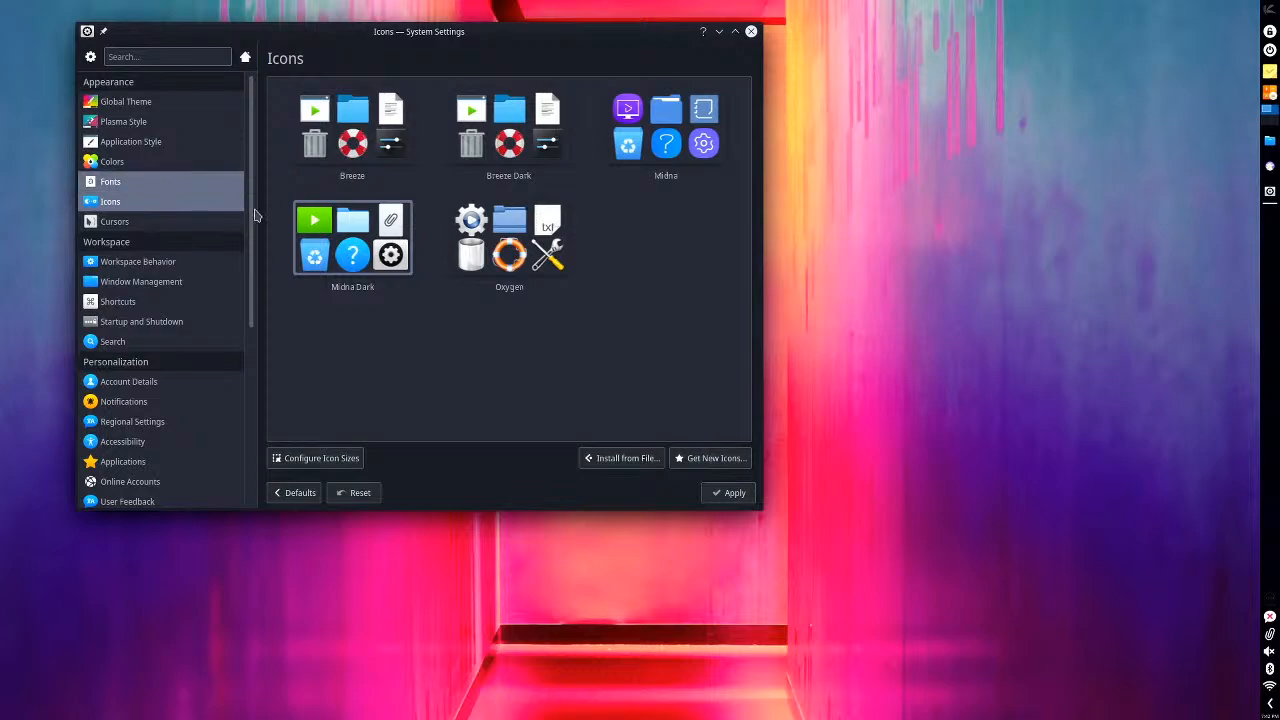
click(100, 57)
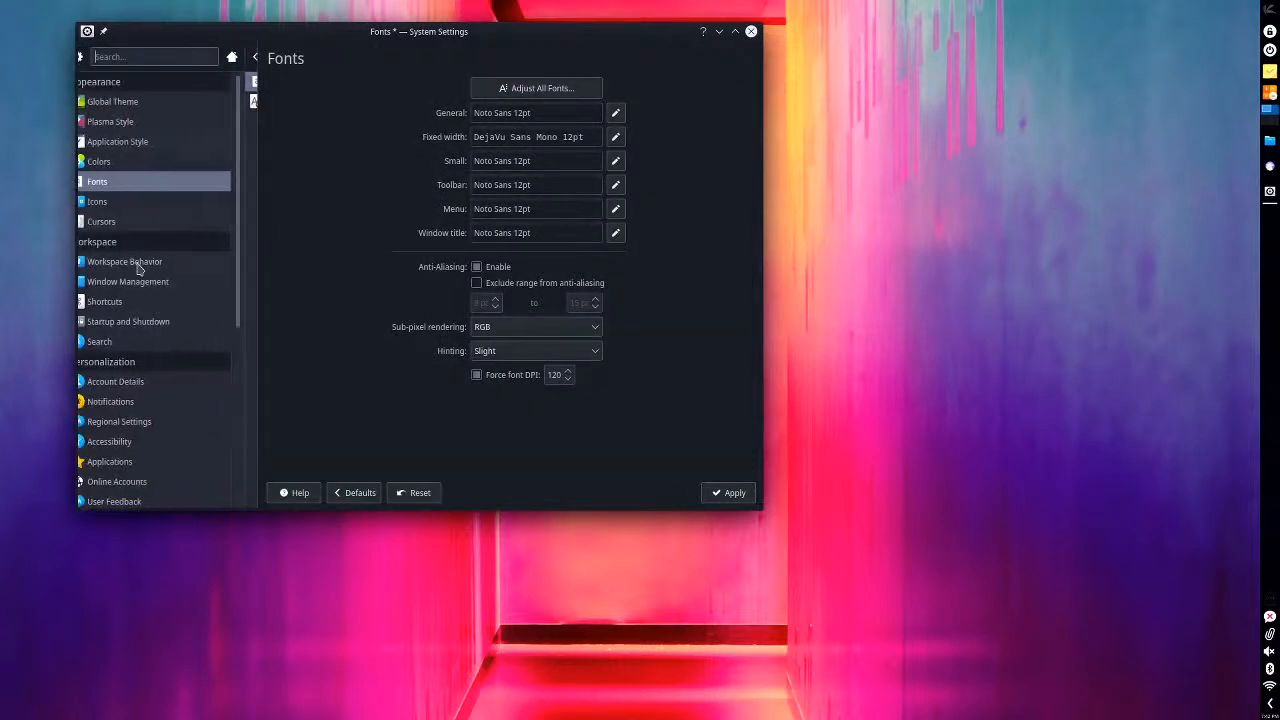
click(243, 205)
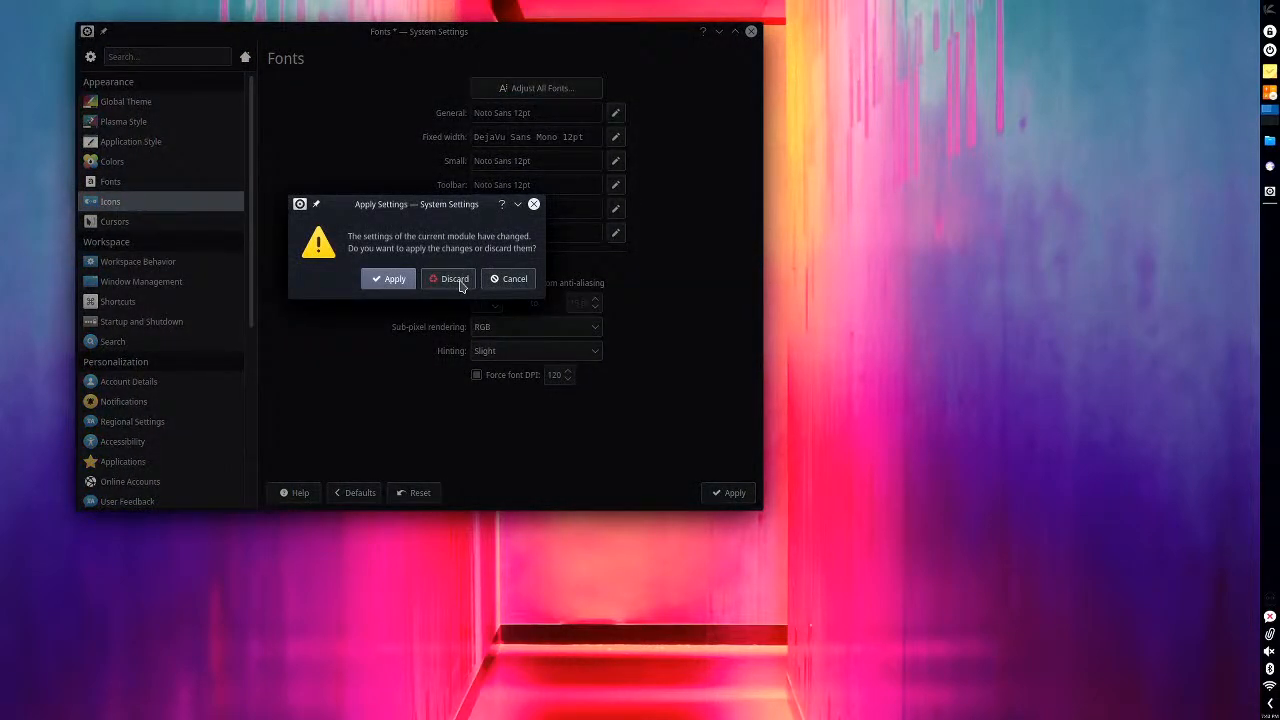
click(458, 282)
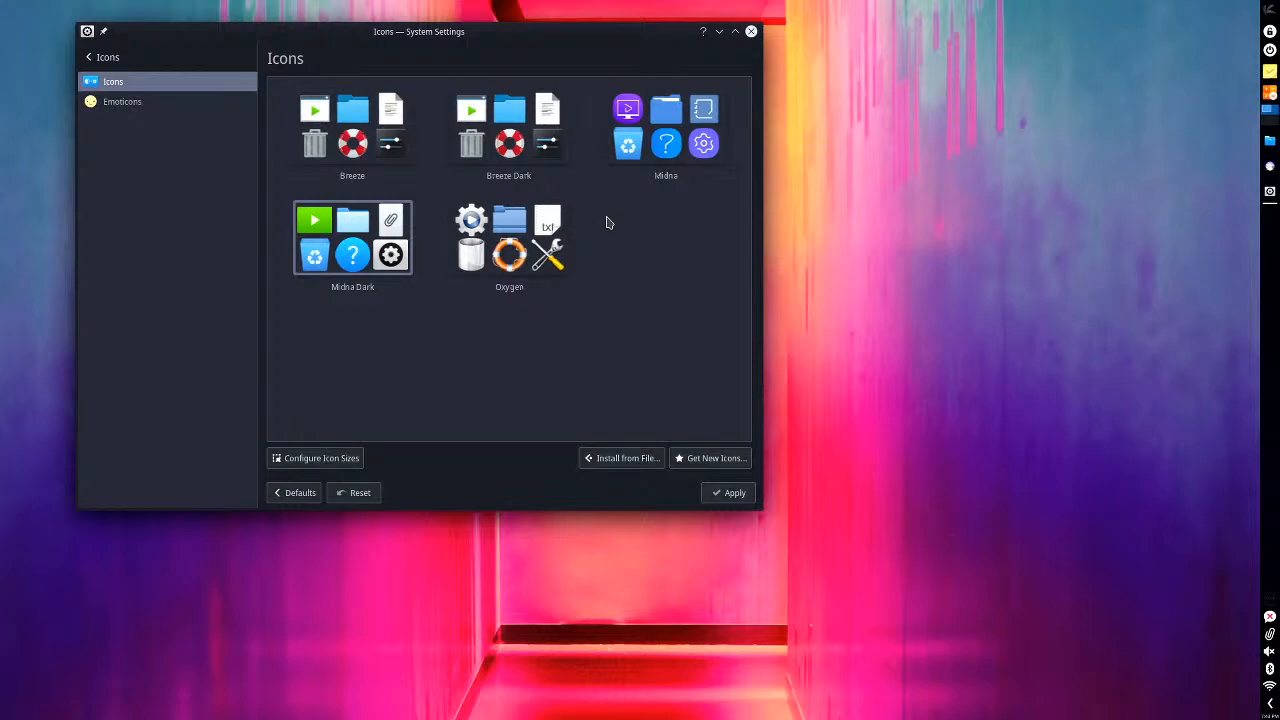
- Leave the Icons section, switch the cursor theme to Breeze Light on the Cursors page, and apply it
click(127, 60)
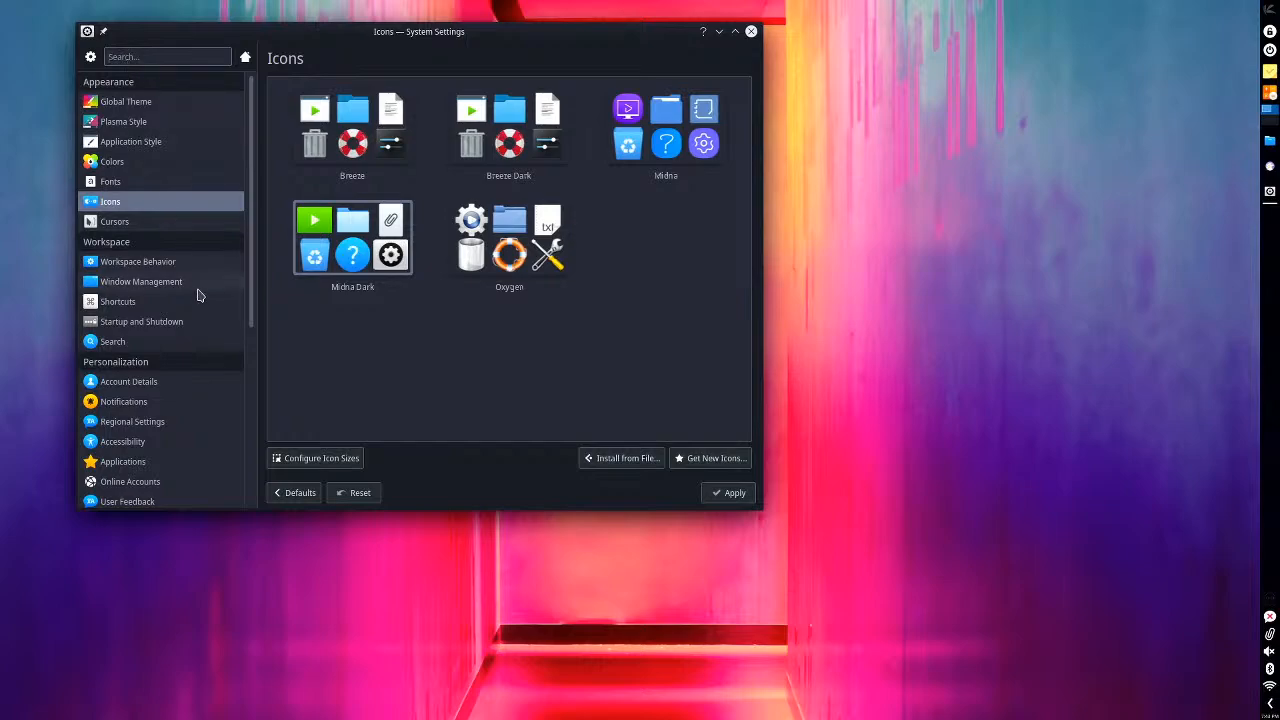
mouse_move(196, 295)
click(136, 222)
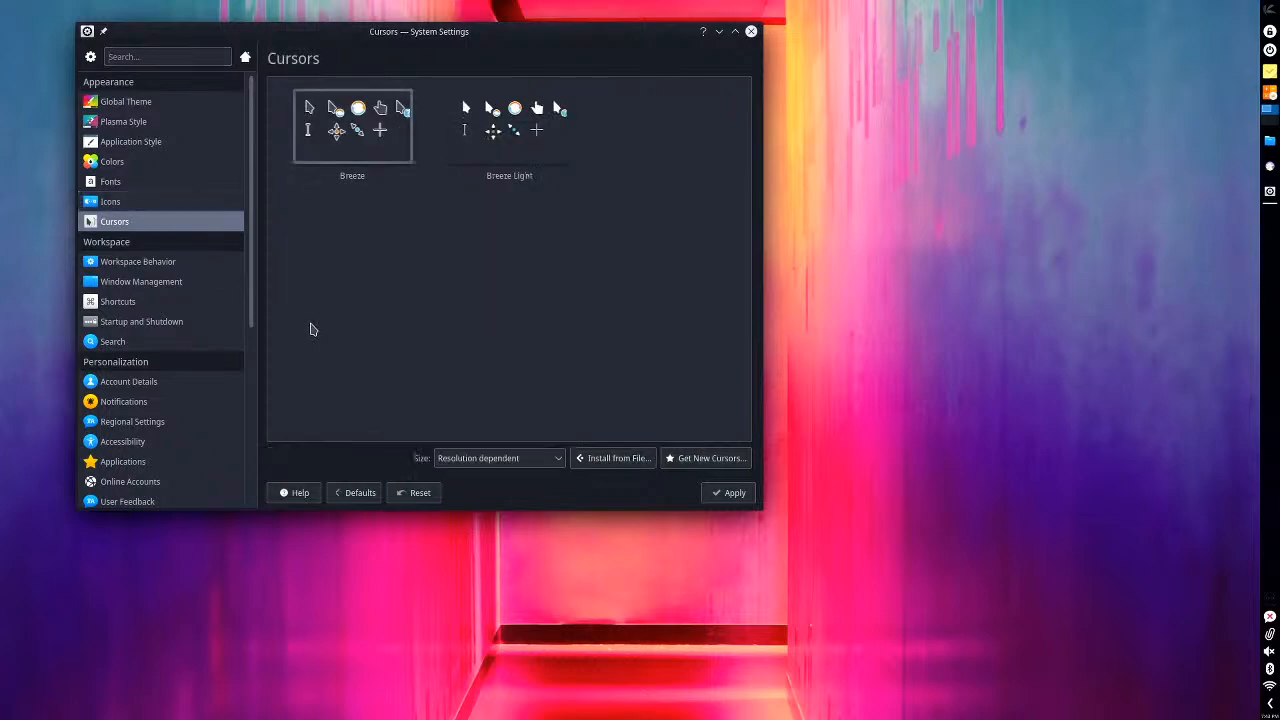
click(509, 128)
click(729, 492)
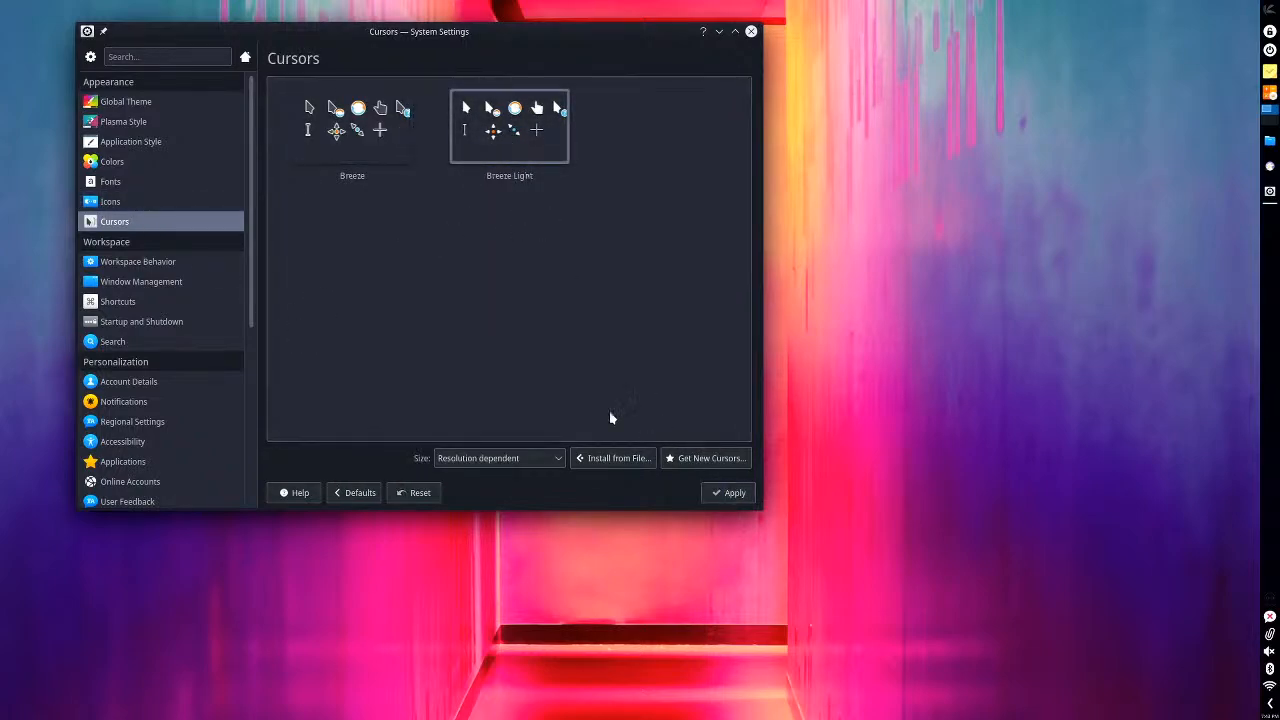
- Enable the Magic Lamp minimizing effect in the Desktop Effects of Workspace Behavior and apply it
click(147, 261)
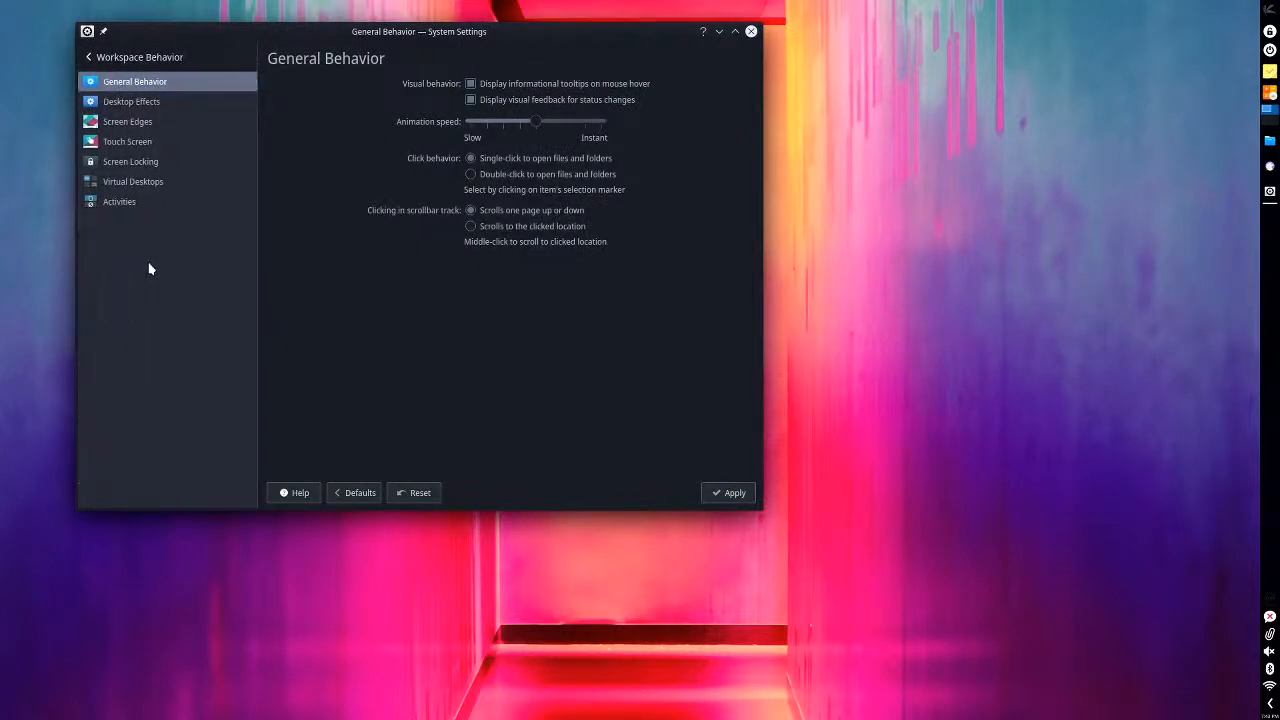
click(108, 103)
scroll(440, 250, down, 5)
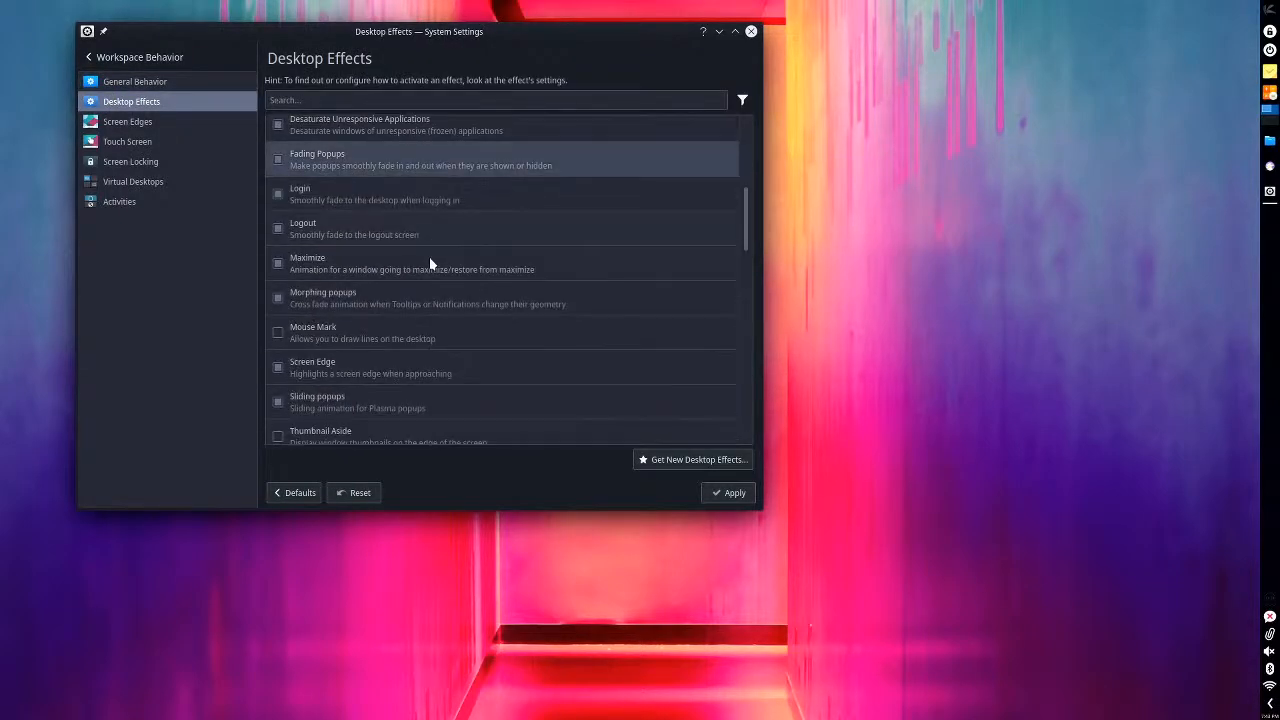
scroll(430, 262, down, 10)
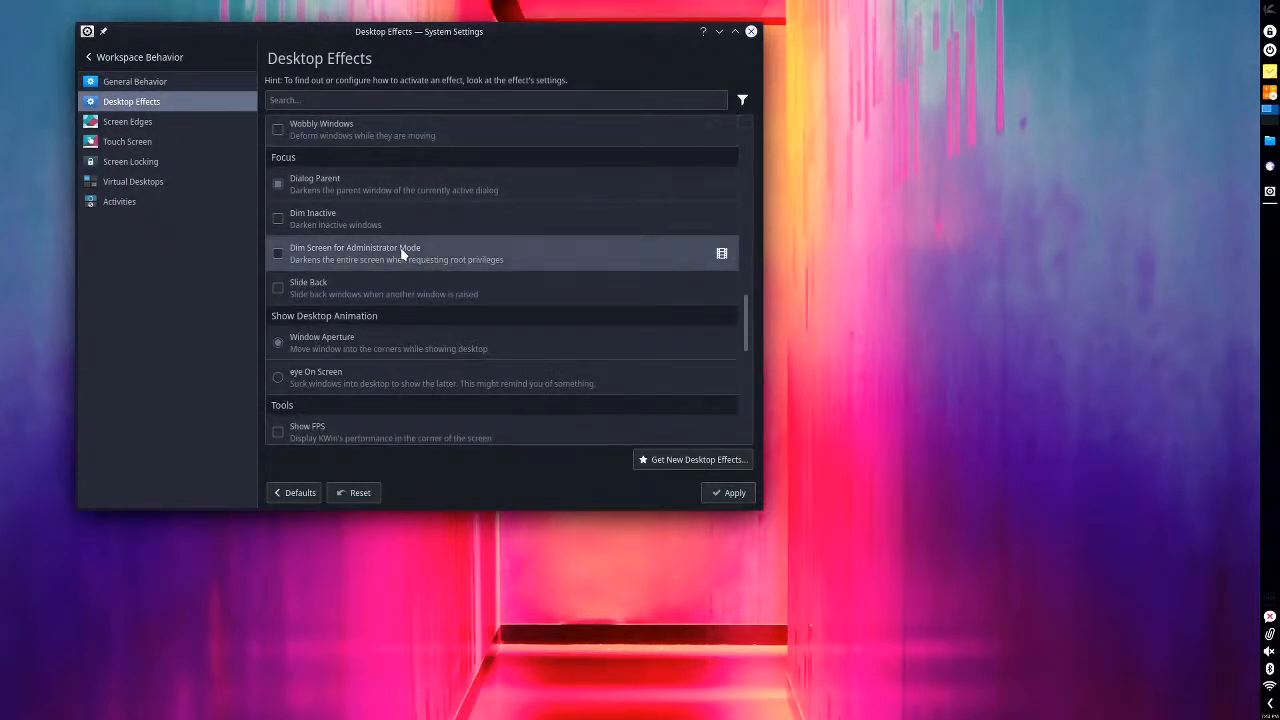
scroll(390, 258, up, 4)
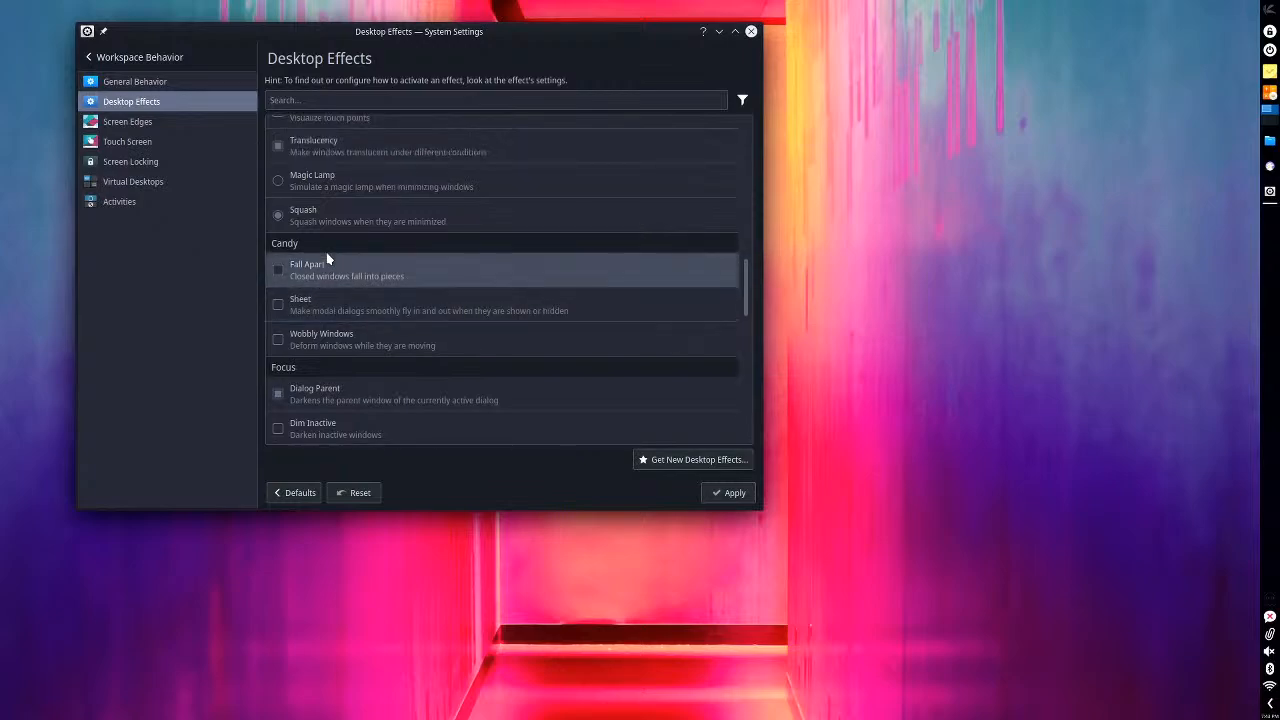
click(277, 180)
click(712, 493)
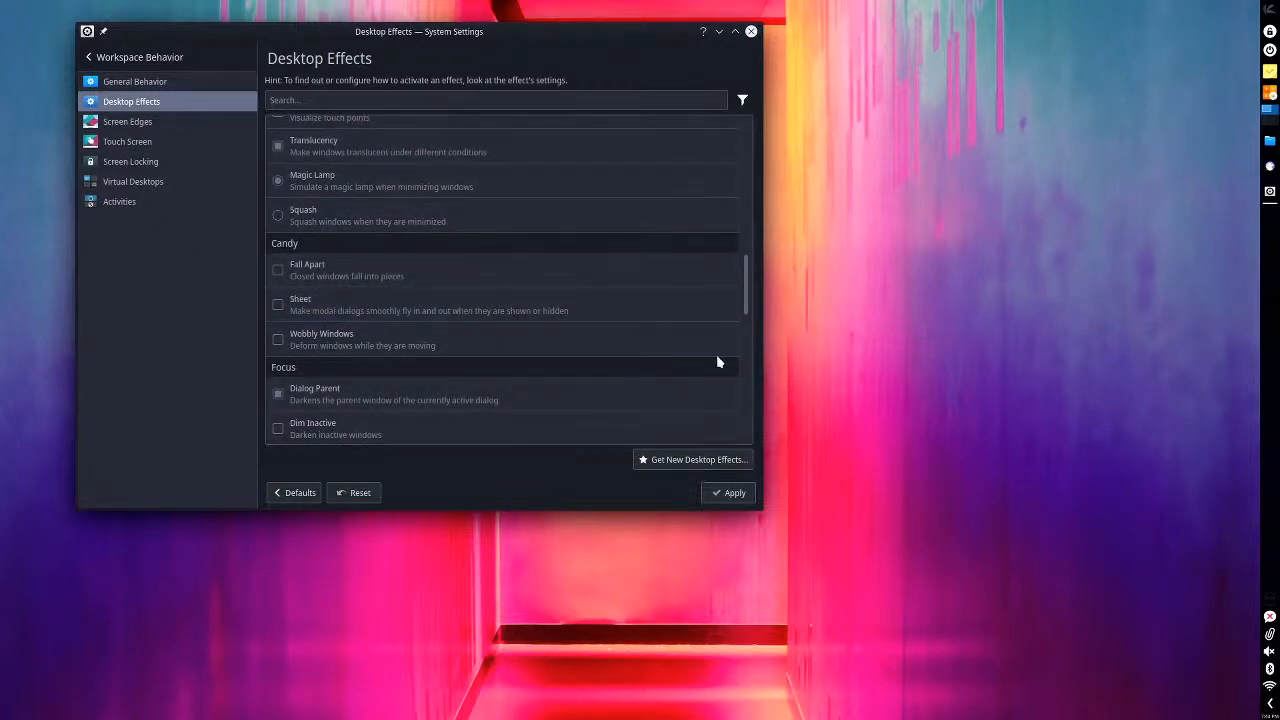
- Minimize and restore the System Settings window twice to check the minimizing animation, and look through the surrounding desktop effects
click(719, 31)
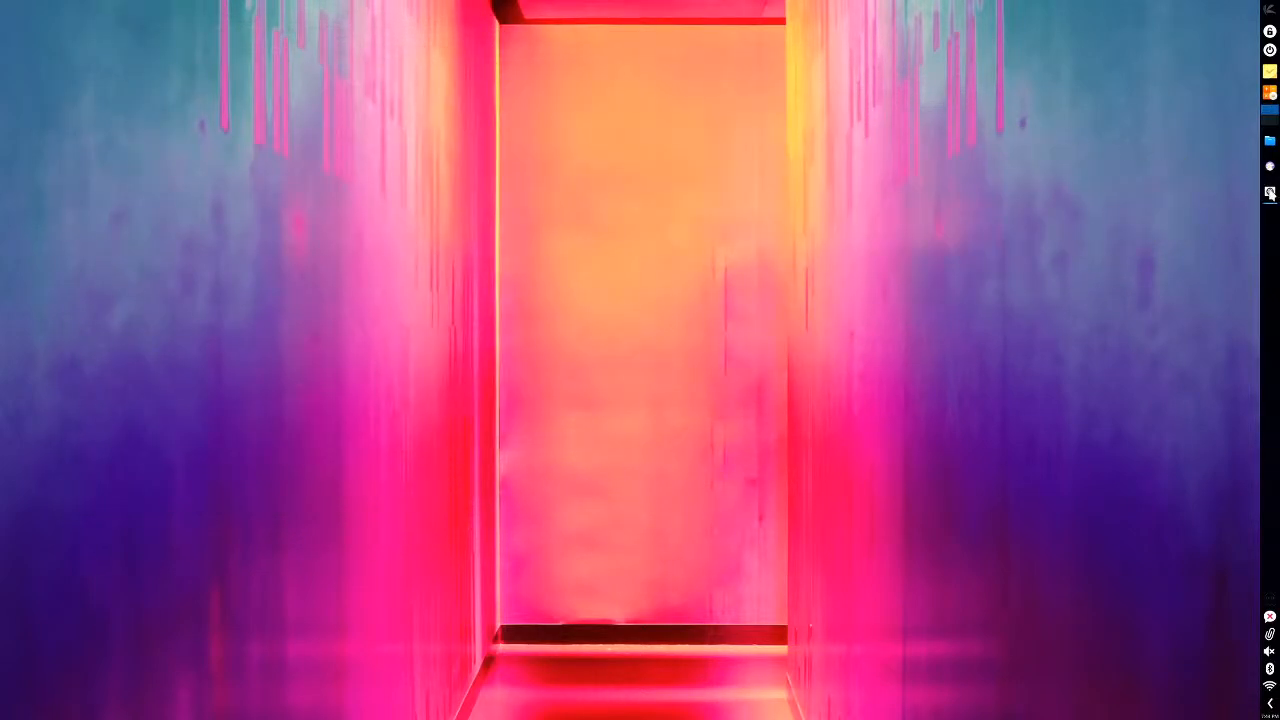
click(1270, 193)
click(718, 30)
click(1270, 193)
scroll(483, 357, up, 1)
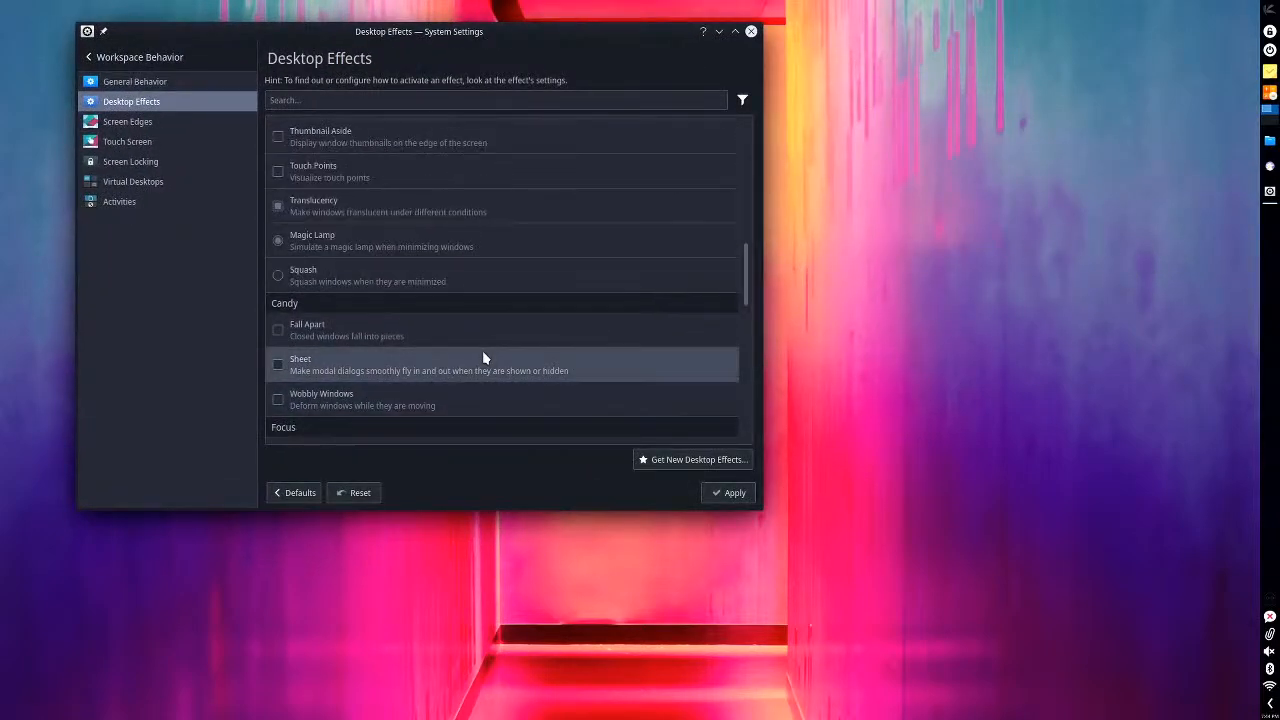
scroll(482, 358, up, 4)
scroll(477, 354, down, 5)
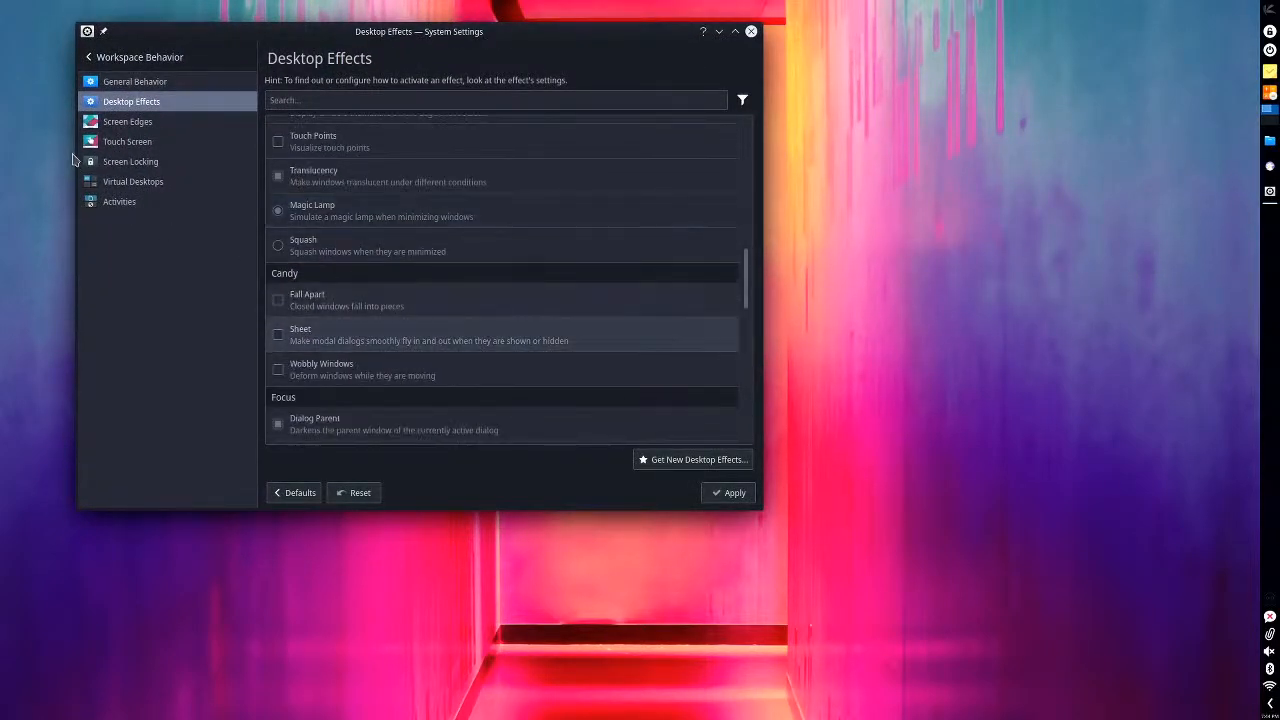
- Remove the action assigned to the monitor's upper-left corner on the Screen Edges page and apply the change
click(125, 122)
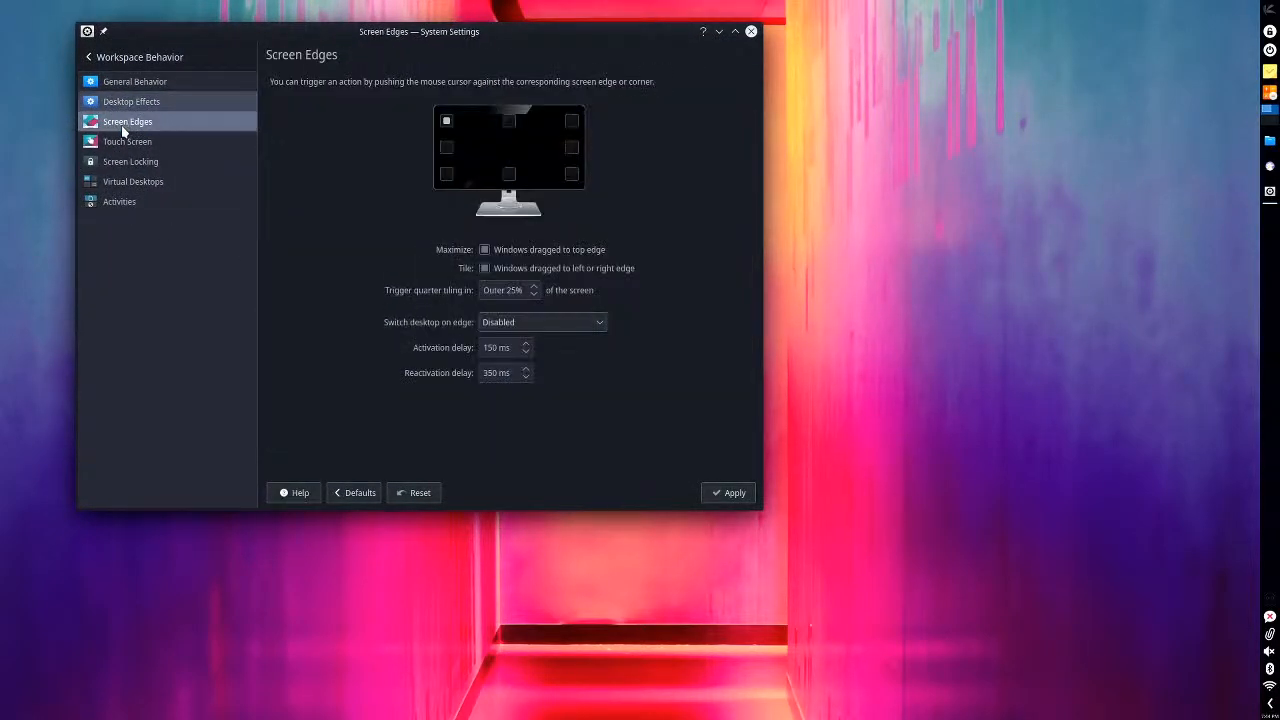
click(448, 120)
click(541, 131)
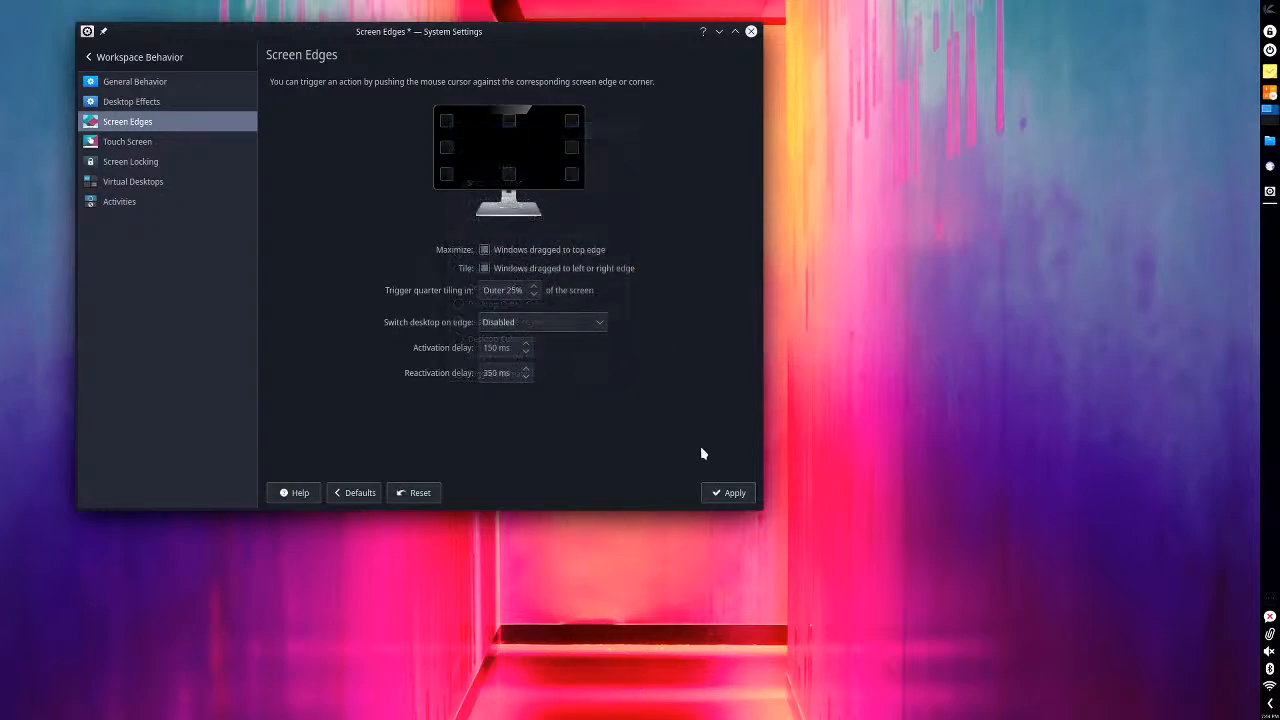
click(729, 493)
- Remove the swipe action assigned to the monitor's left edge on the Touch Screen page and apply the change
click(128, 143)
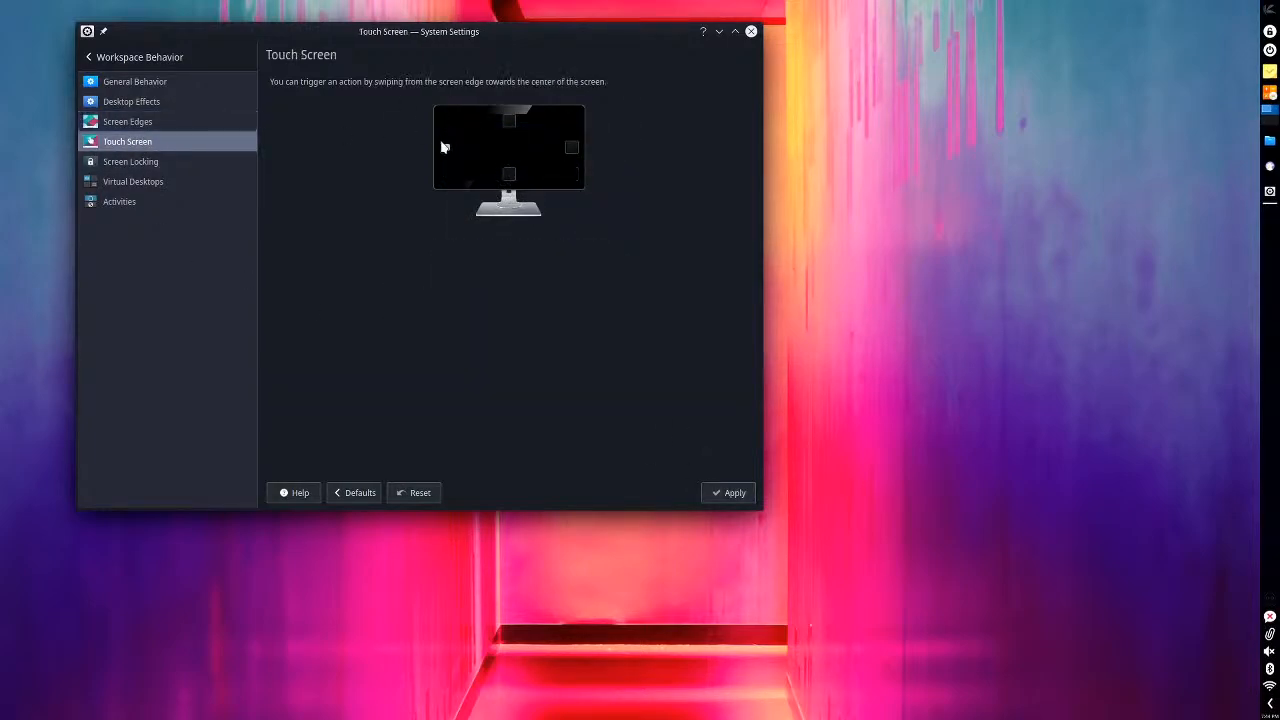
click(444, 147)
click(535, 150)
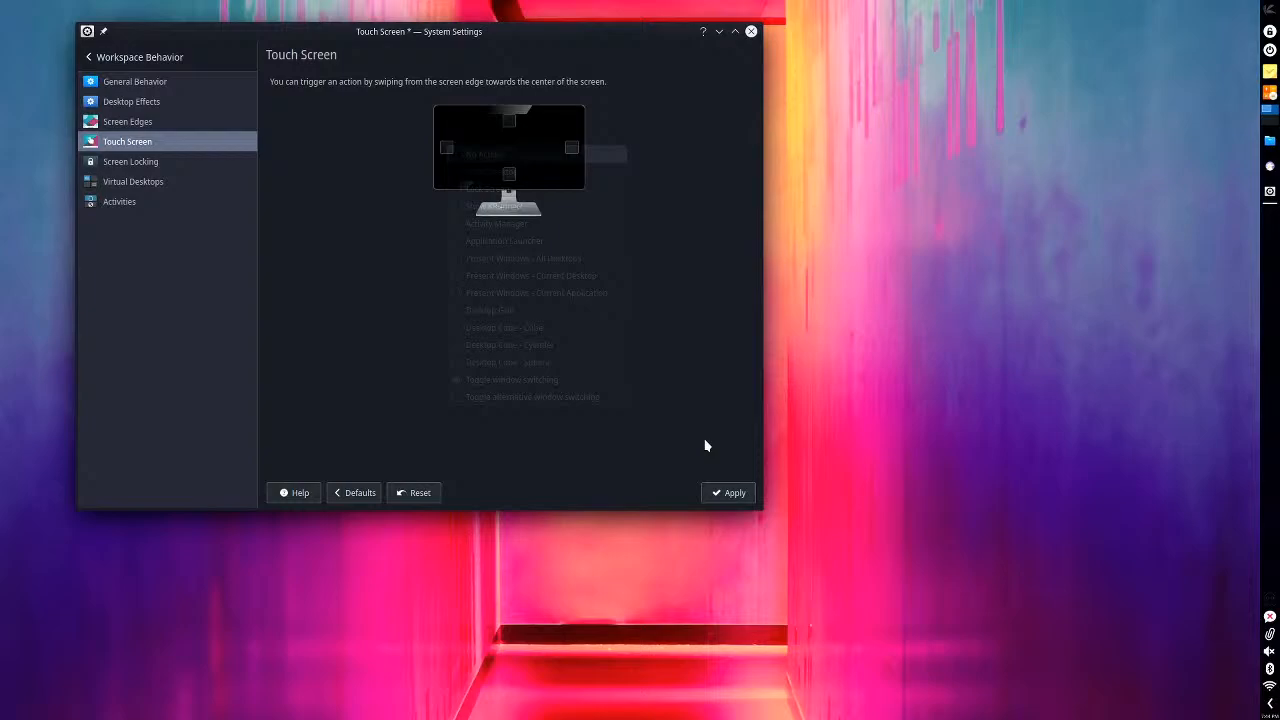
click(731, 490)
- Turn off locking the screen after waking from sleep on the Screen Locking page and apply it
click(155, 165)
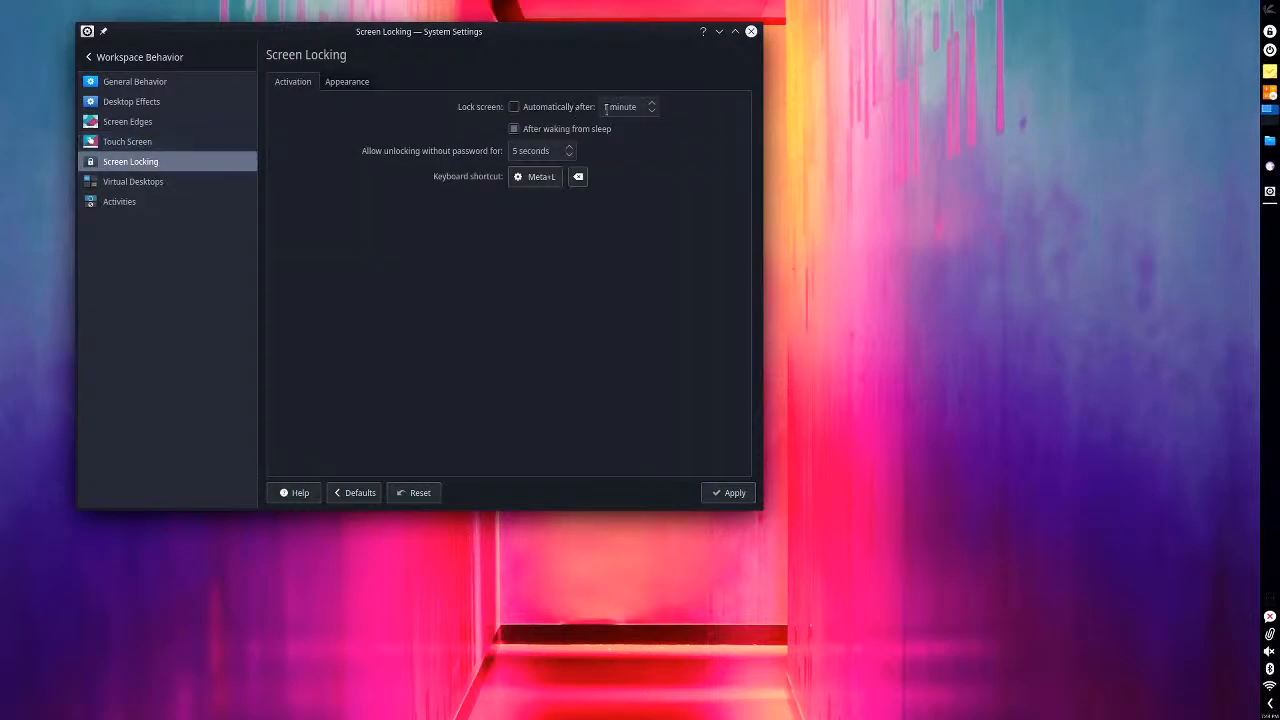
click(582, 131)
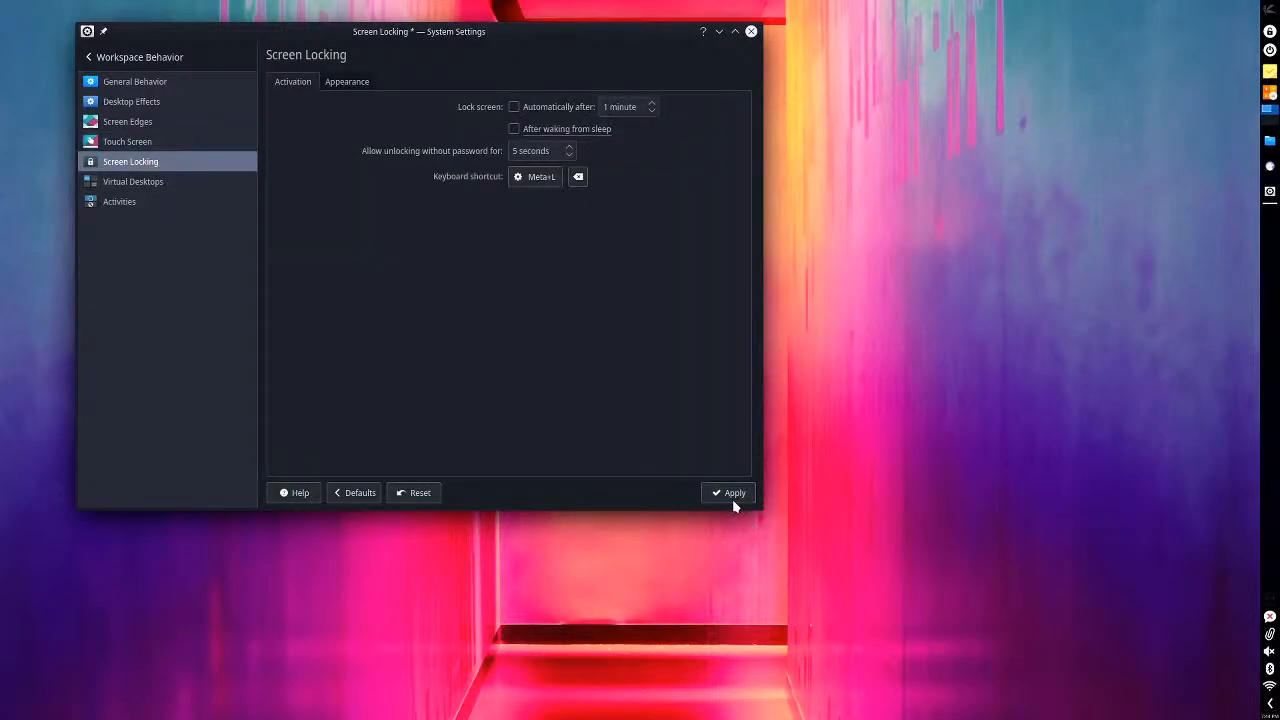
click(731, 496)
- View the Virtual Desktops page and the Window Behavior page of Window Management, and return to the main category list
click(114, 185)
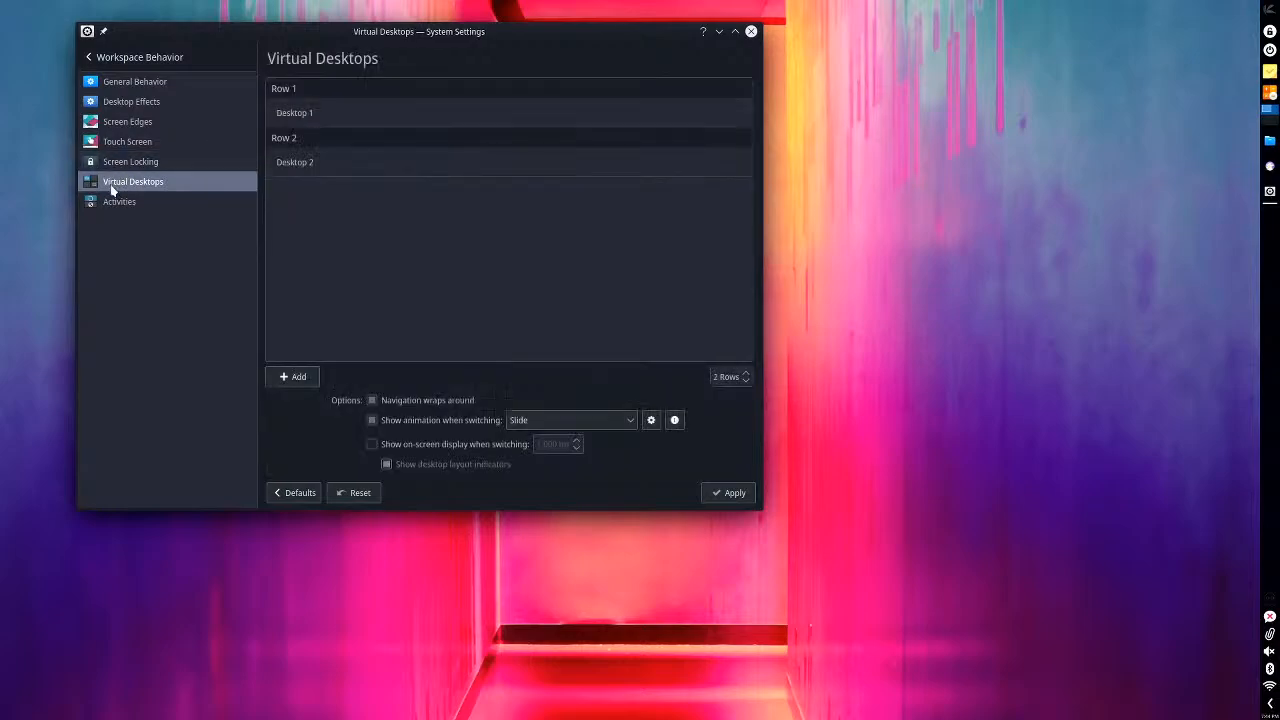
click(140, 57)
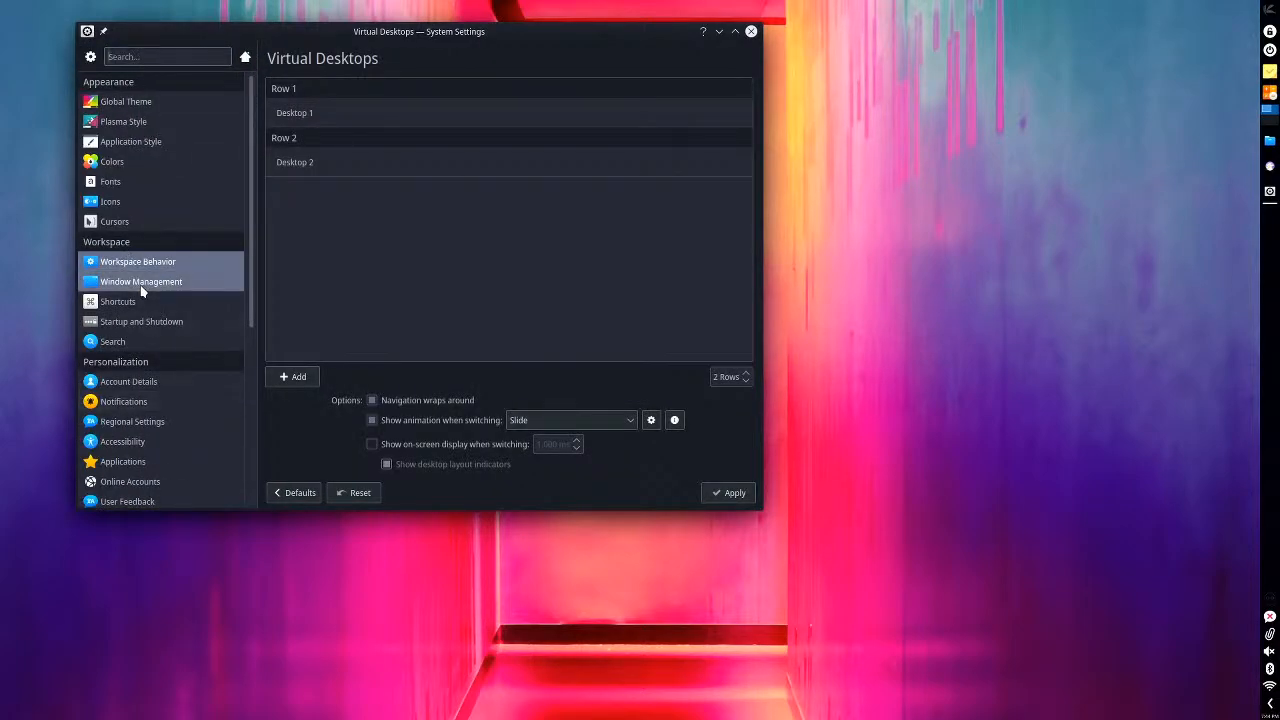
click(141, 284)
click(140, 60)
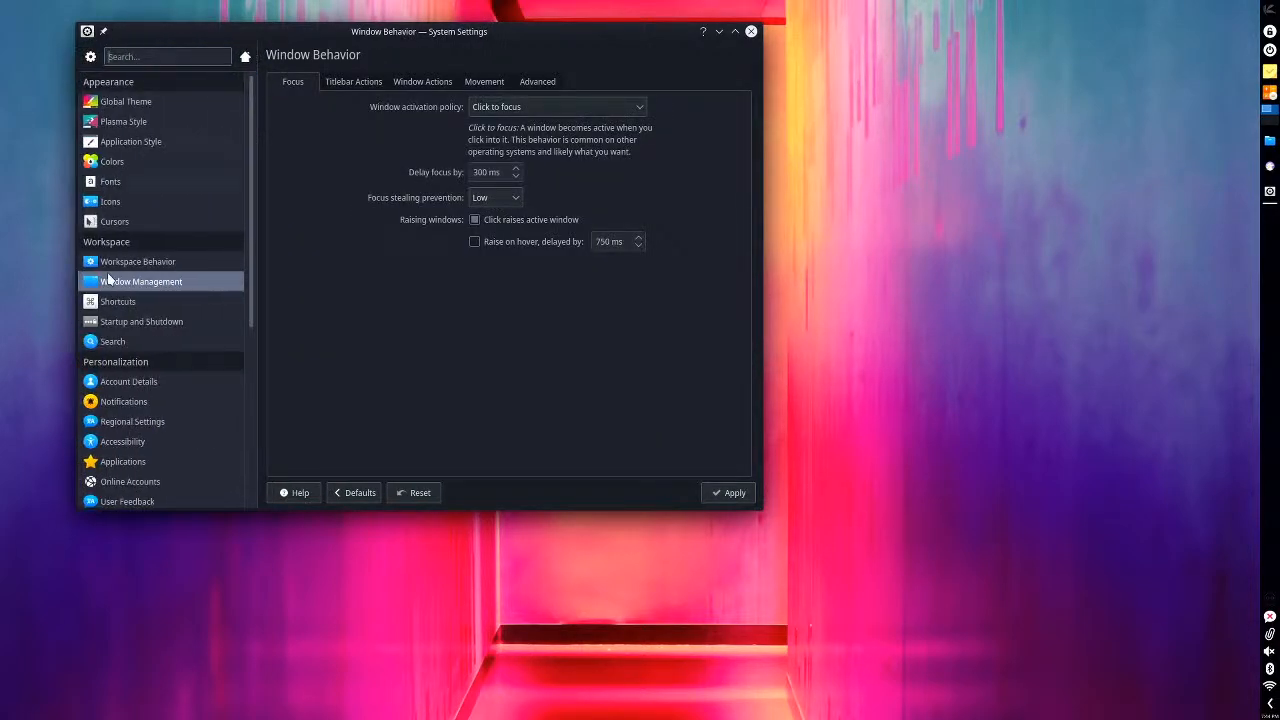
- View the File Search and KRunner pages of the Search section and return to the main category list
click(125, 344)
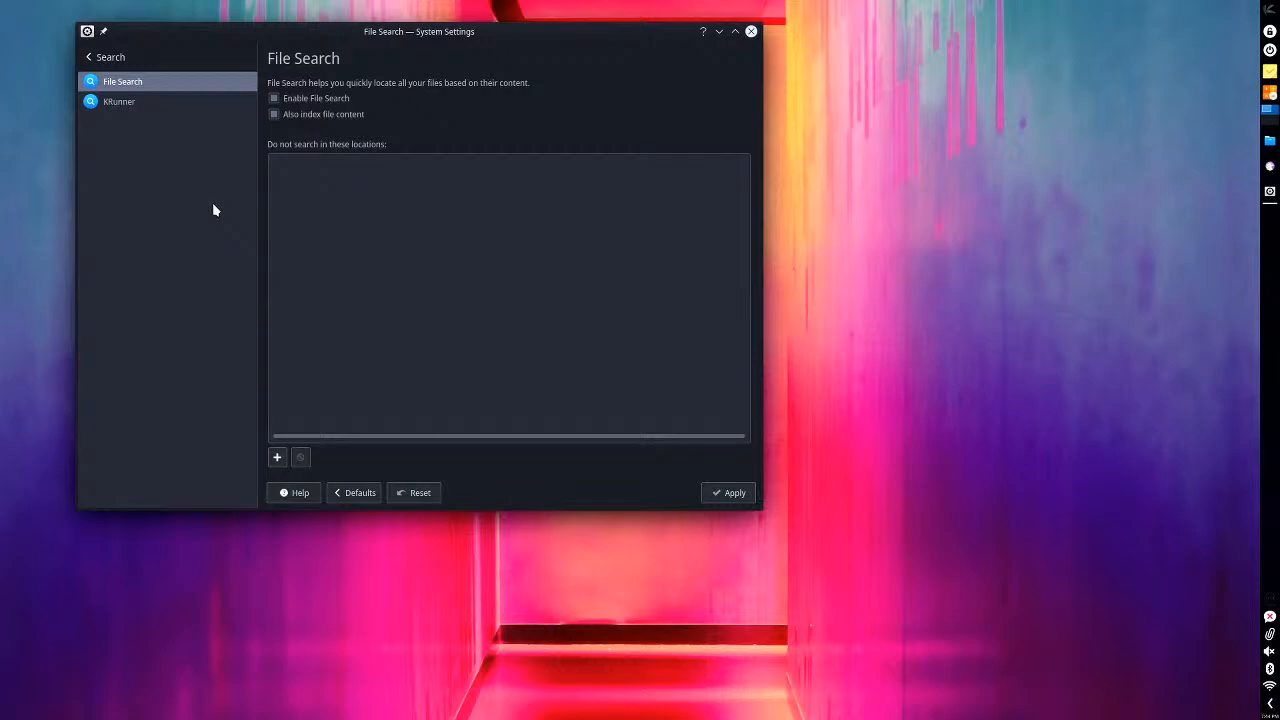
click(154, 100)
click(126, 57)
- Examine the software and hardware details on the System Information page and close System Settings
scroll(155, 366, down, 5)
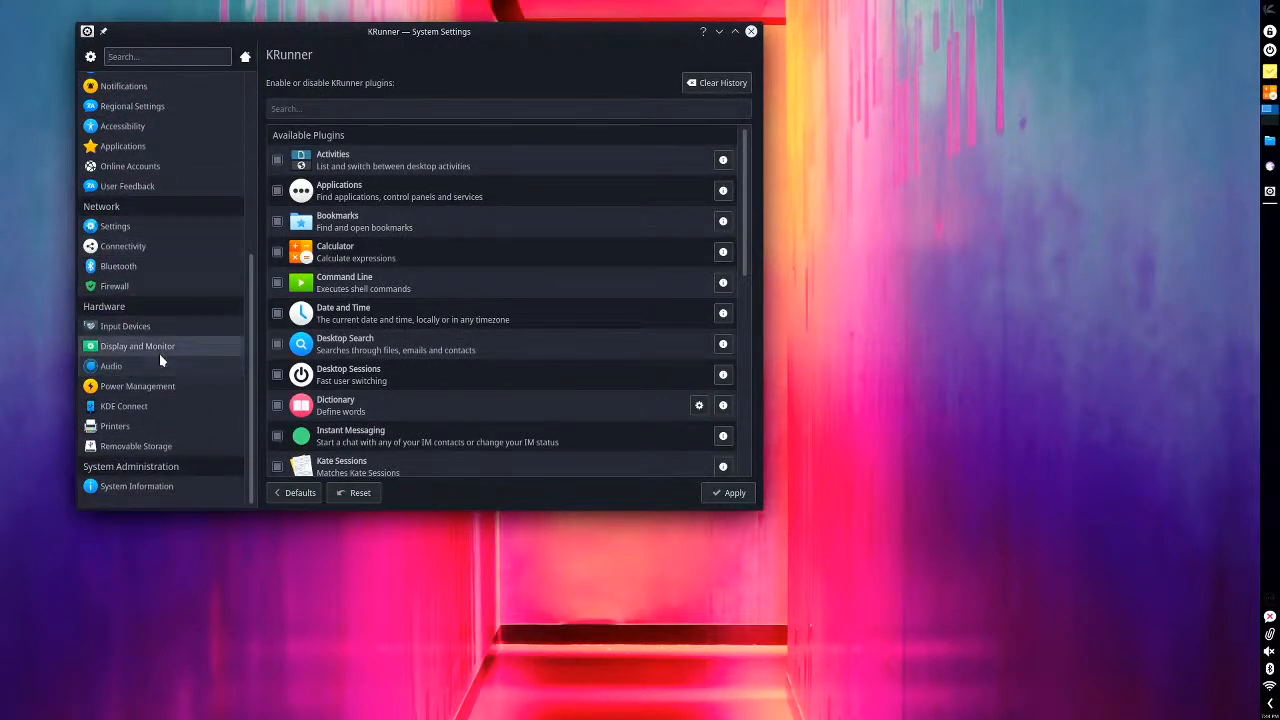
click(142, 485)
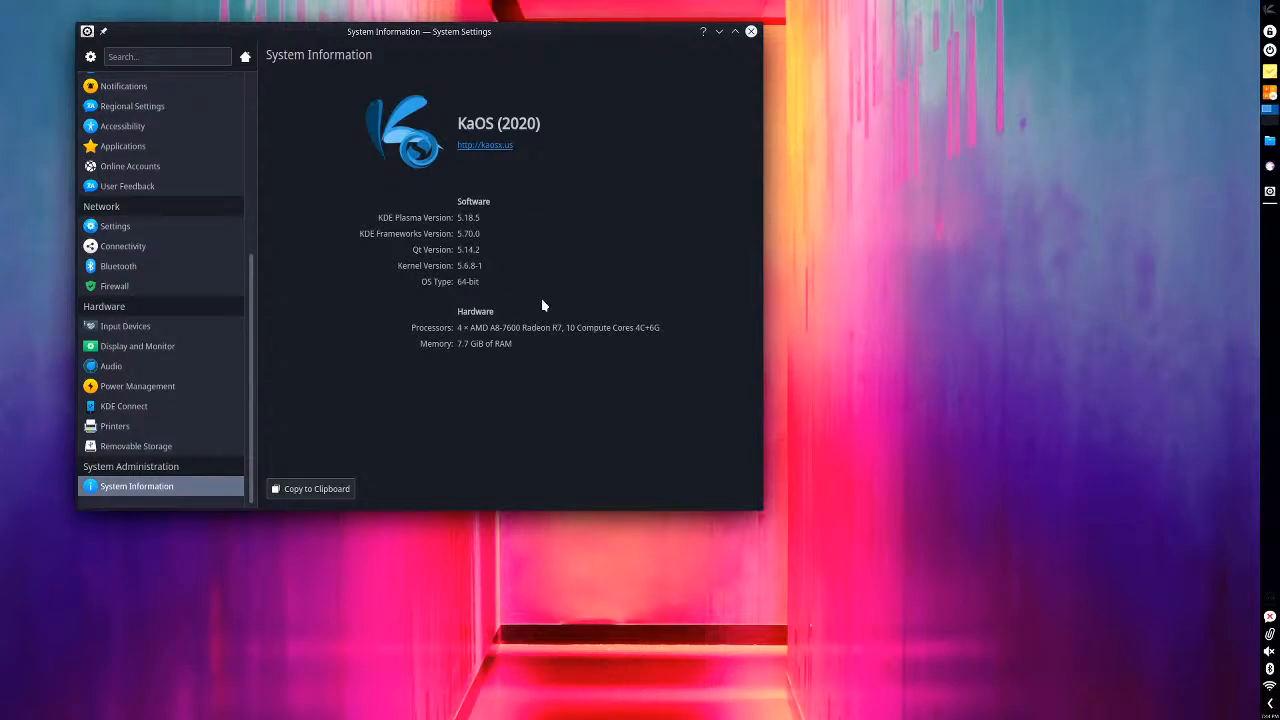
click(751, 31)
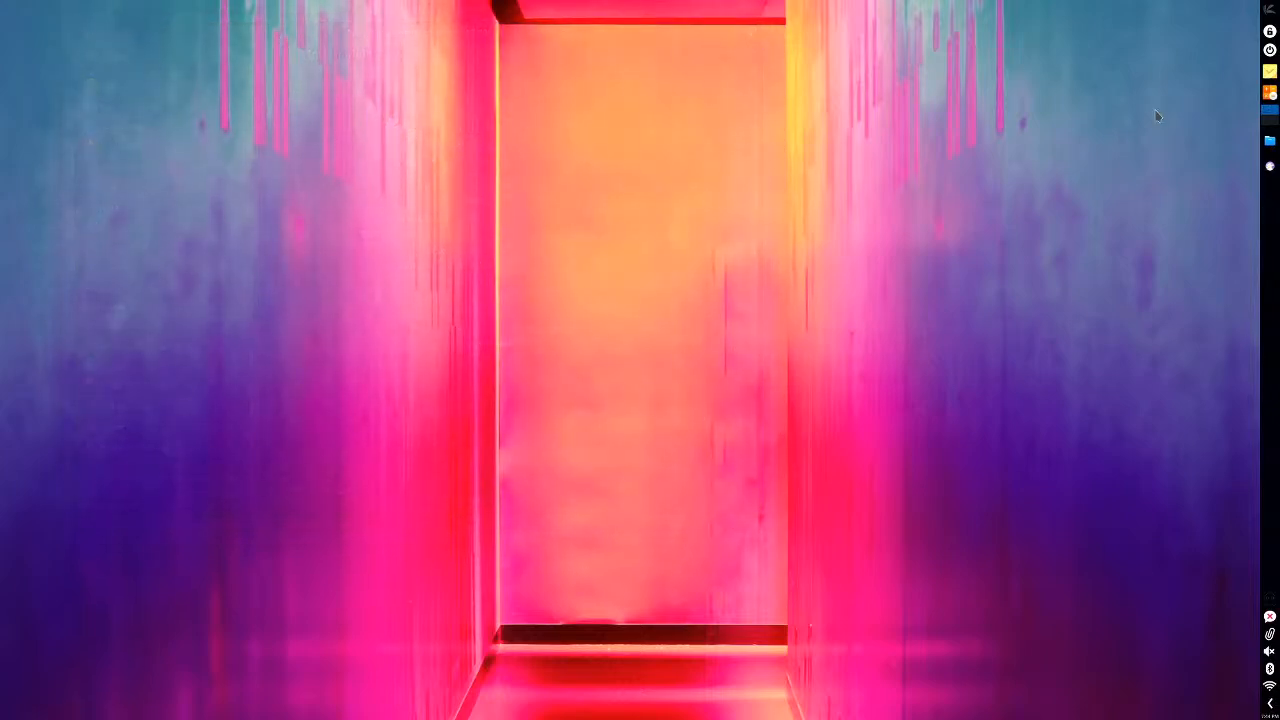